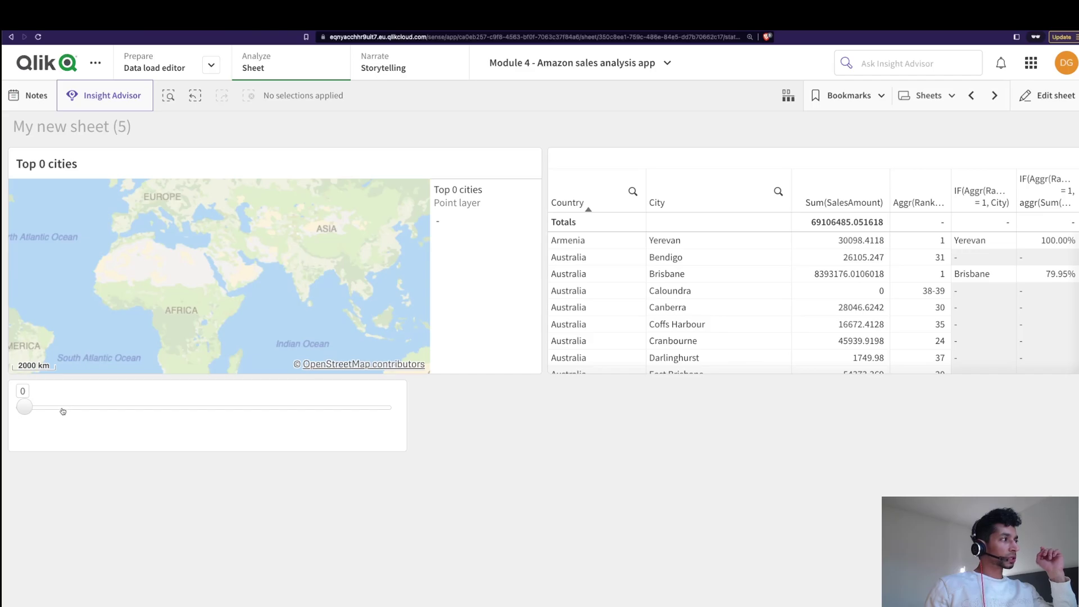
- Move the top-cities slider to 1 and on to 3 to see how the map of cities responds
left_click(63, 411)
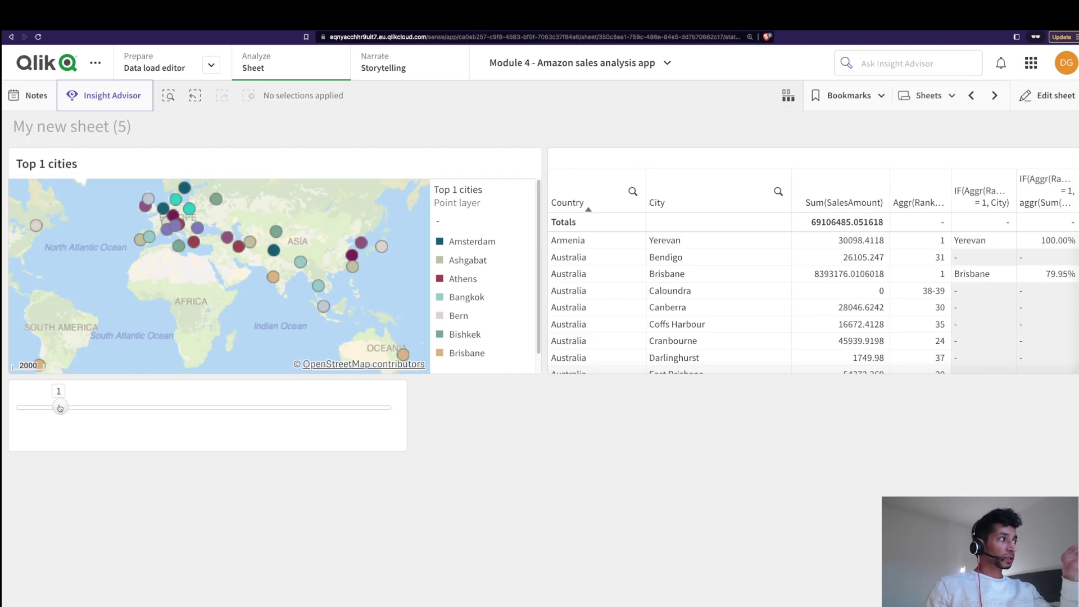
left_click_drag(68, 410, 125, 410)
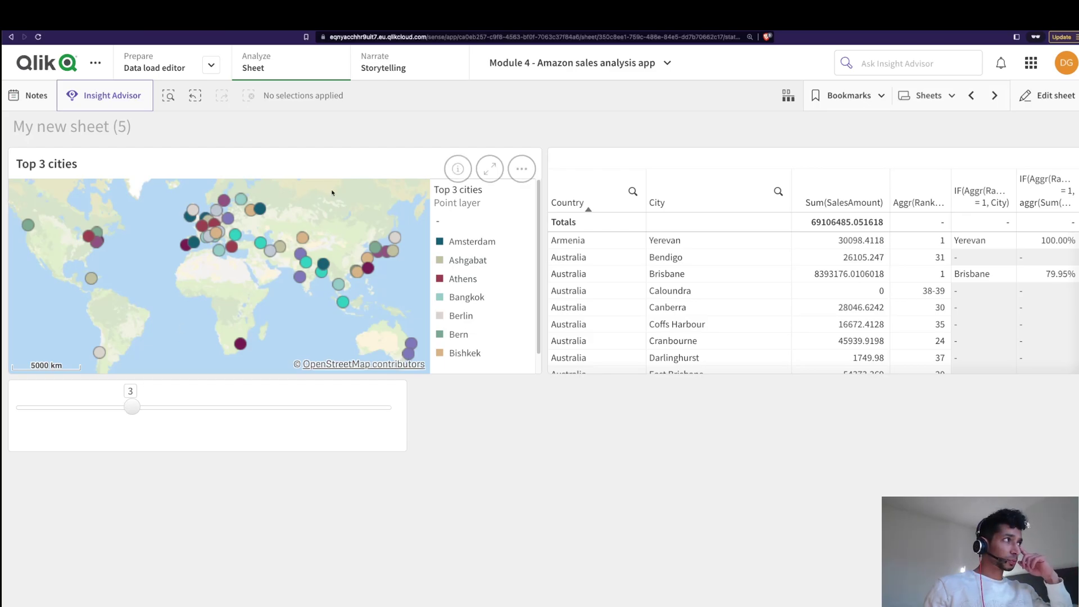
mouse_move(409, 354)
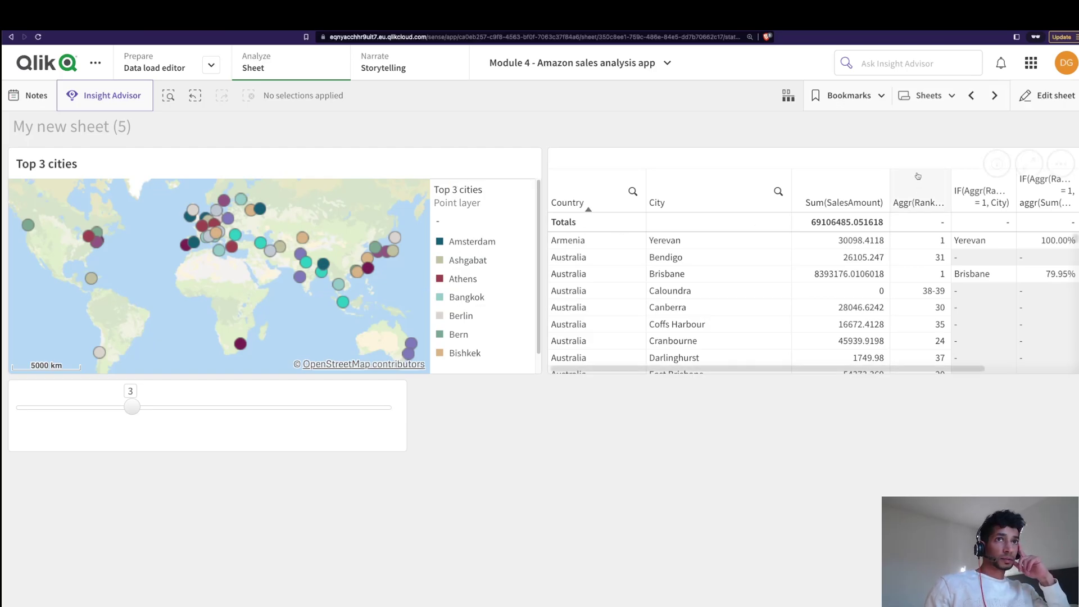
- Start editing the empty sheet My new sheet (8) and place a map chart in its upper-left area
left_click(1024, 100)
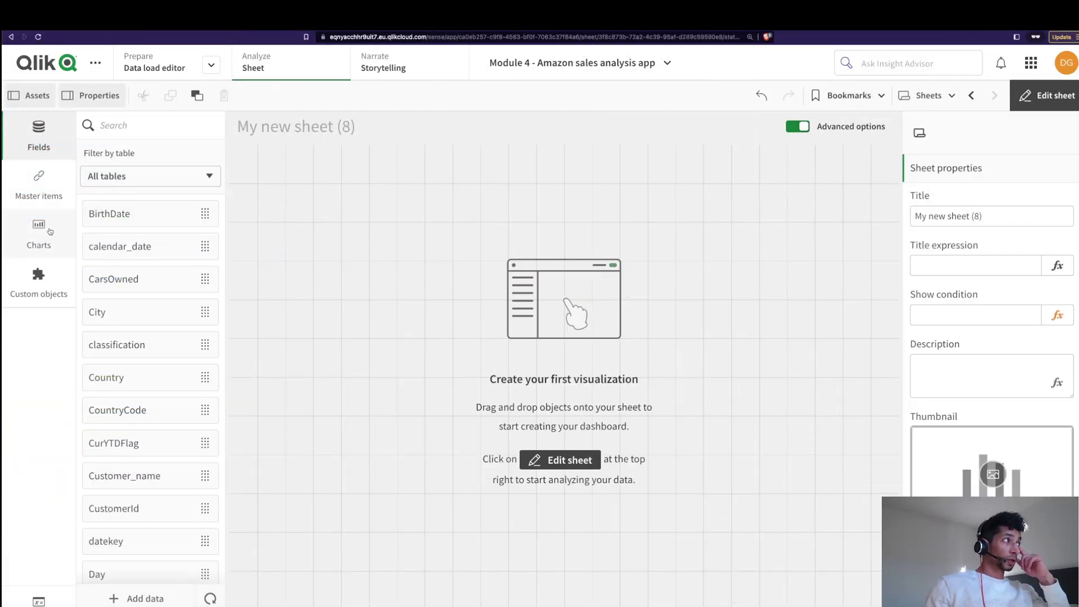
left_click(48, 232)
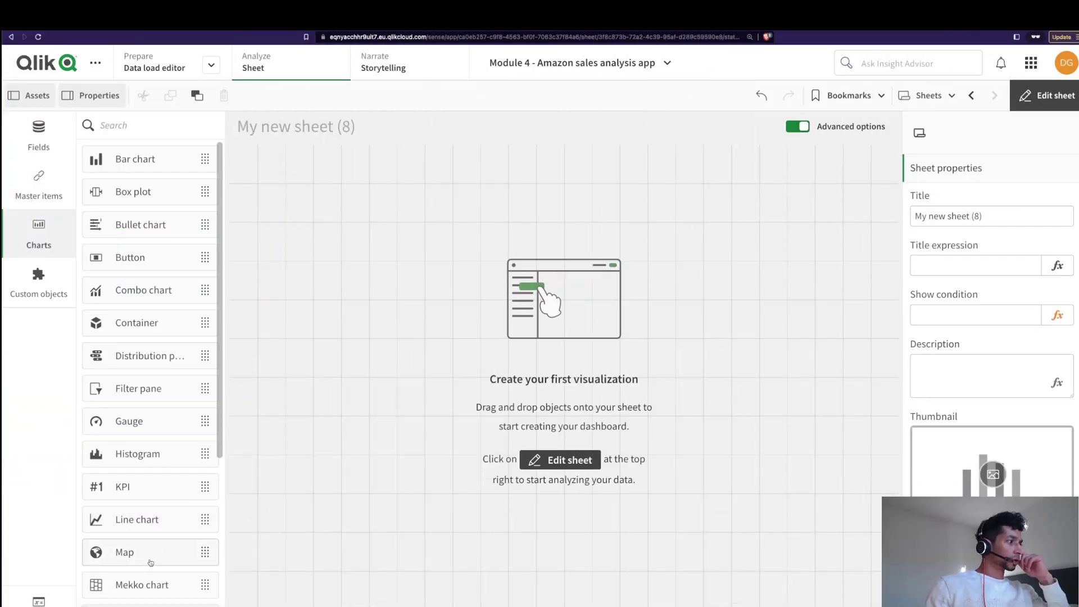
left_click_drag(150, 560, 402, 337)
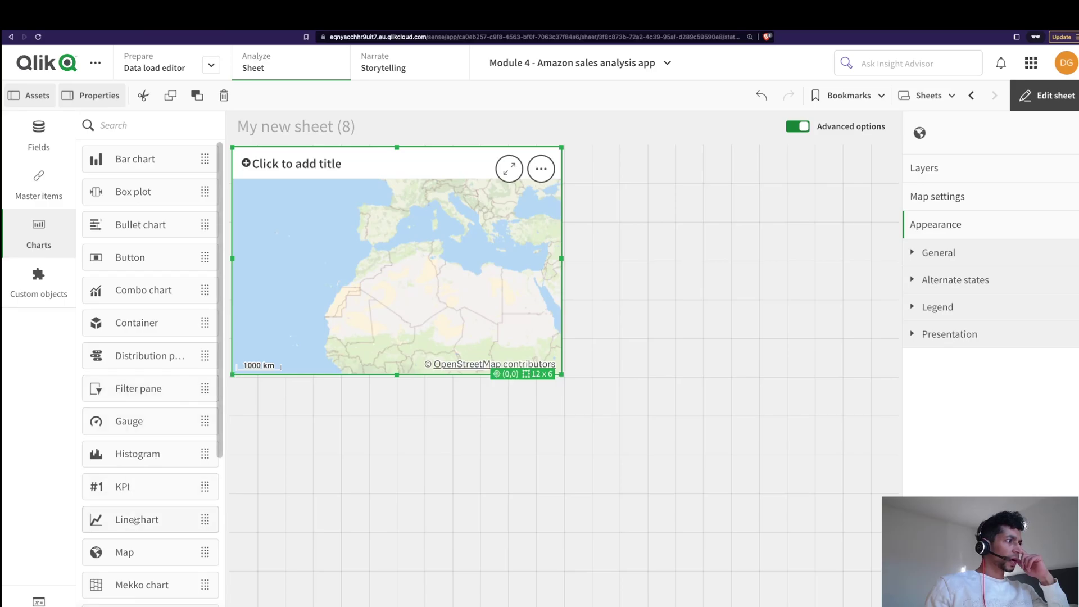
- Add a table chart to the sheet beside the map and start adding its first dimension
scroll(133, 521, "down", 3)
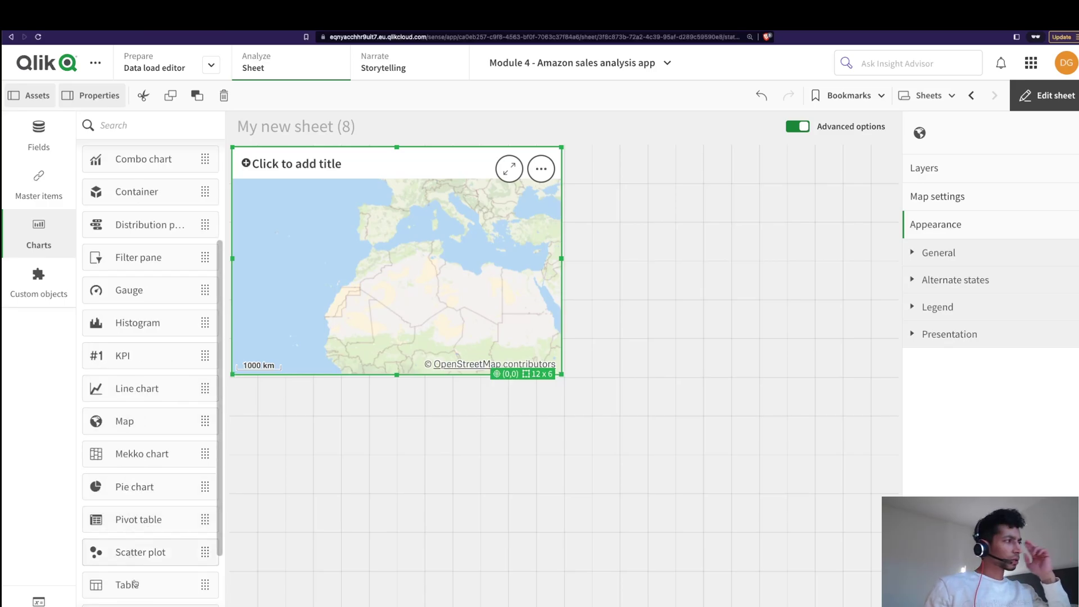
scroll(139, 586, "down", 3)
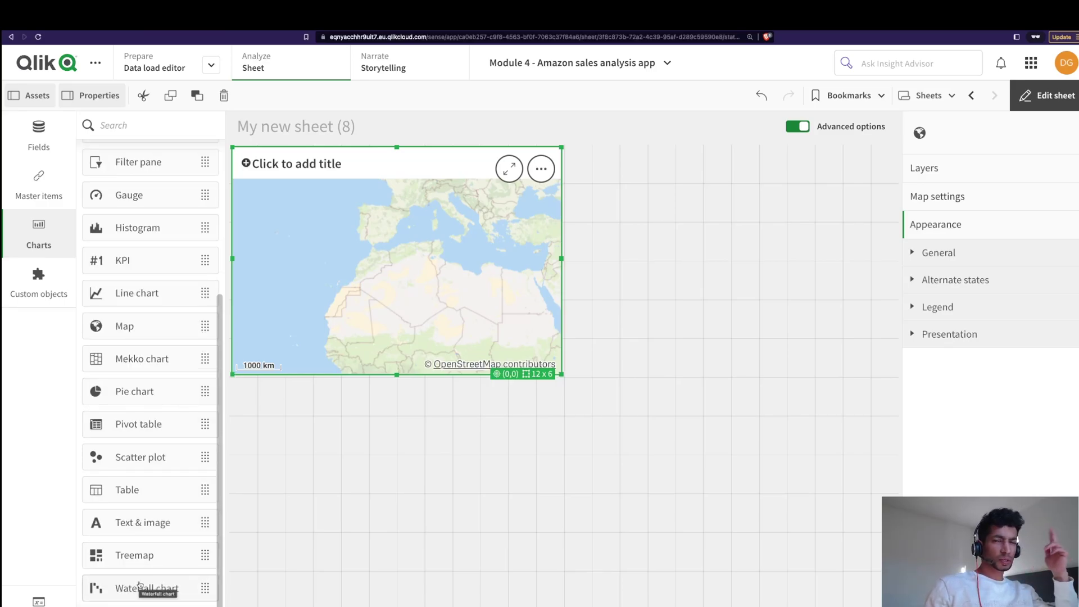
left_click_drag(116, 429, 145, 425)
left_click_drag(127, 490, 668, 340)
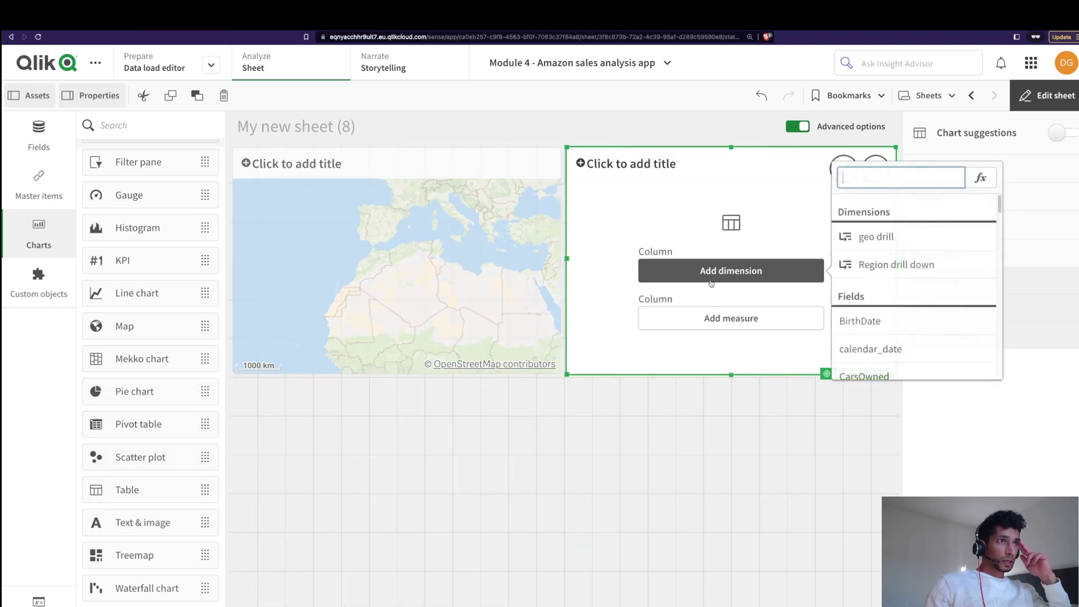
- Add the Country and City fields as the table's first two columns
type("cu")
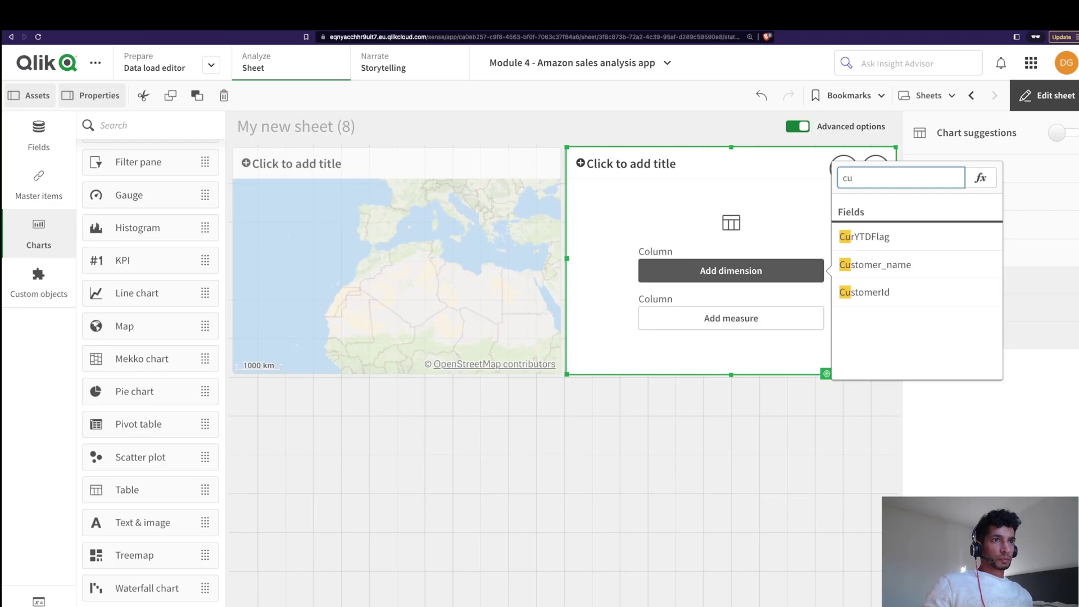
key("BackSpace")
type("ou")
key("Return")
type("ci")
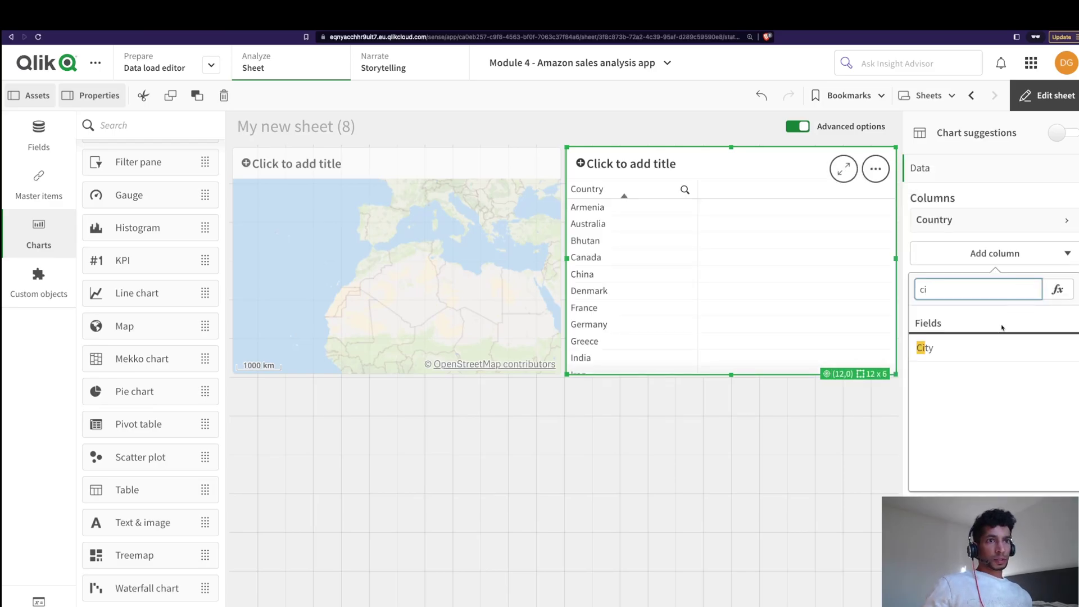
key("Return")
- Add a Sum(SalesAmount) measure column to the table, view the finished sheet and return to editing
left_click(958, 379)
left_click(961, 372)
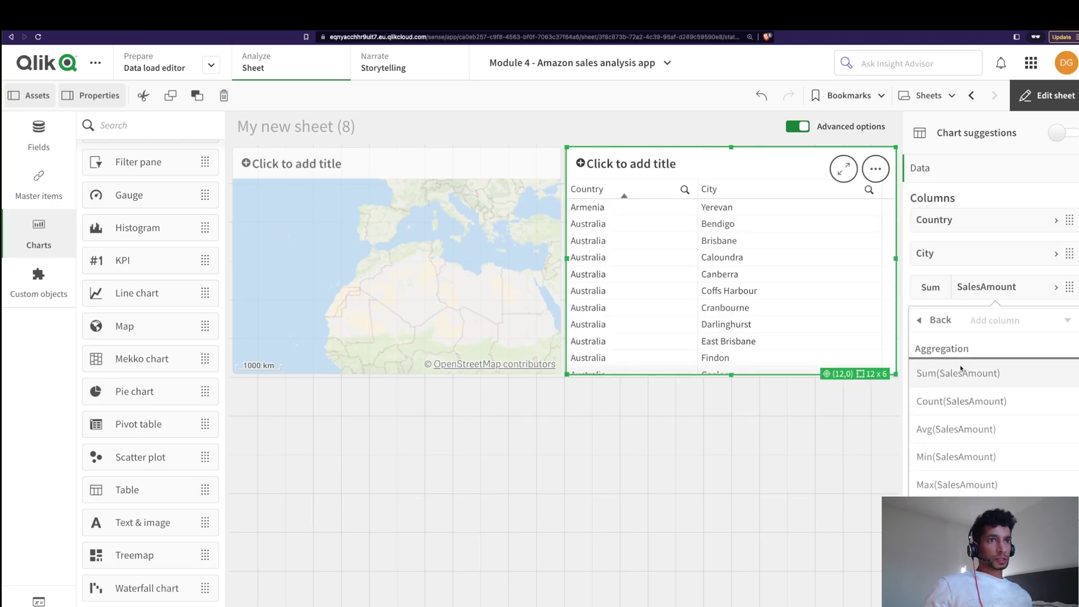
left_click(961, 373)
left_click(1065, 101)
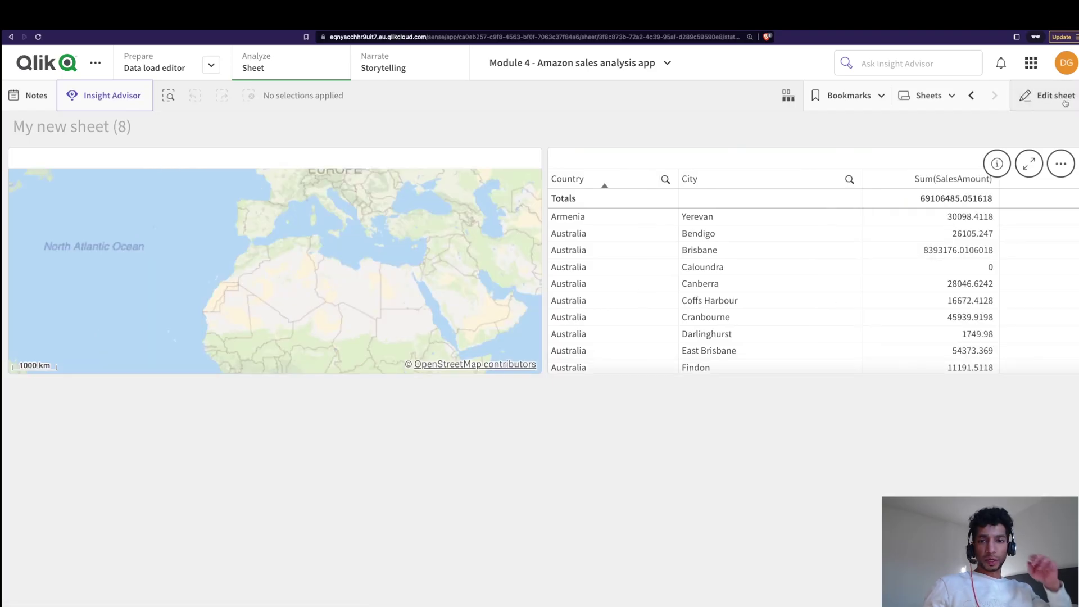
left_click(1064, 101)
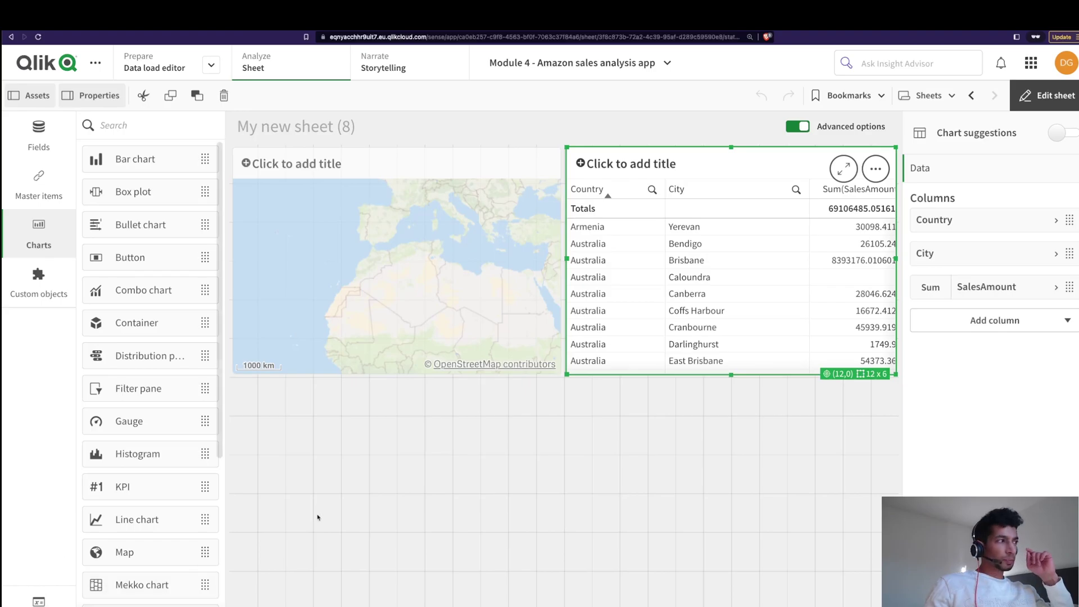
- Create a new variable named vRank without a definition and close the variables list
left_click(359, 416)
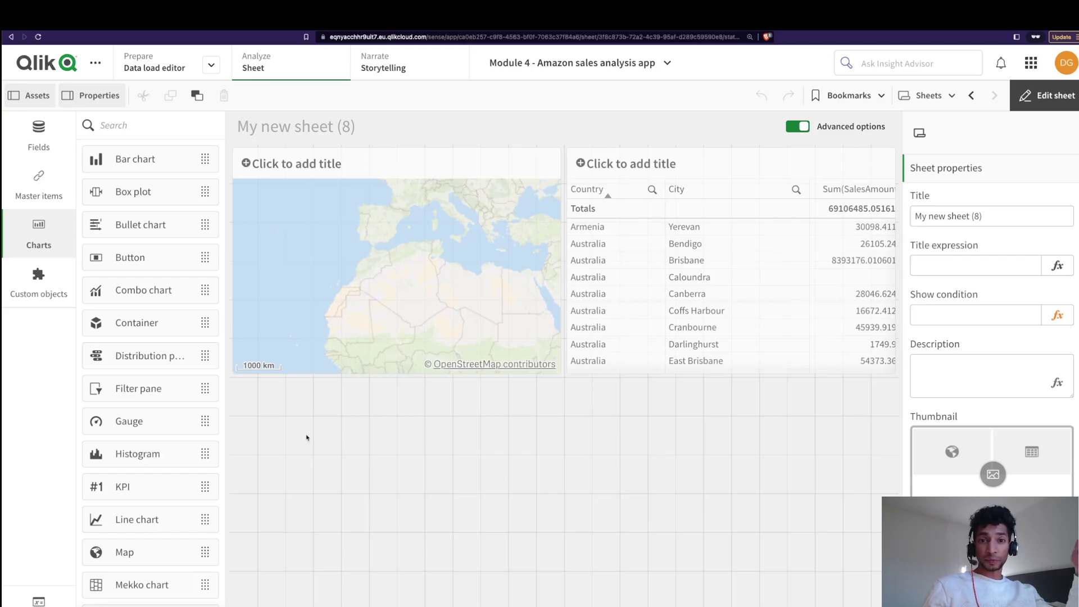
left_click(38, 601)
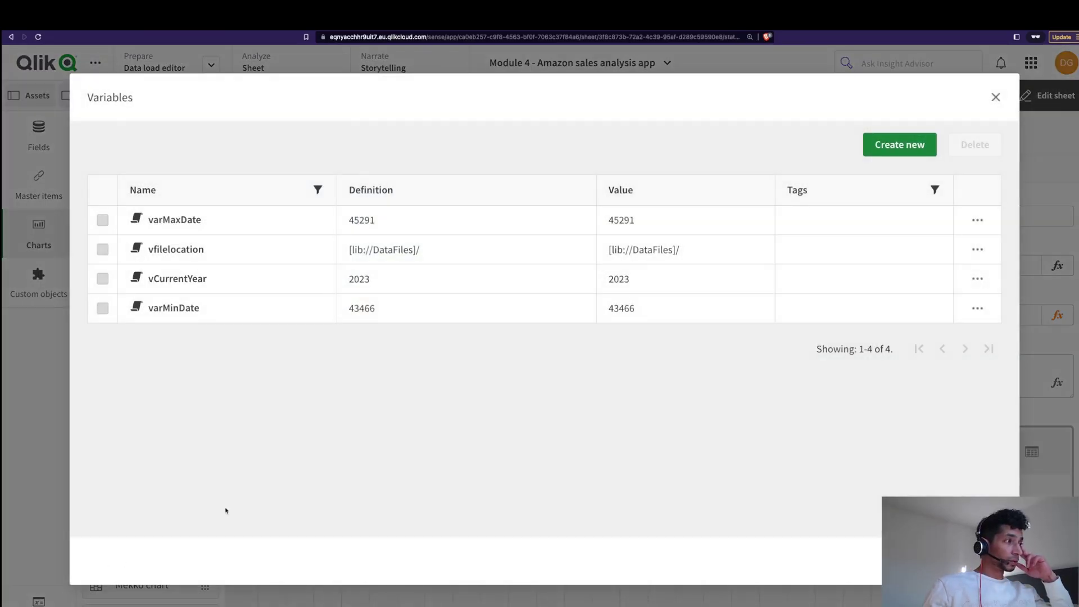
left_click(895, 147)
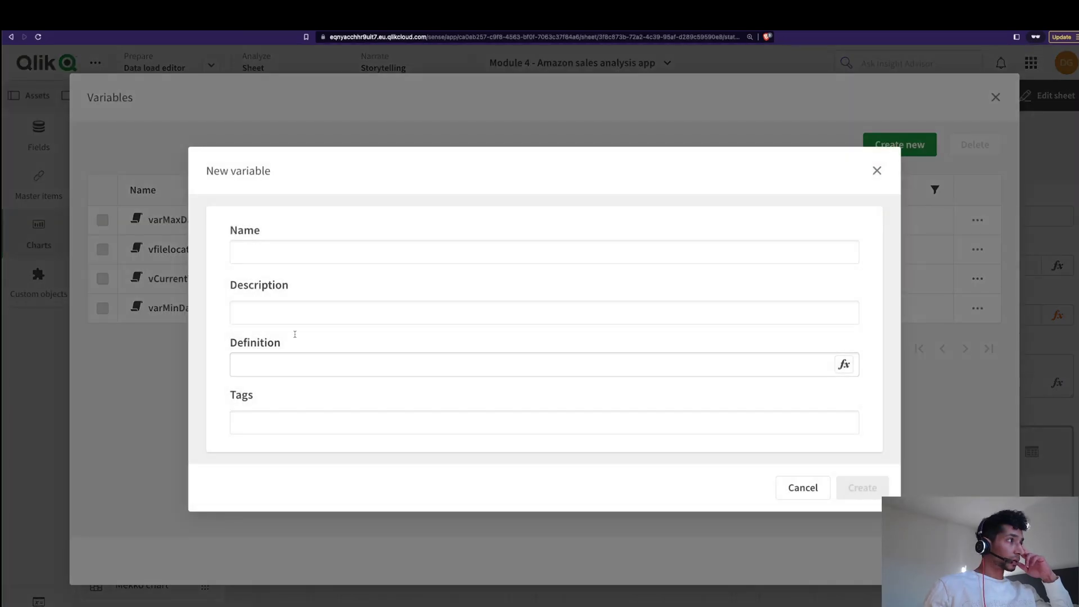
left_click(285, 252)
type("vRank")
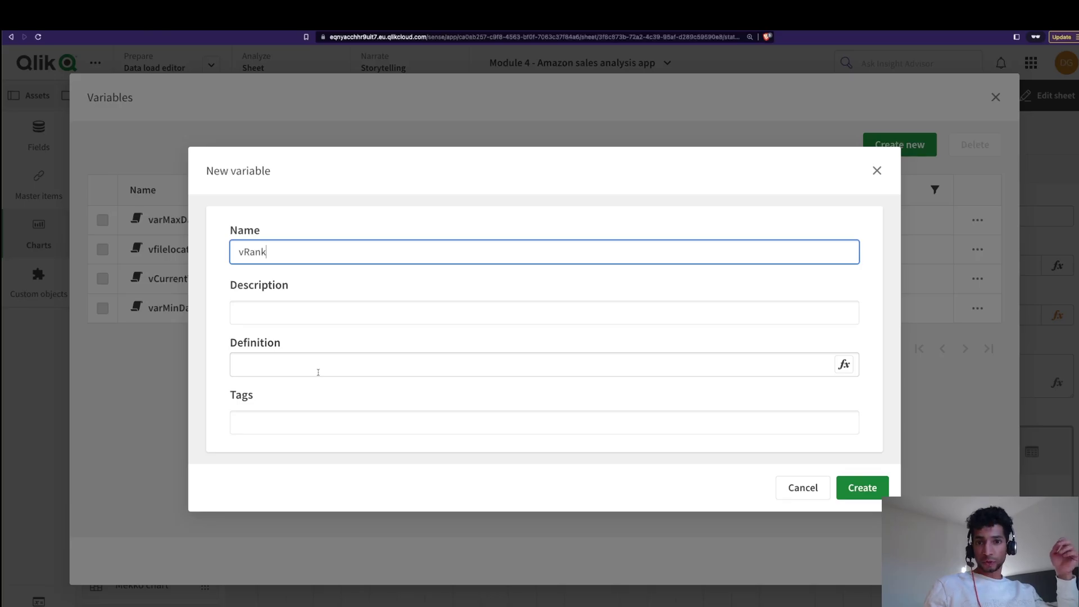
left_click(869, 494)
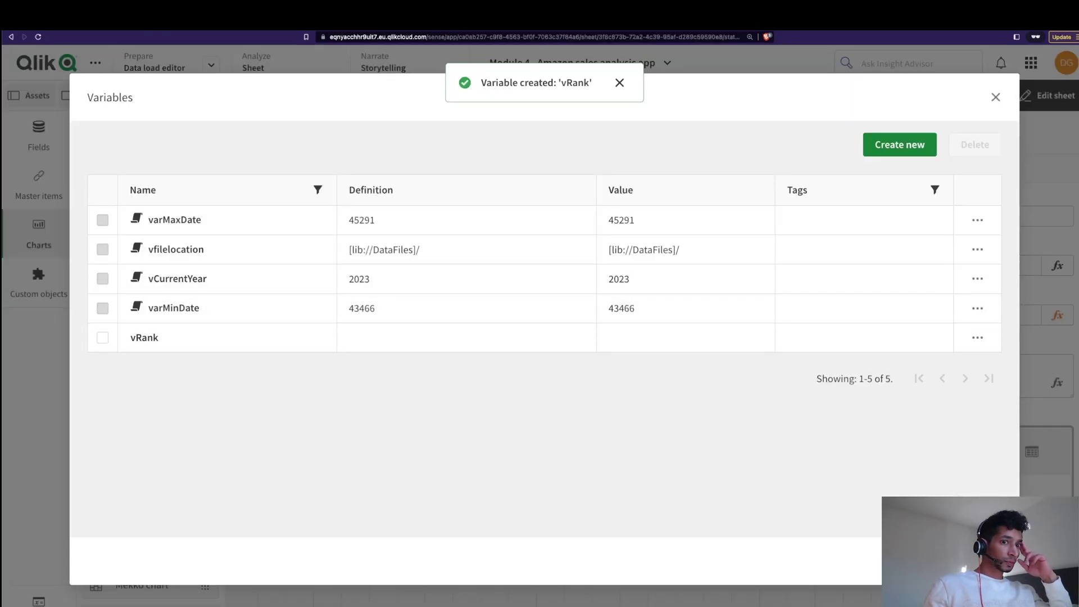
key("Escape")
- Place a Variable input object from the Qlik Dashboard bundle below the map and shrink it to 12 x 3 grid cells
left_click(38, 281)
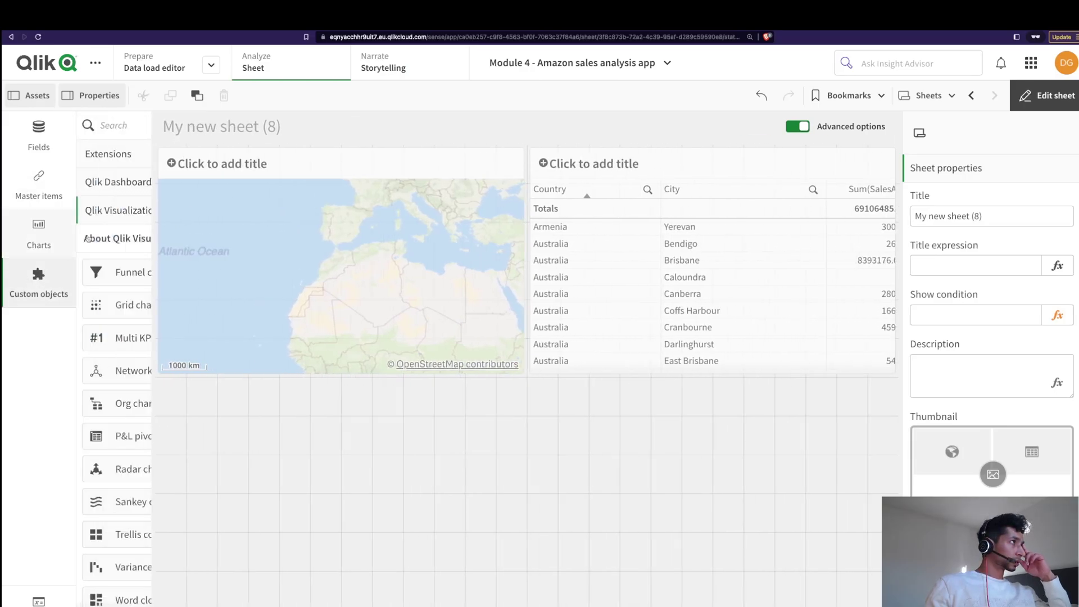
left_click(133, 180)
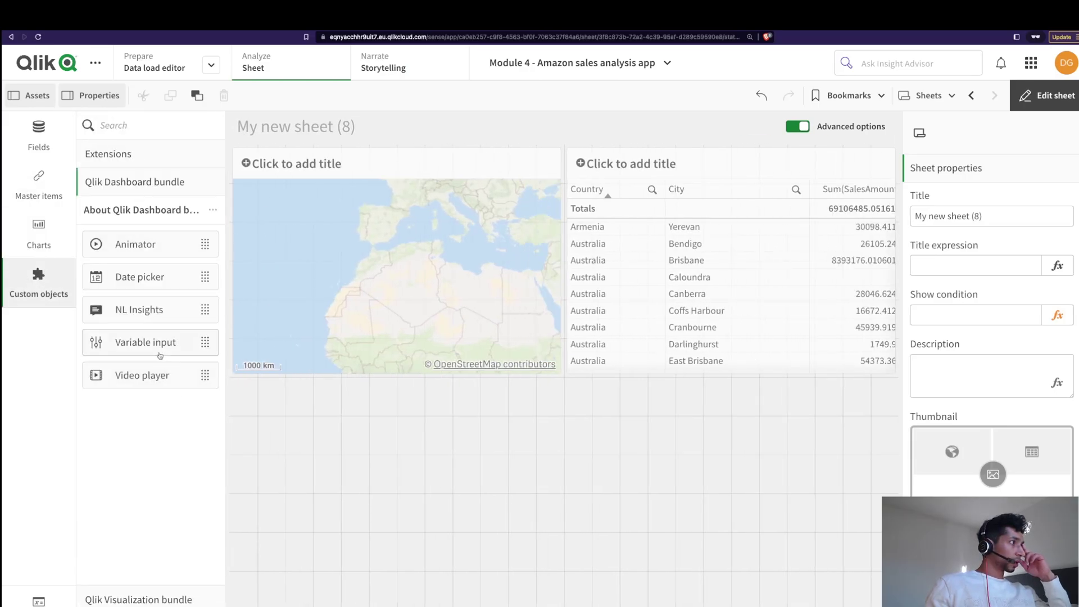
left_click_drag(160, 355, 369, 405)
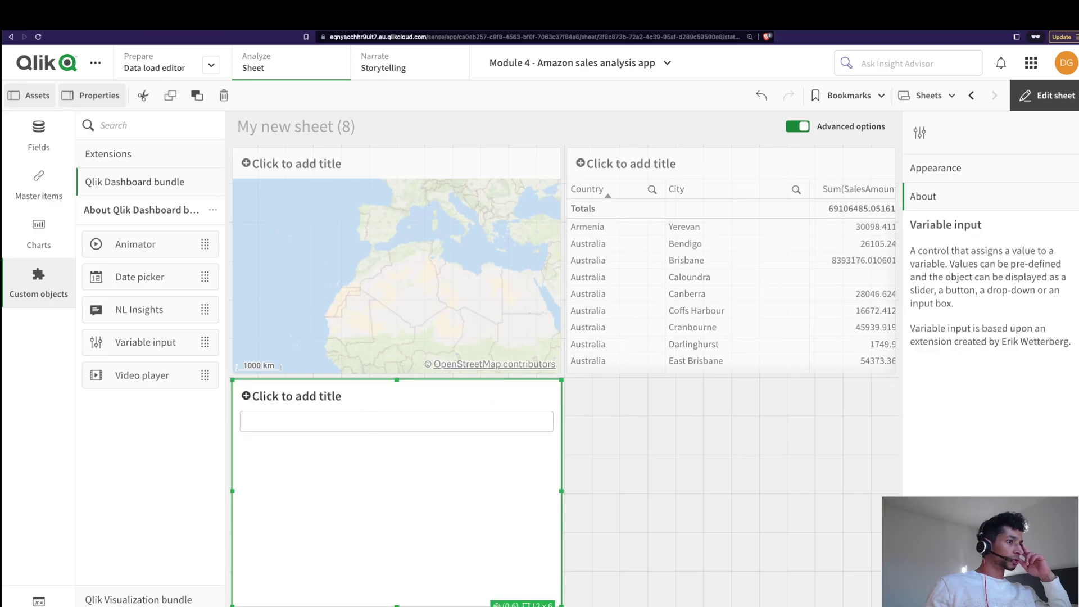
left_click_drag(468, 598, 410, 448)
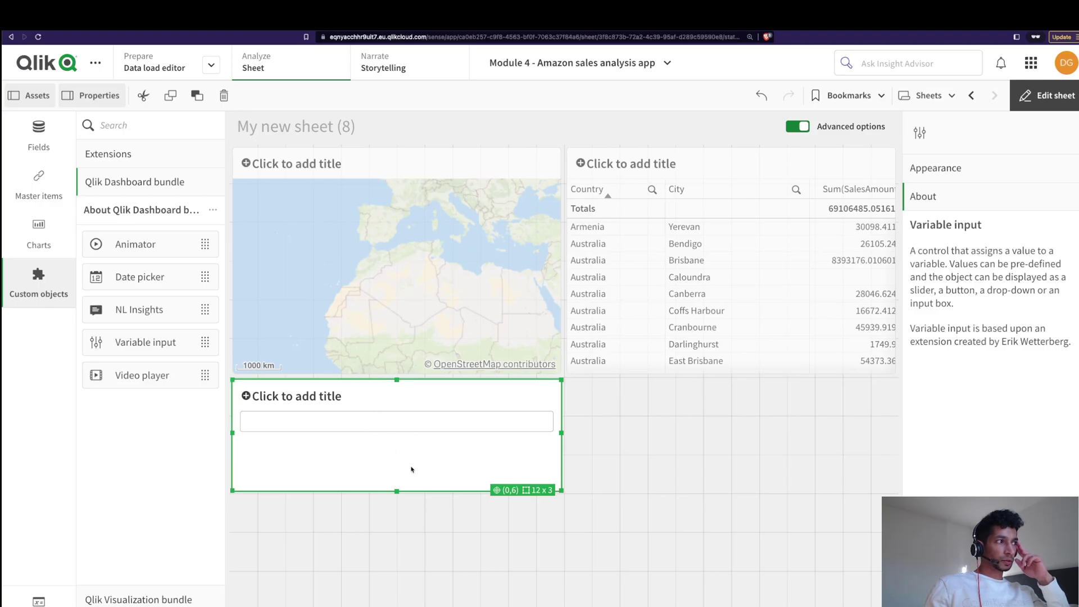
- Link the variable input to vRank, show it as a slider and enable updating on drag
left_click(937, 177)
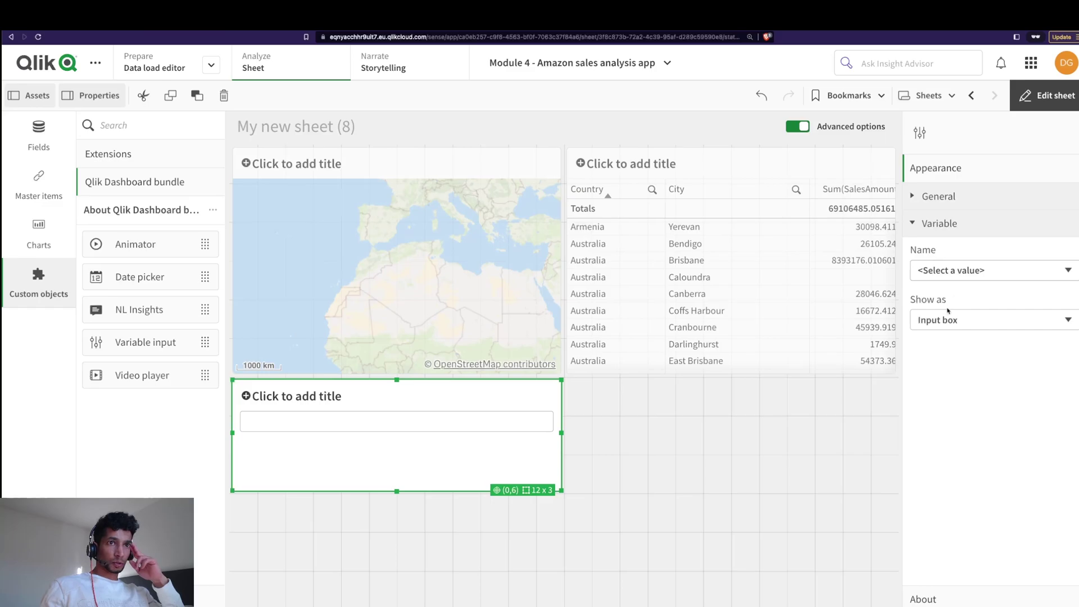
left_click(956, 271)
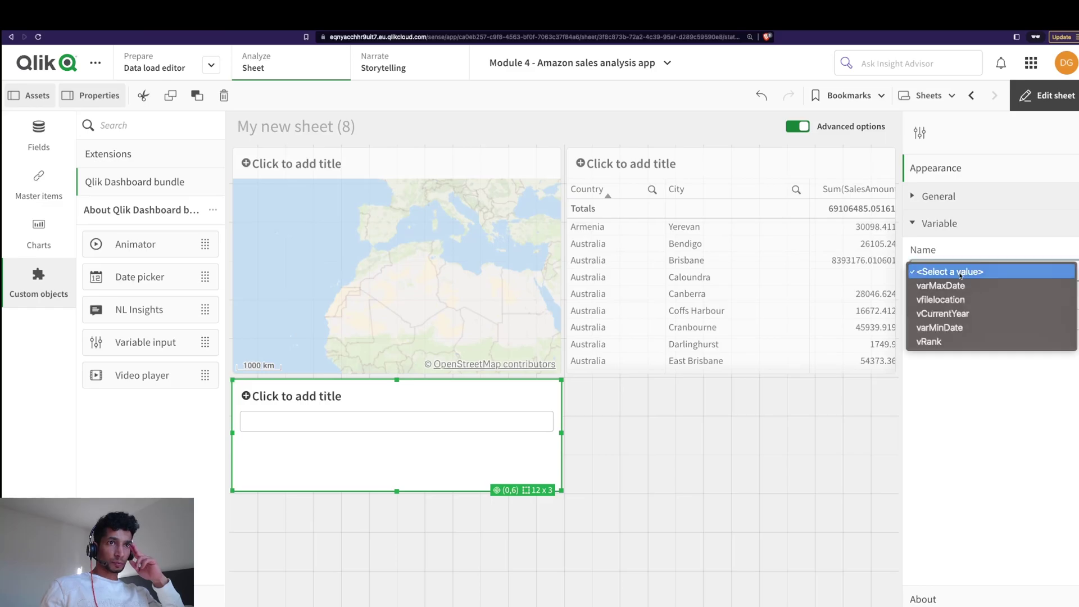
left_click(935, 342)
left_click(945, 320)
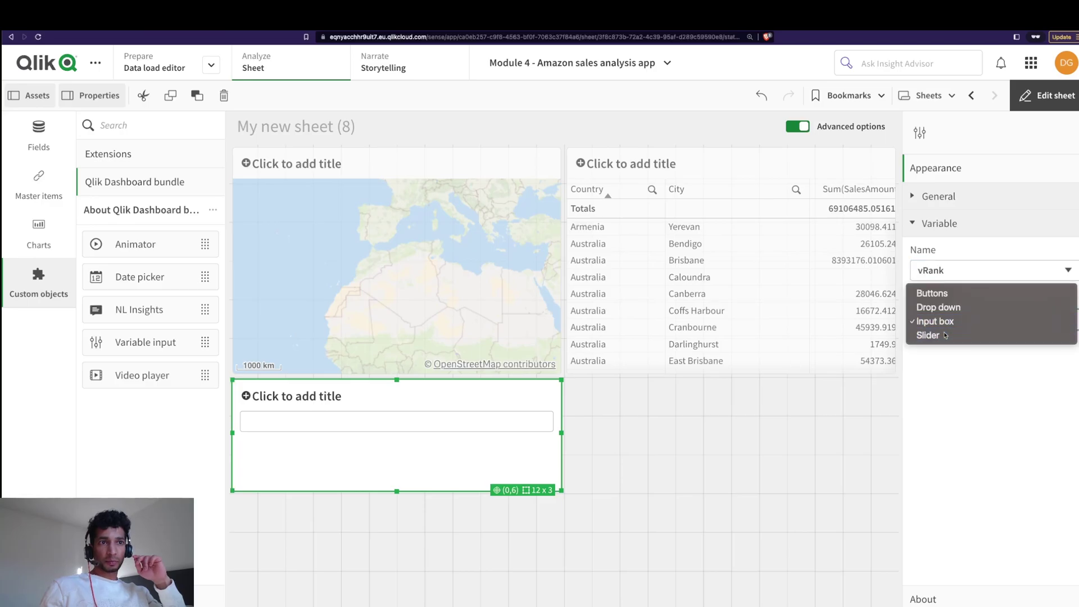
left_click(947, 334)
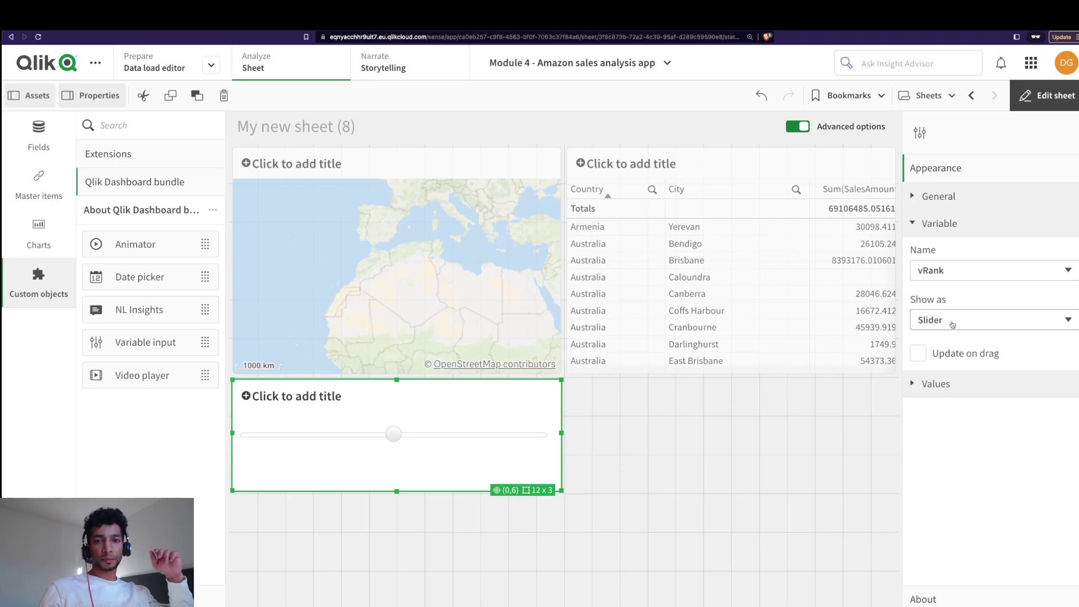
left_click(918, 354)
- Set the vRank slider's maximum value to 5 and turn on the slider label
left_click(929, 384)
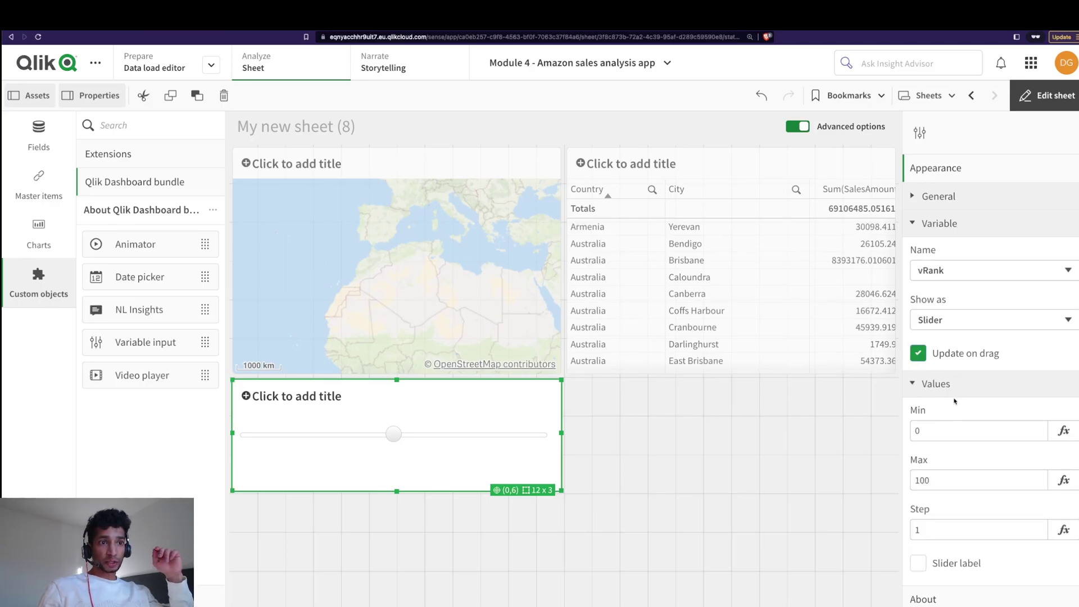
left_click(930, 486)
key("BackSpace")
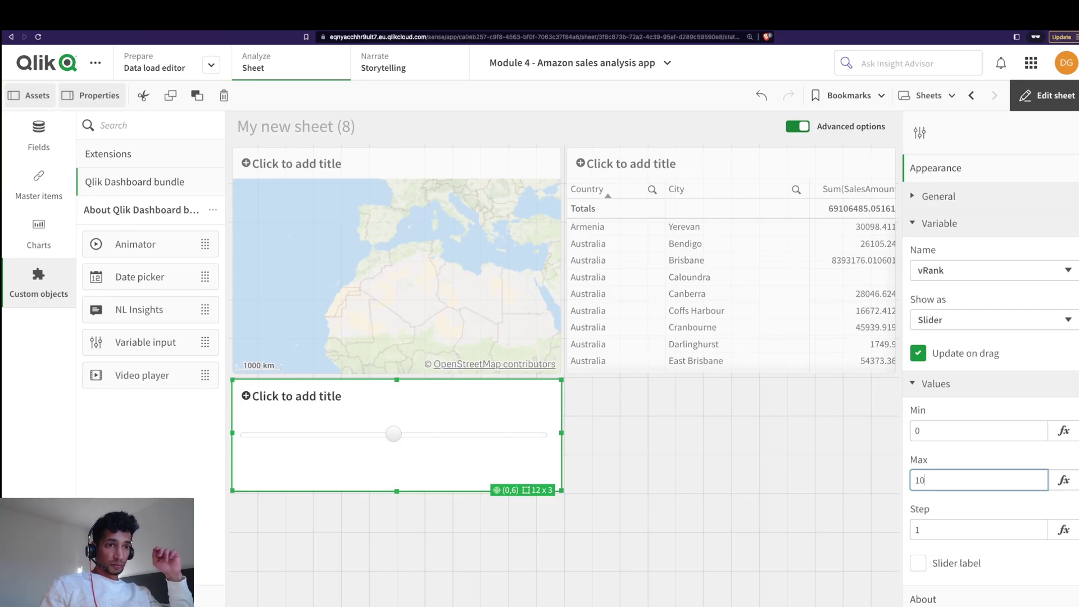
key("BackSpace")
key("BackSpace")
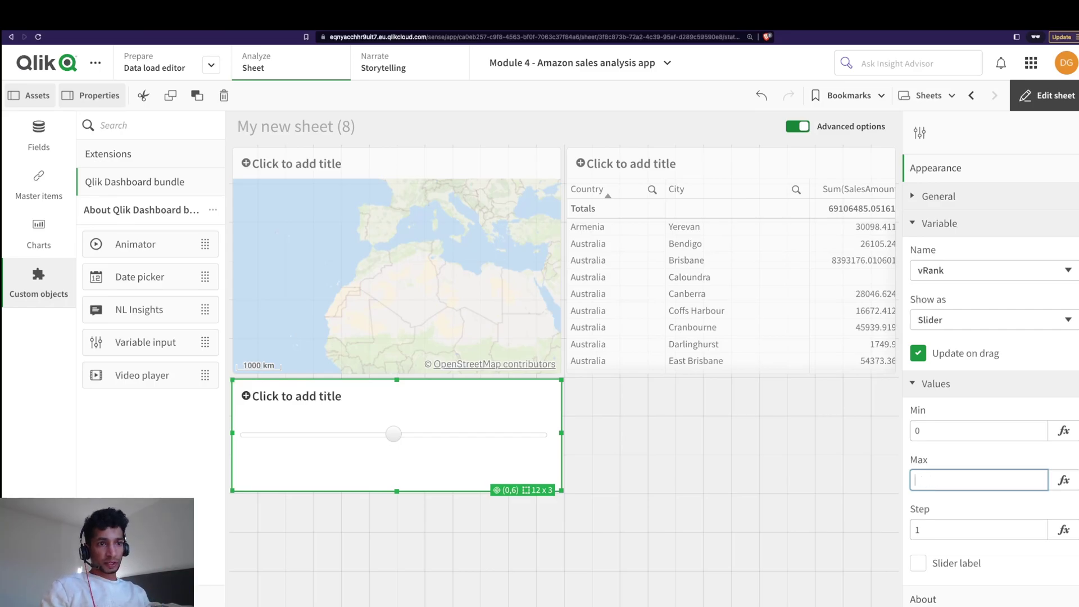
type("5")
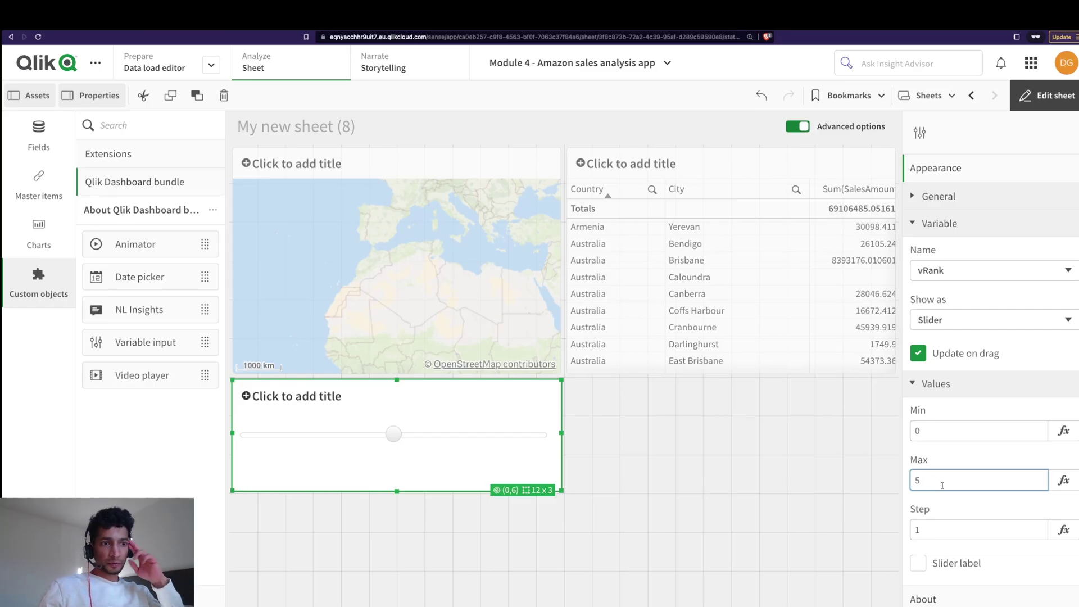
left_click(929, 562)
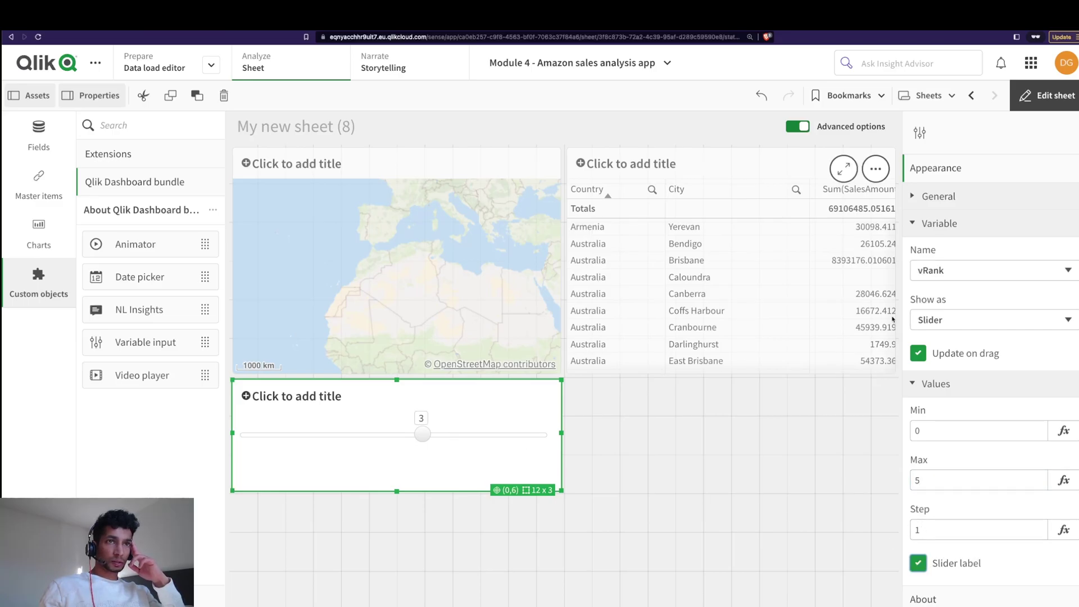
left_click(940, 224)
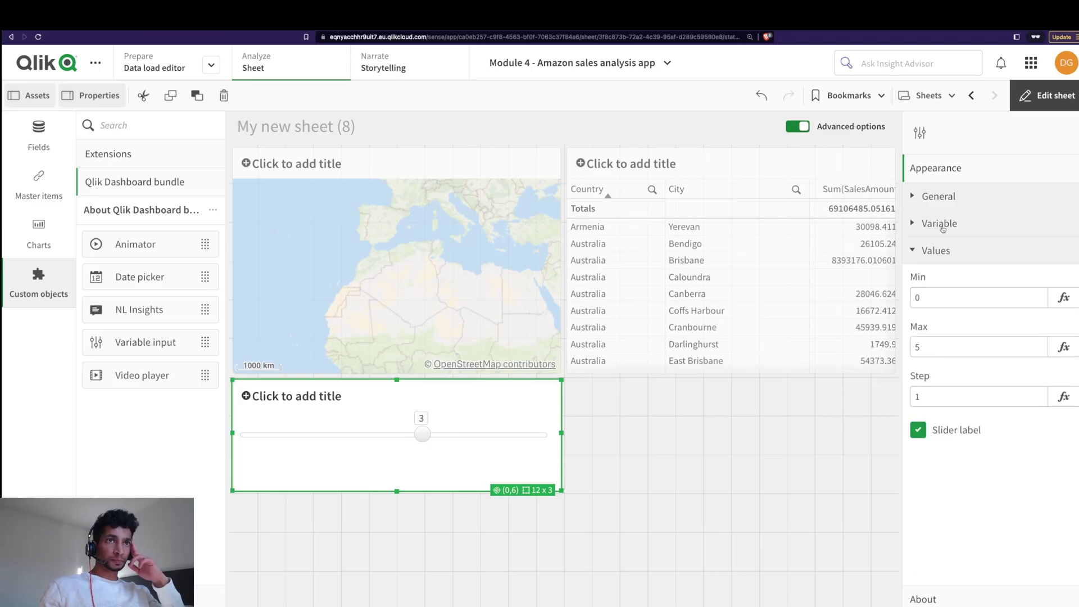
- Add a measure column to the Country and City table and start its expression with Sum(SalesAmount)
left_click(642, 464)
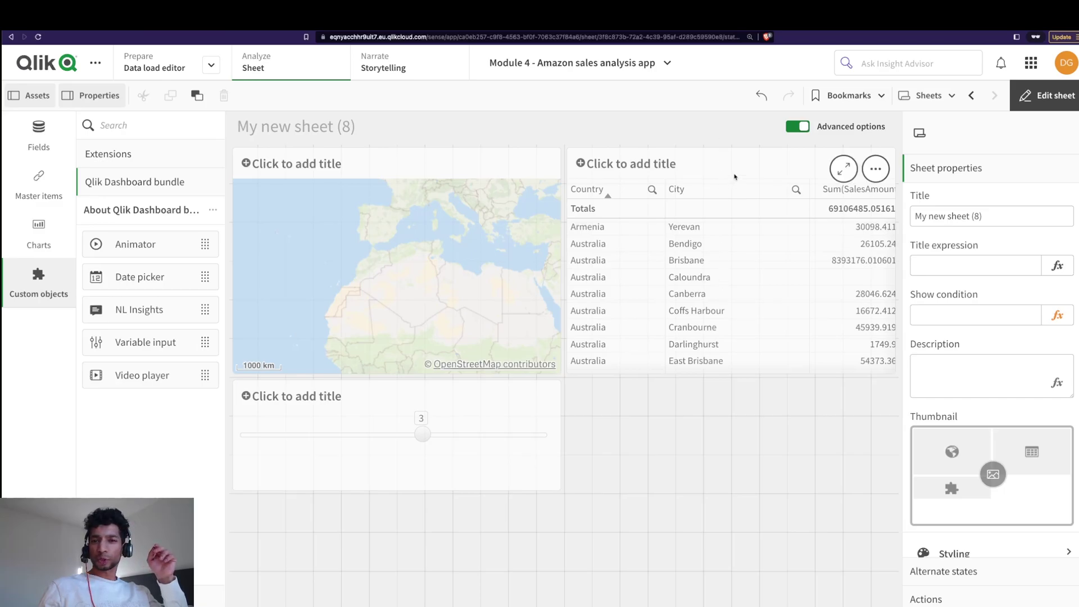
left_click(734, 177)
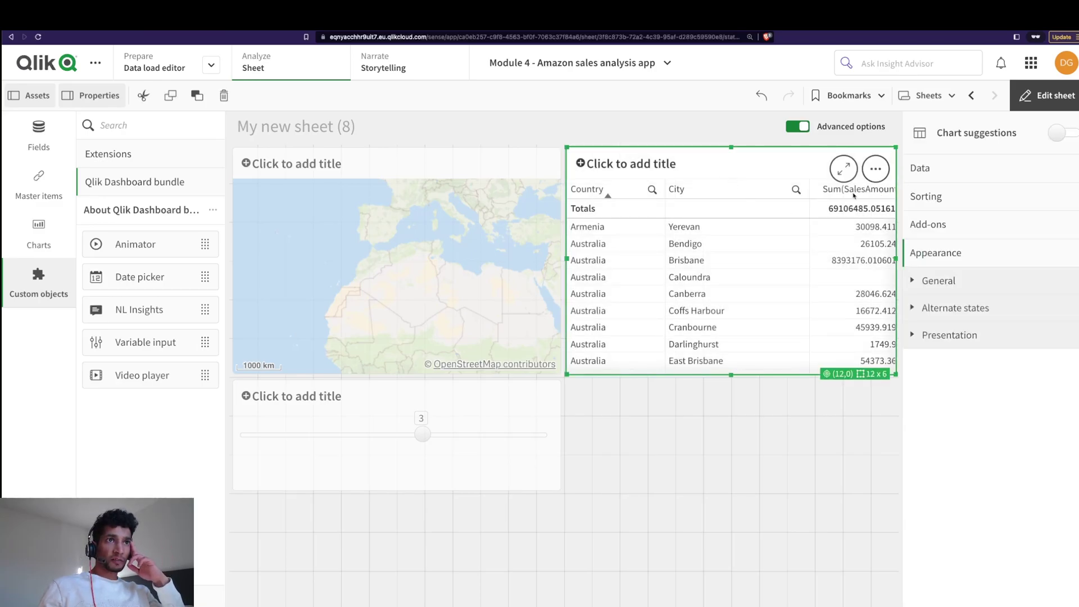
left_click(930, 164)
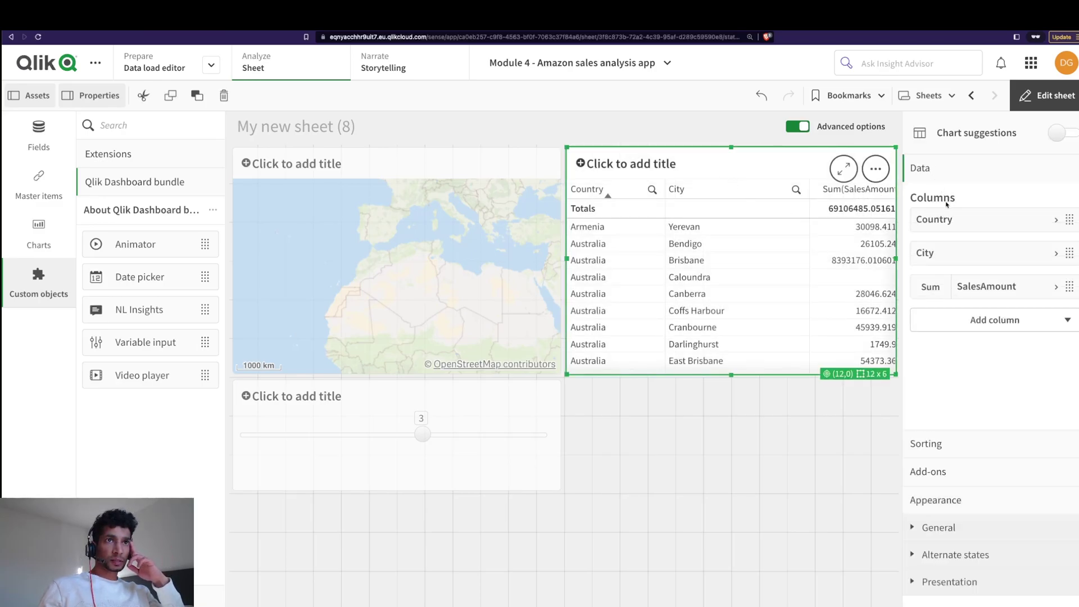
left_click(1009, 320)
left_click(965, 382)
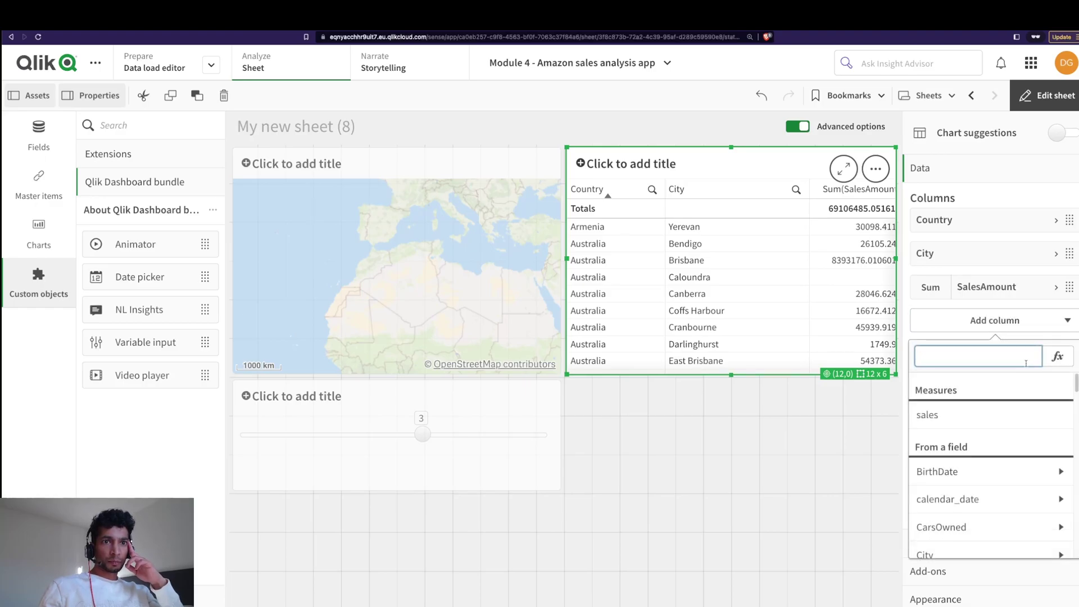
left_click(1059, 357)
type("Sum(sa")
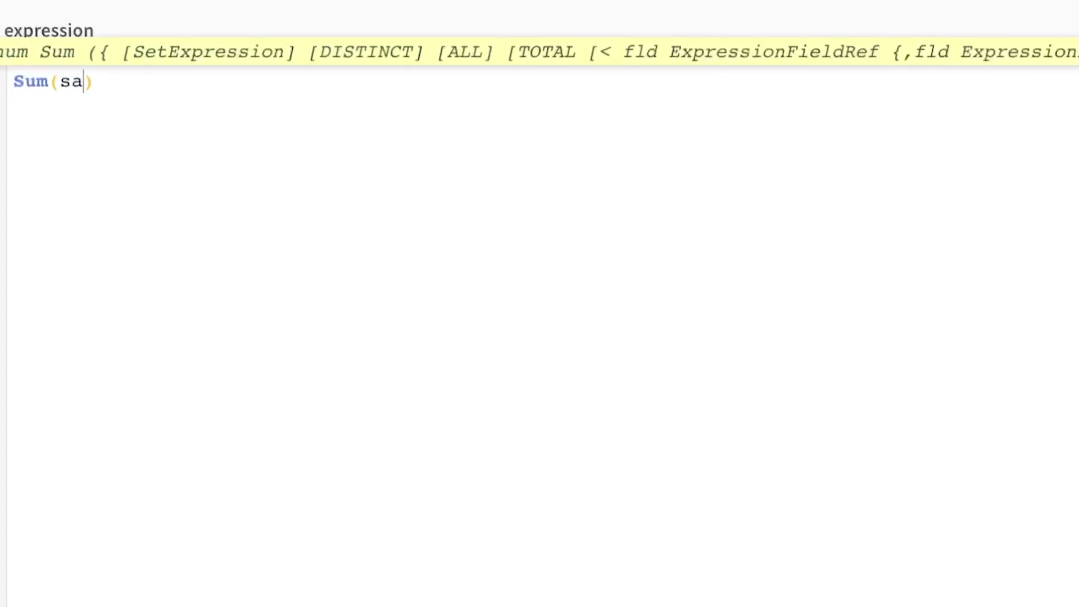
key("Down")
key("Return")
- Wrap the measure's sales sum in a Rank function so it reads Rank(Sum(SalesAmount))
left_click(13, 81)
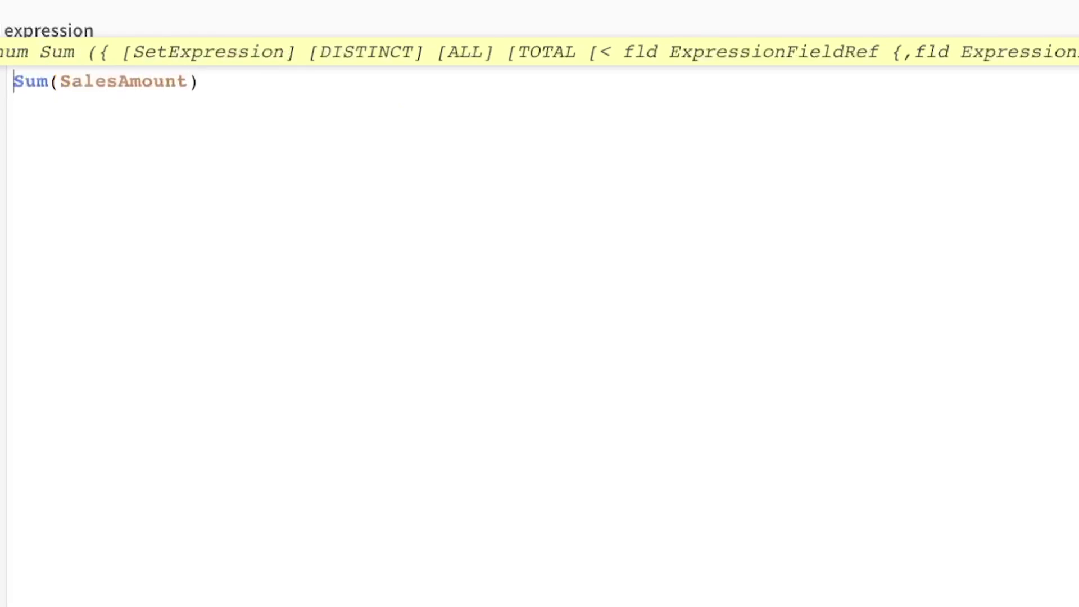
type("Rank(")
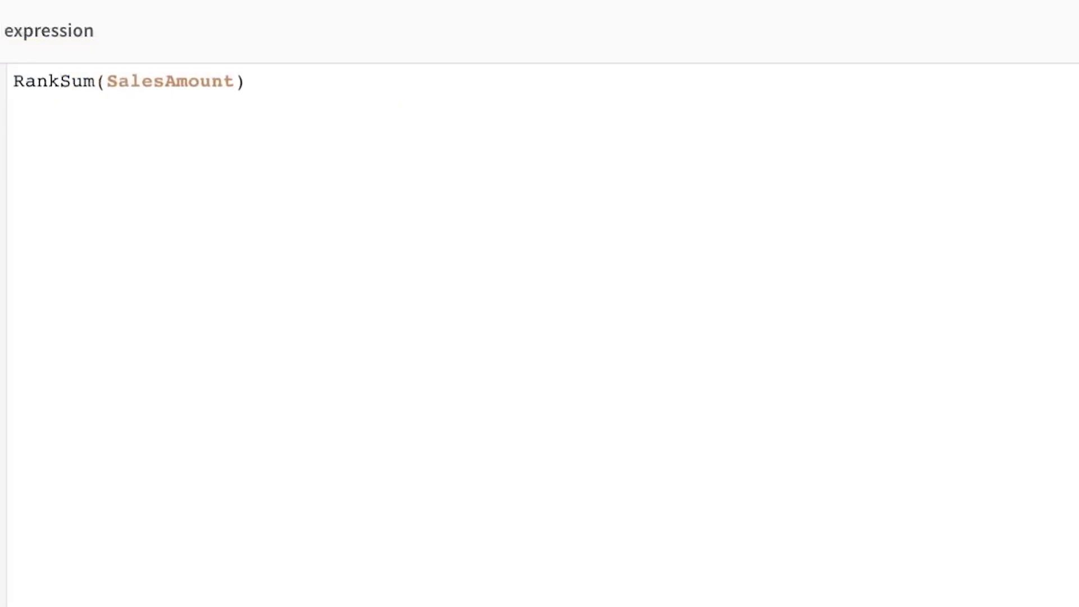
key("End")
type(")")
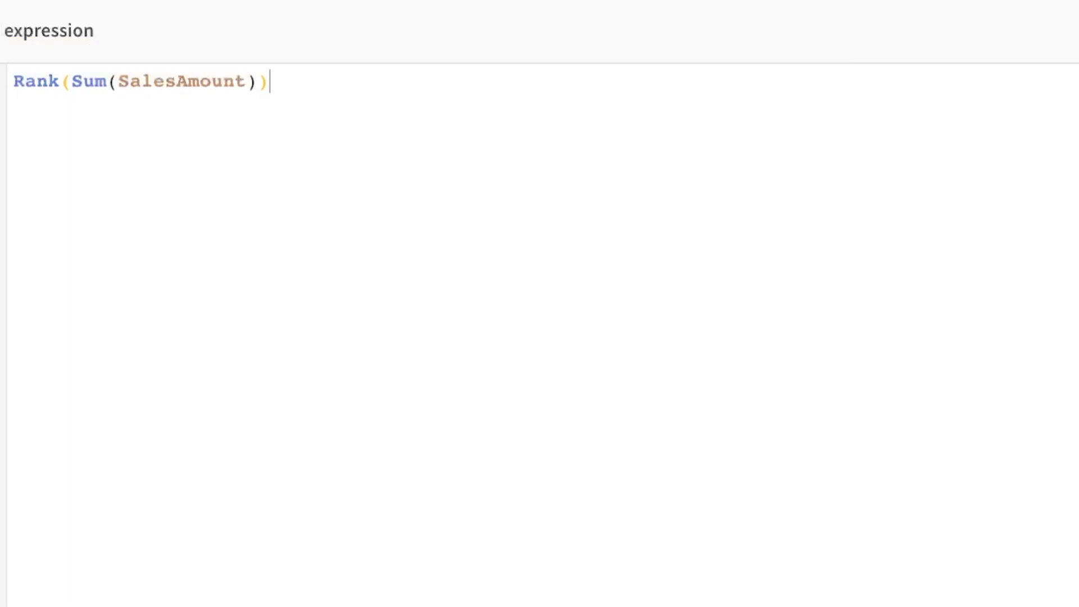
- Extend the measure to Aggr(Rank(Sum(SalesAmount)),Country,City) and apply it to the table
left_click(18, 81)
type("Aggr(")
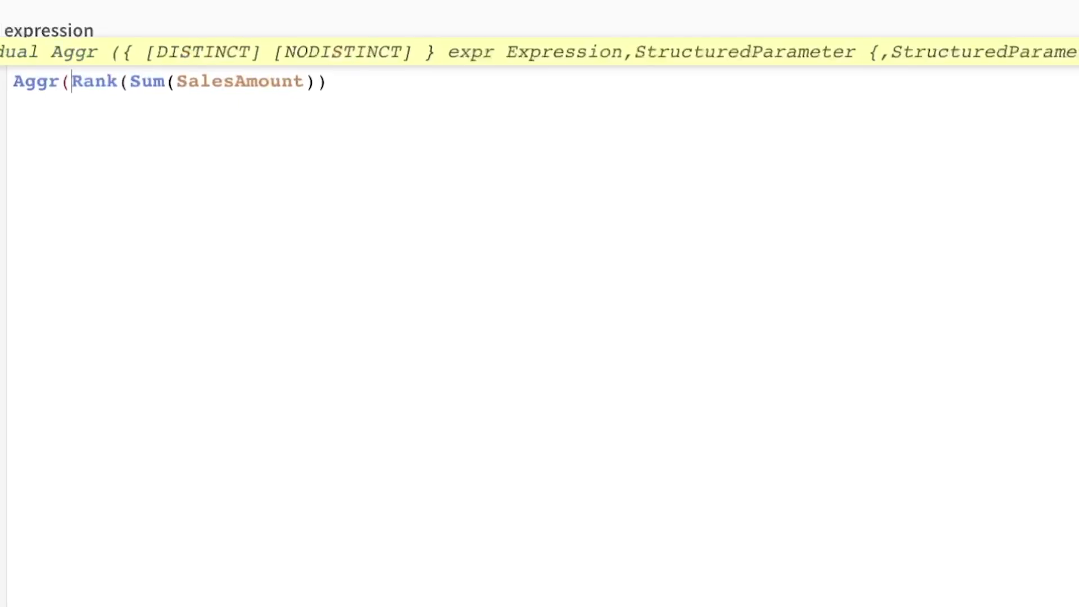
key("End")
type("),Country,ci")
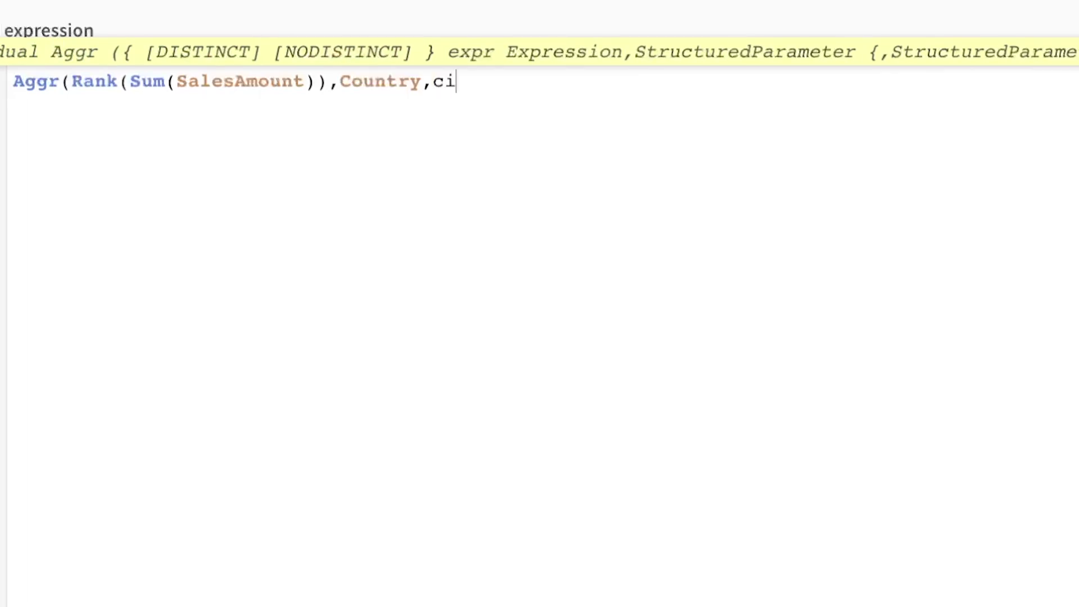
key("Return")
type(")")
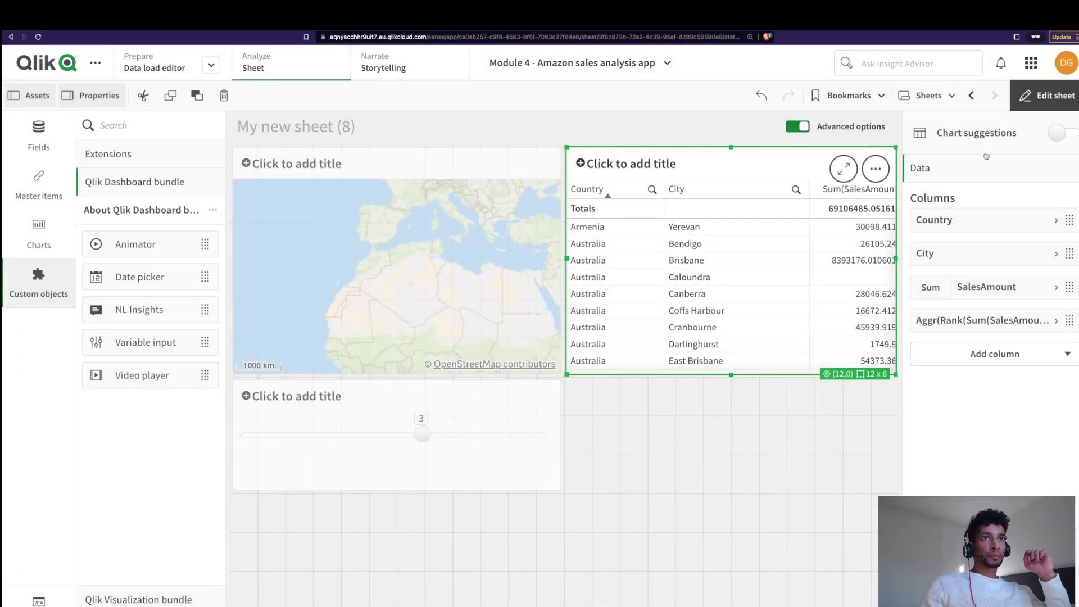
- View the finished sheet, filter the table to Australia and sort it by the rank column
left_click(1047, 95)
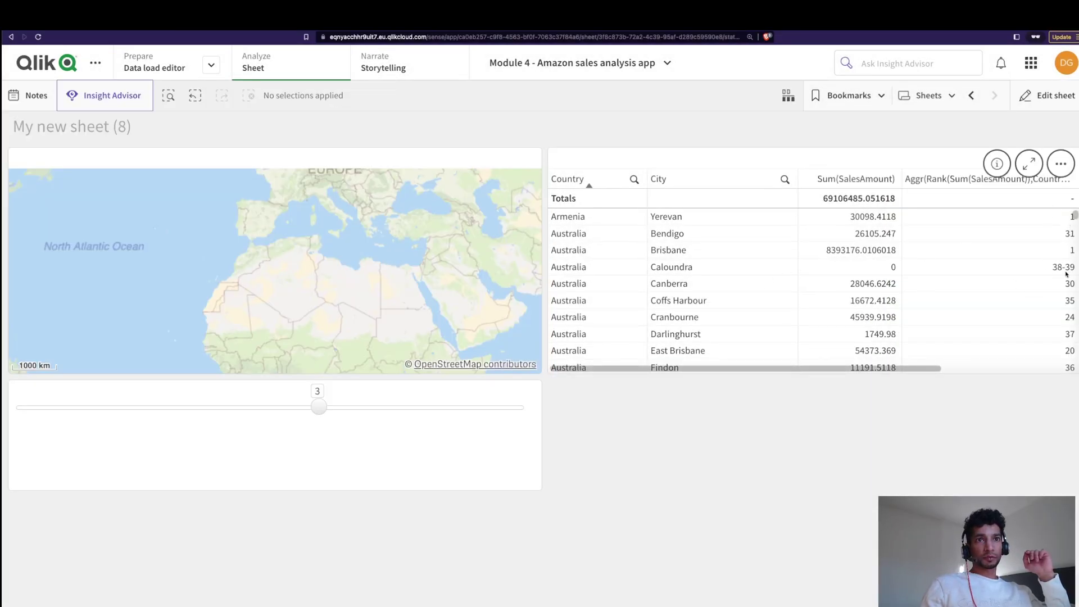
left_click(585, 236)
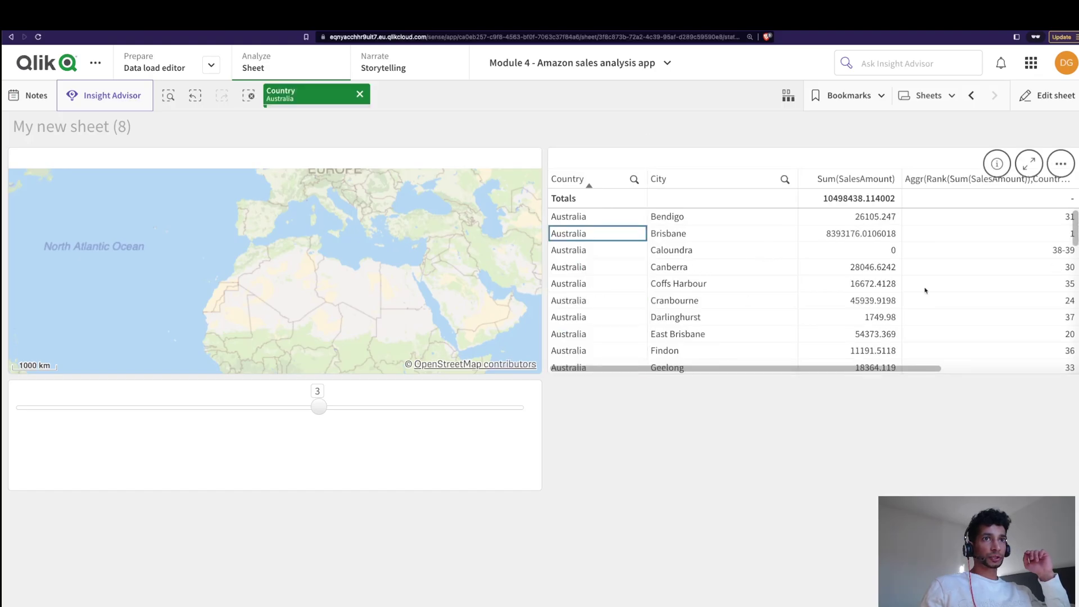
left_click(1041, 180)
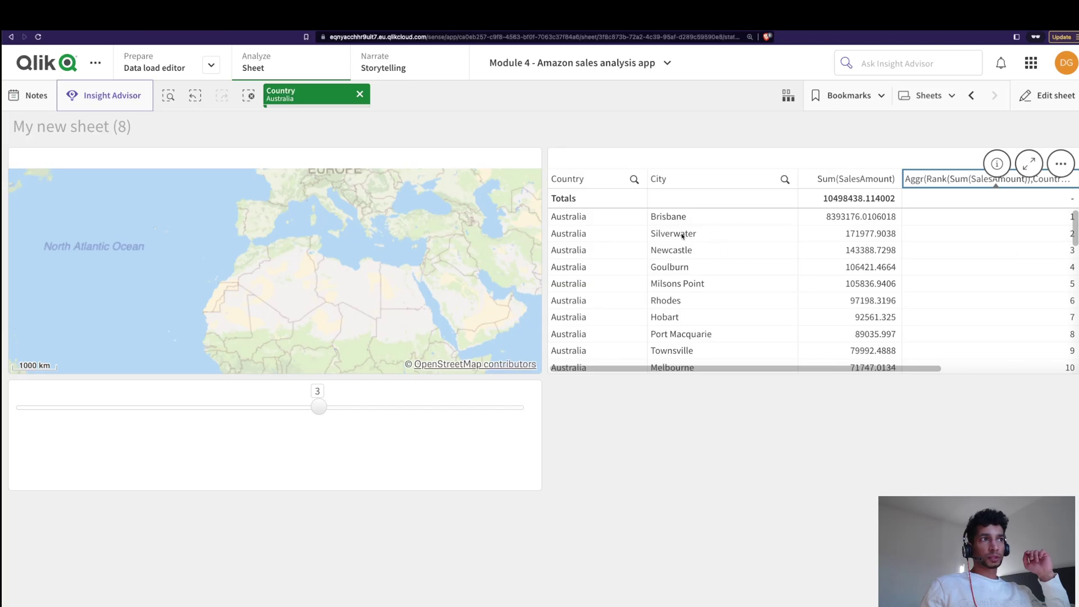
- Return to sheet editing and open the expression editor for another new measure in the table
left_click(1047, 96)
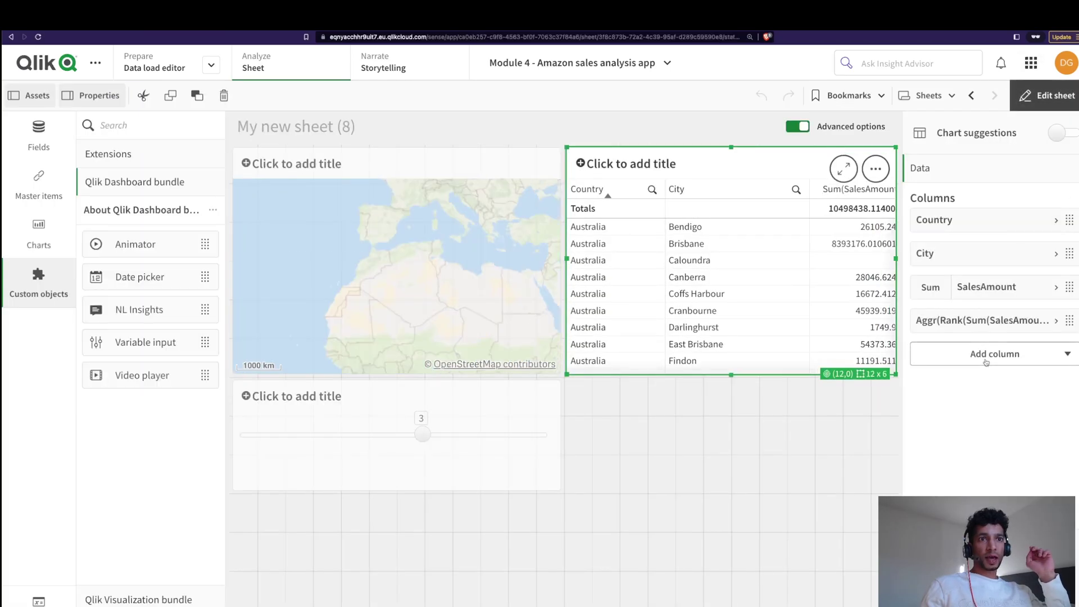
left_click(986, 354)
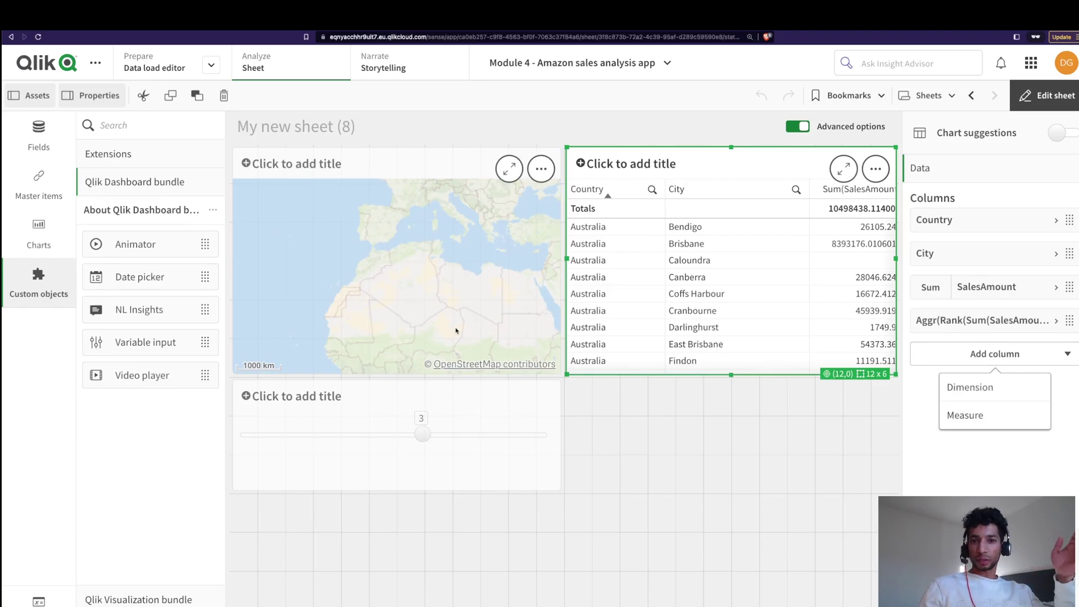
left_click(992, 417)
left_click(1063, 386)
type("IF(")
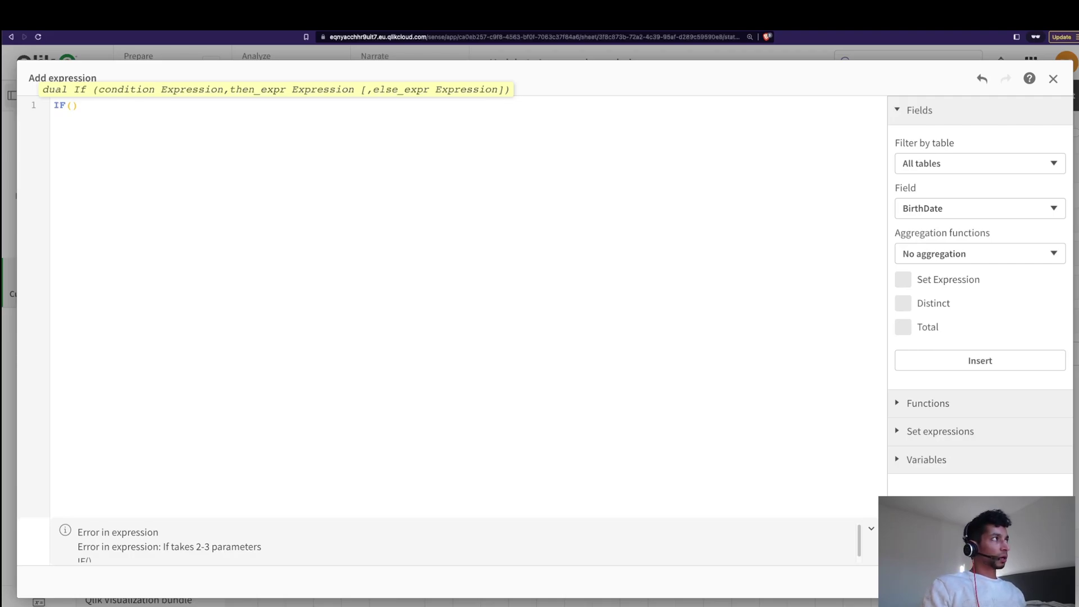
key("BackSpace")
key("BackSpace")
key("BackSpace")
- Enter Rank(Sum(SalesAmount)) as the new measure's expression
type("Sum(sal")
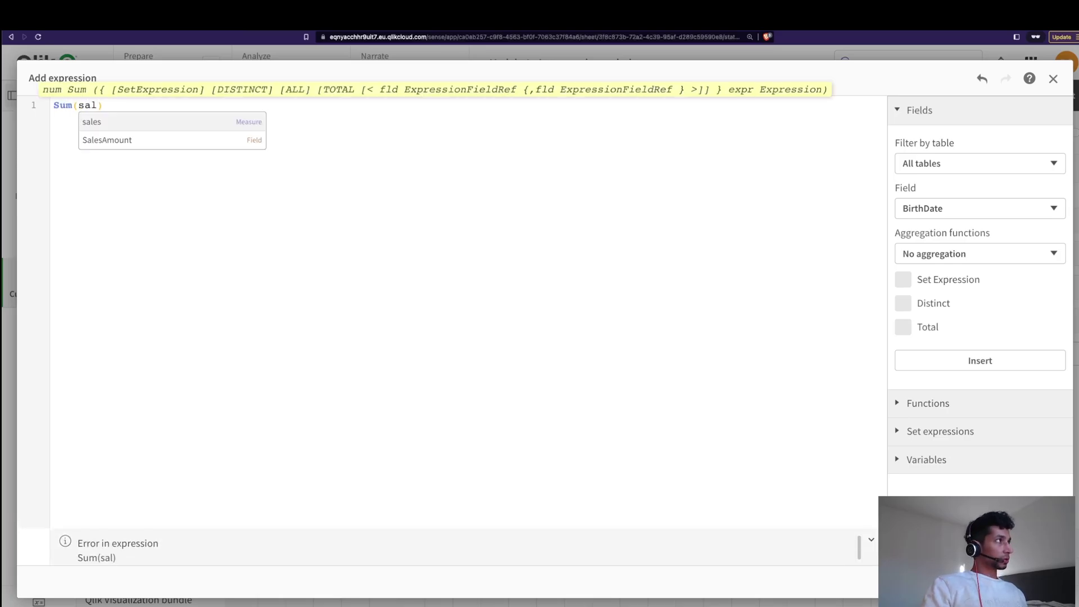
key("Return")
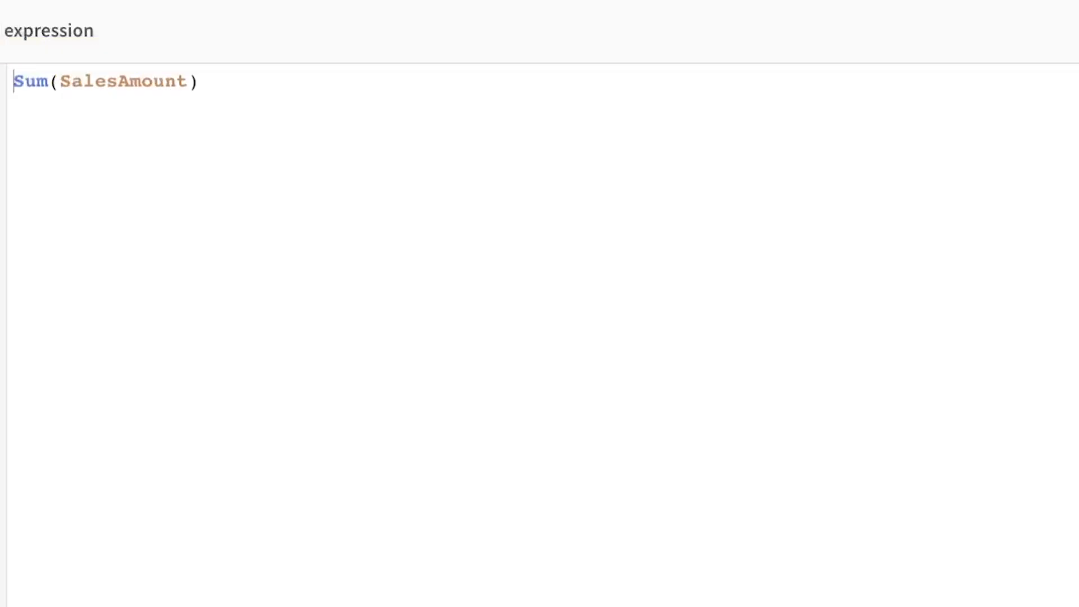
type("Rank(")
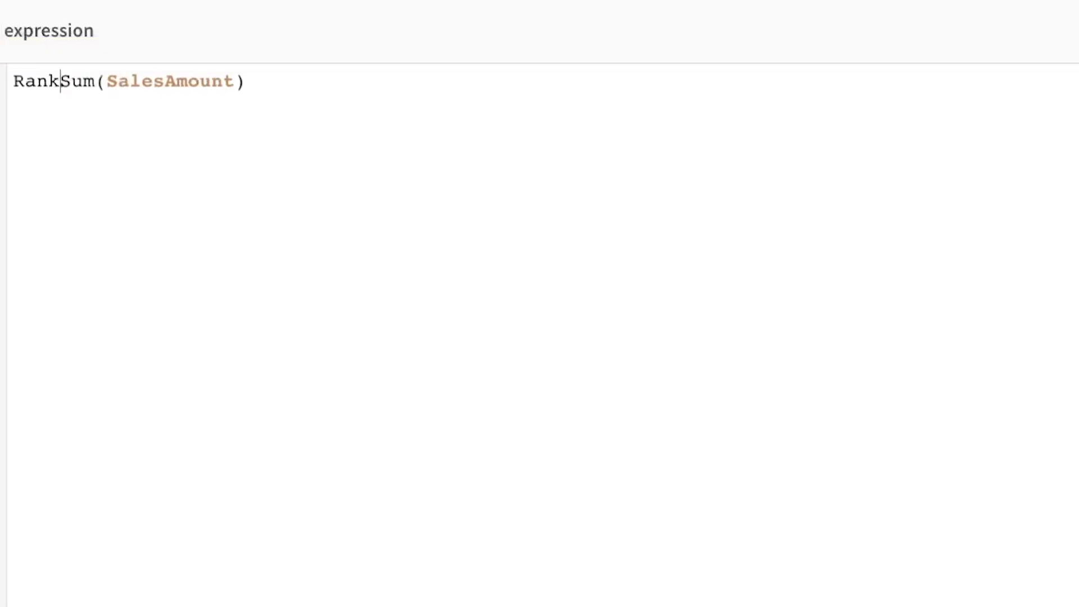
key("End")
type(")")
- Wrap the new measure's rank in Aggr by country and city: Aggr(Rank(Sum(SalesAmount)),Country,City)
key("Home")
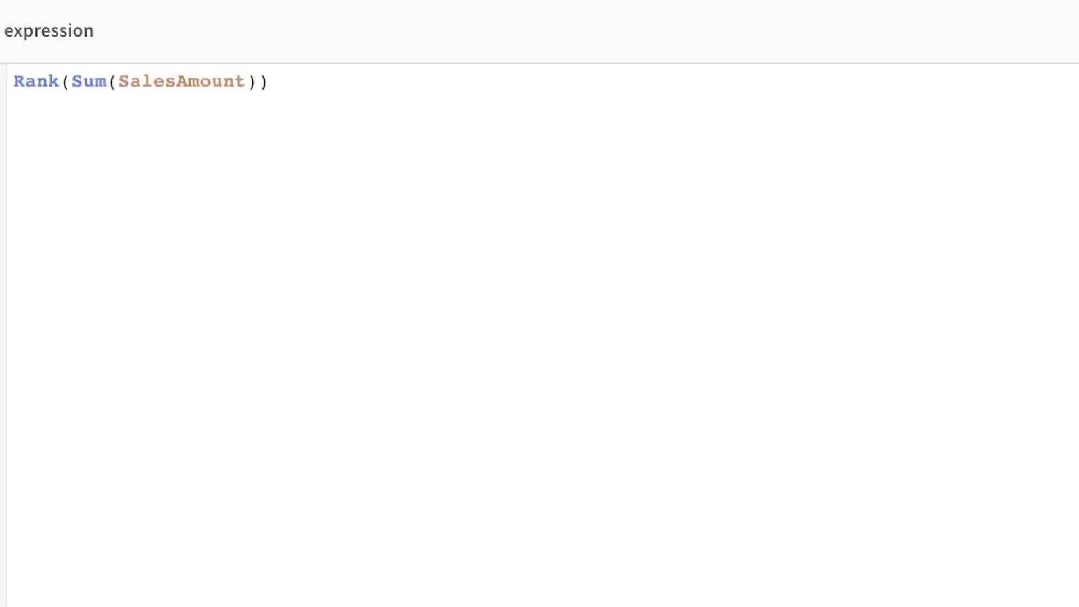
type("Aggr(")
key("End")
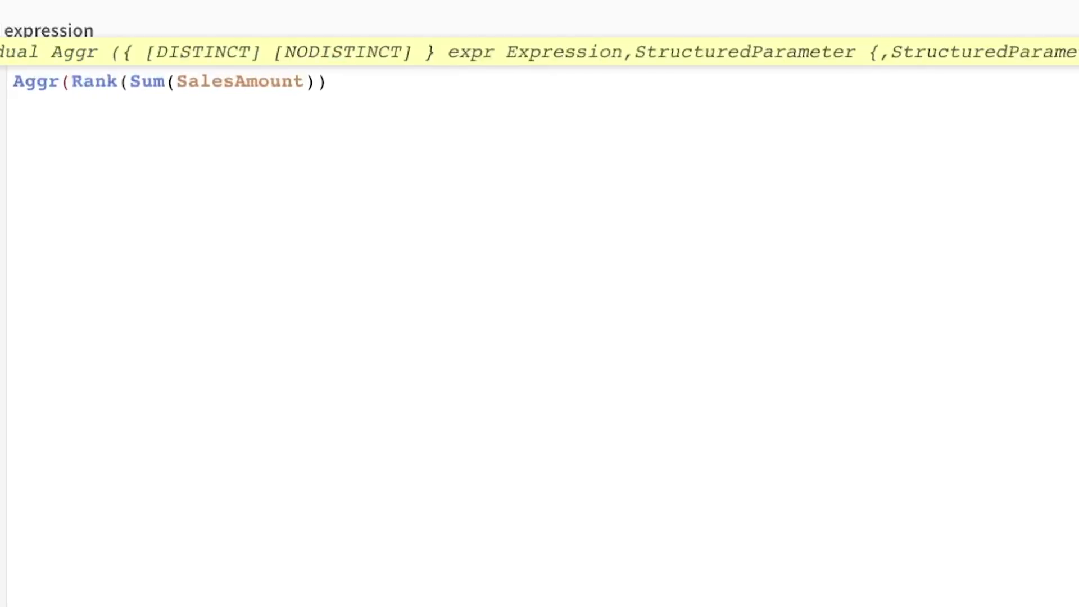
type(",cou")
key("Return")
type(",ci")
key("Return")
type(")")
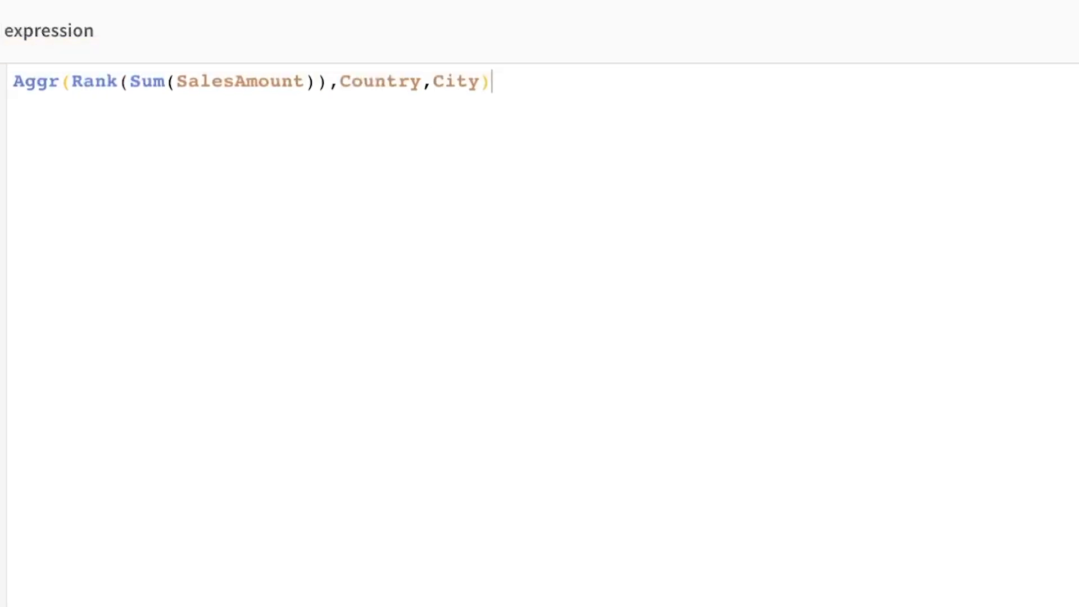
- Turn the measure into IF(Aggr(Rank(Sum(SalesAmount)),Country,City) = 1, City) and apply it to the table
left_click(13, 81)
type("IF(")
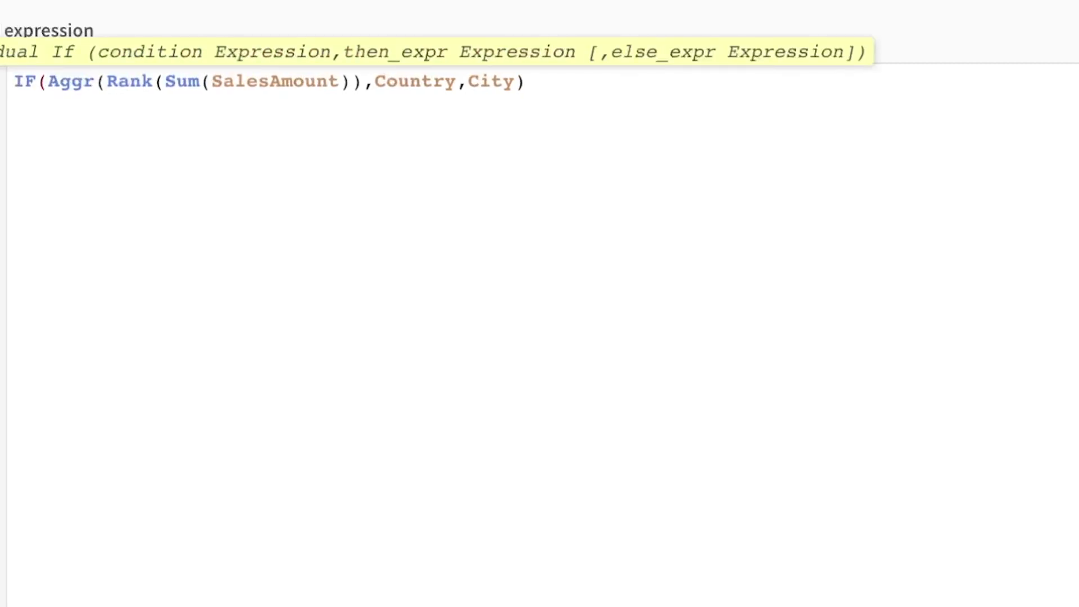
key("End")
type("= 1, ci")
key("Return")
type(")")
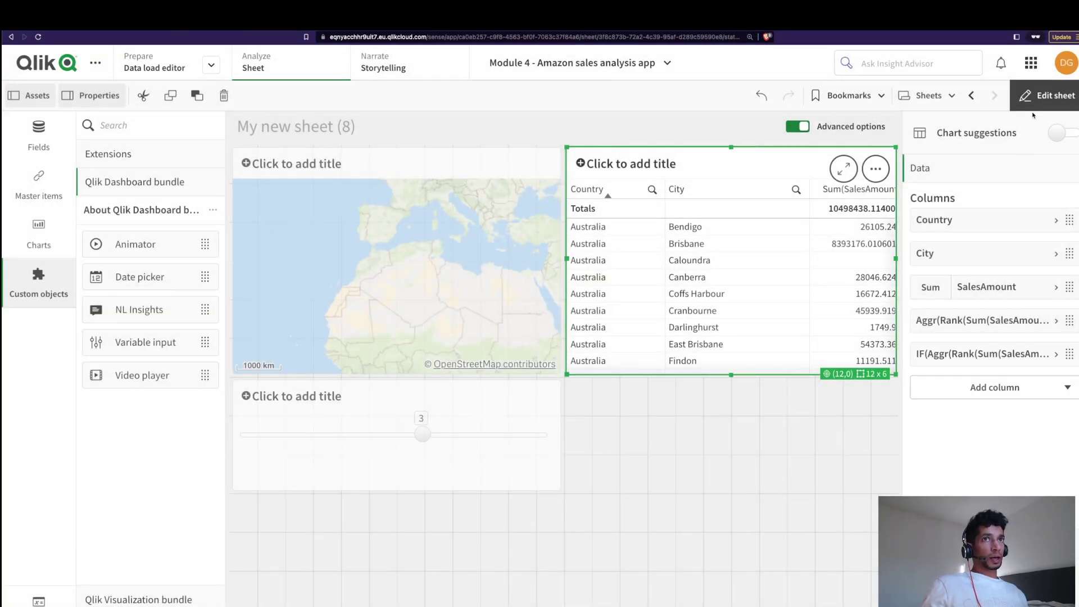
- Check the table in the sheet view, then return to editing and copy the IF measure's full expression
left_click(1043, 96)
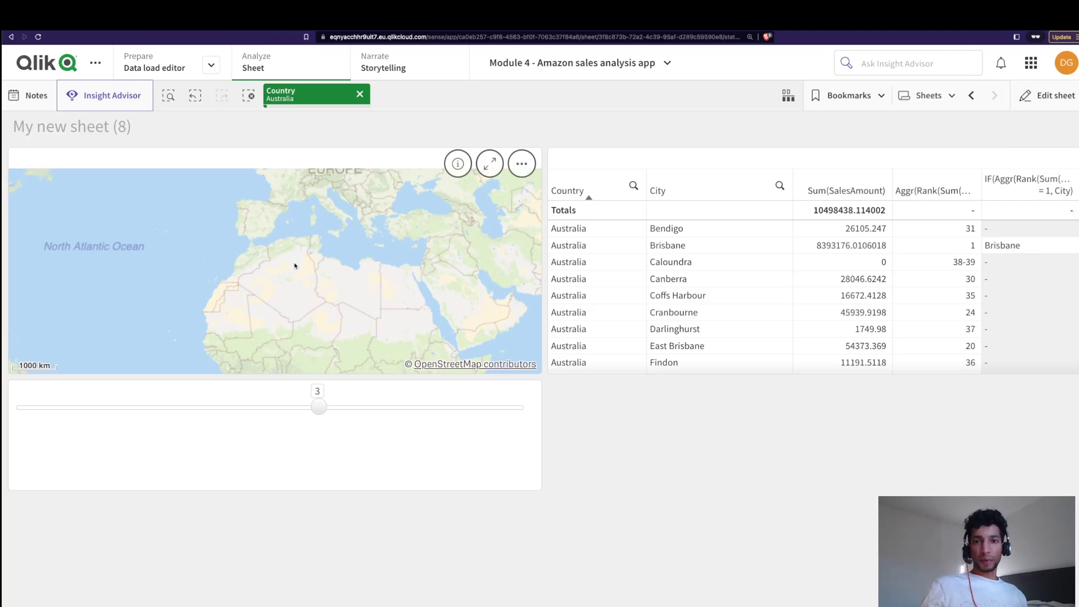
left_click(1019, 100)
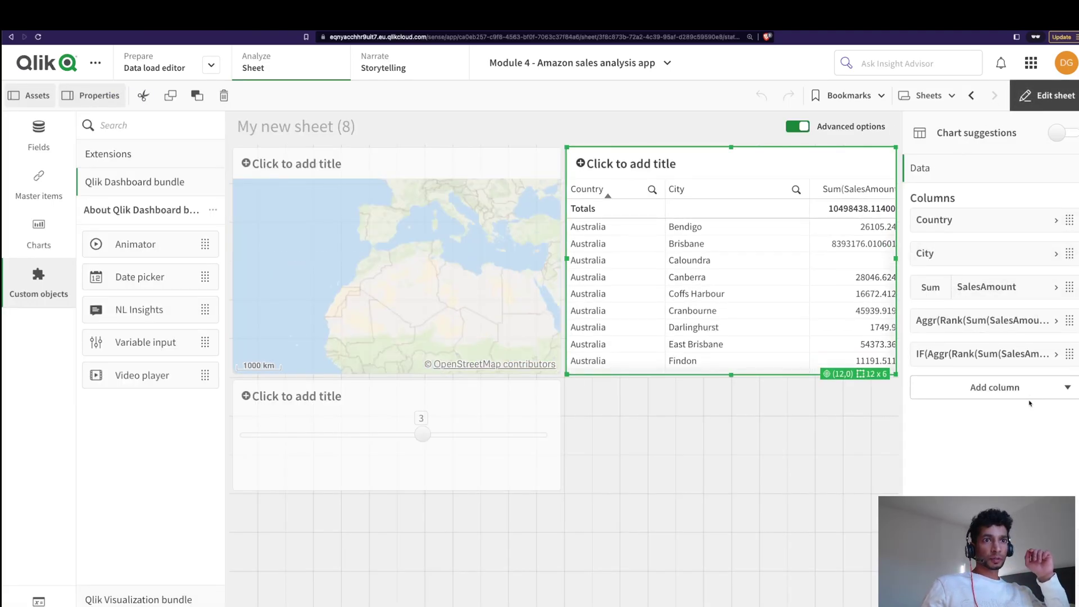
left_click(981, 354)
triple_click(1002, 399)
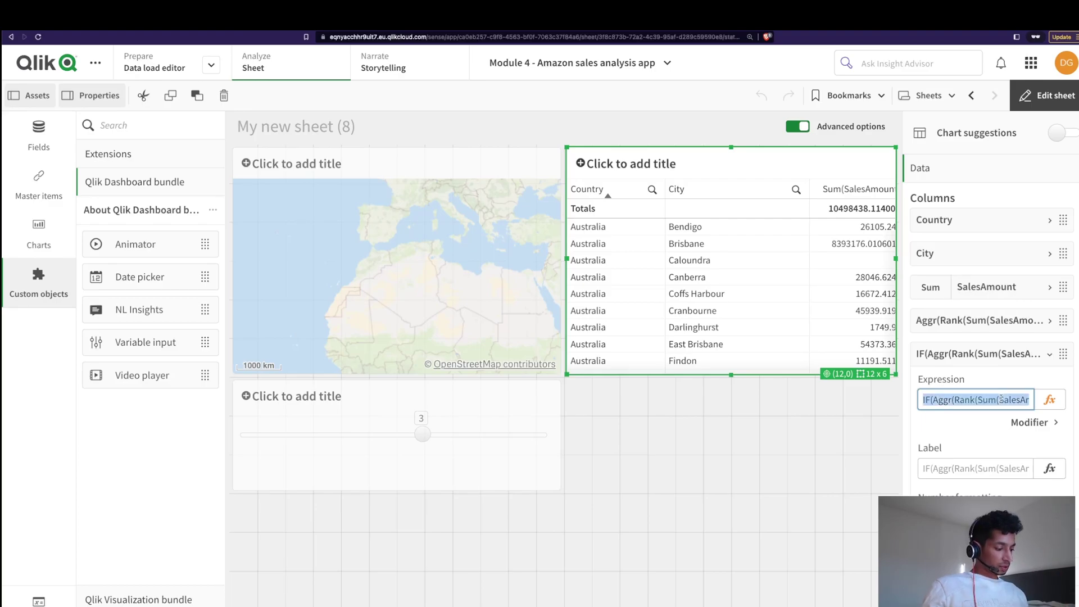
left_click(1046, 354)
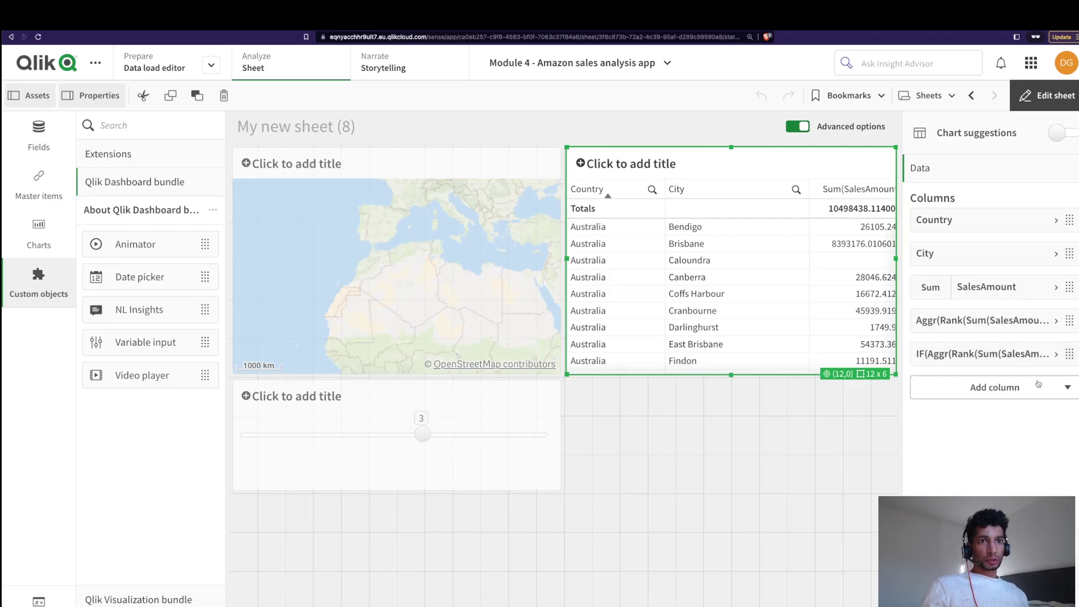
- Add another measure to the table and paste in IF(Aggr(Rank(Sum(SalesAmount)),Country,City) = 1, City)
left_click(1039, 384)
left_click(964, 449)
left_click(1061, 167)
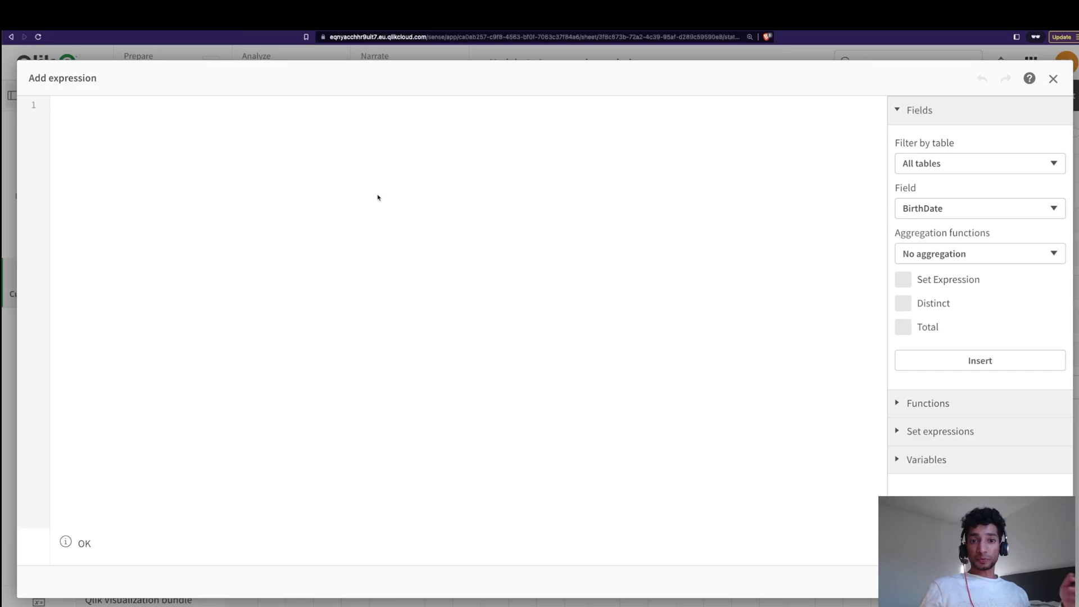
type("IF(Aggr(Rank(Sum(SalesAmount)),Country,City) = 1, City)")
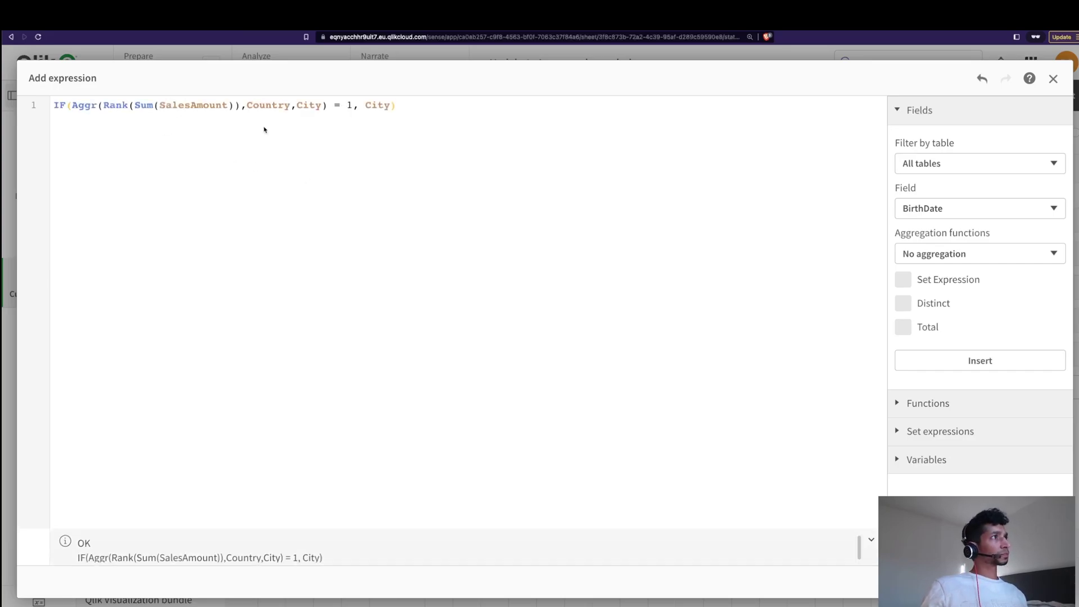
- In the pasted IF measure, replace the City result with sum(SalesAmount)/sum(SalesAmount)
double_click(378, 105)
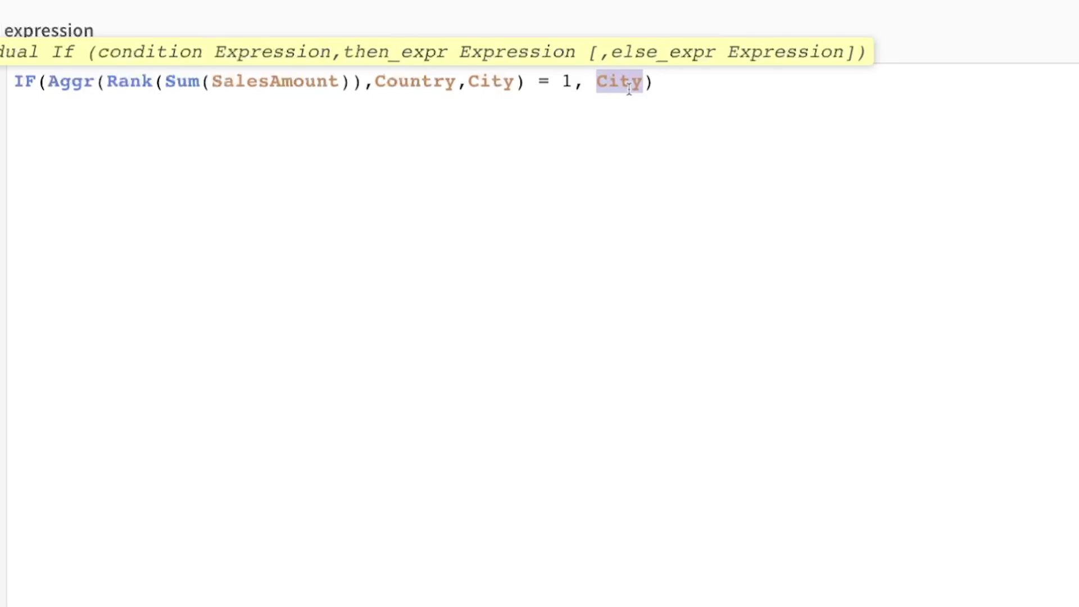
type("sum")
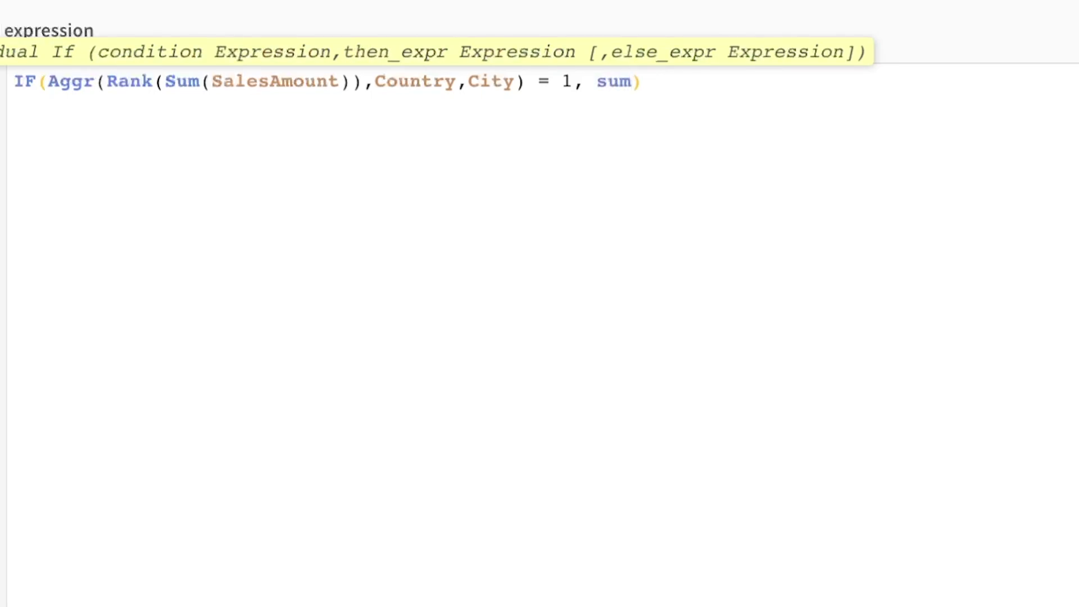
type("(sa")
key("Down")
key("Return")
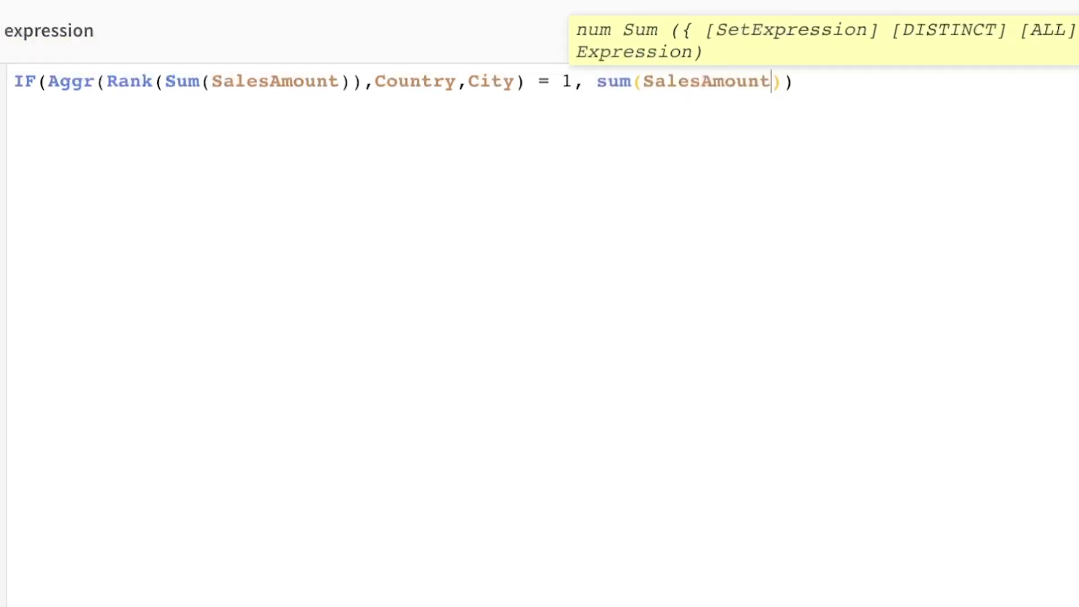
type(")/")
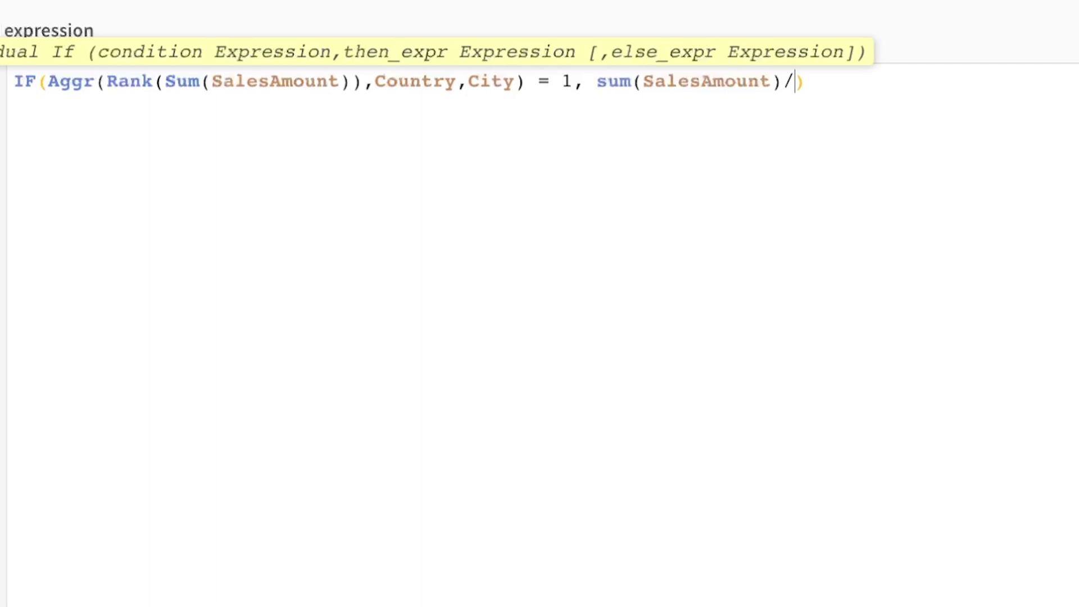
type("sum(sa")
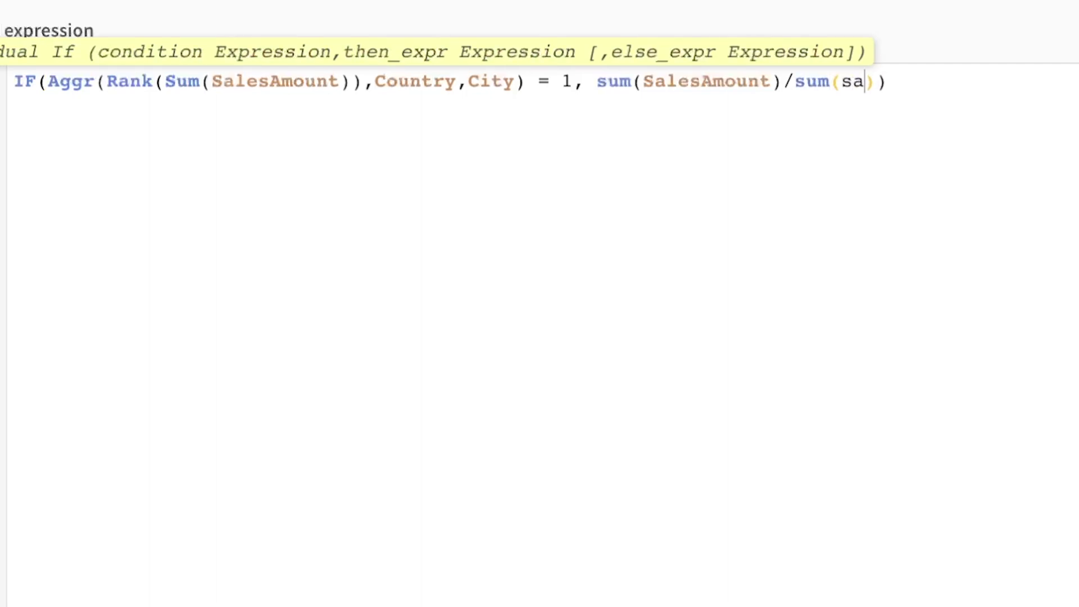
key("Down")
key("Return")
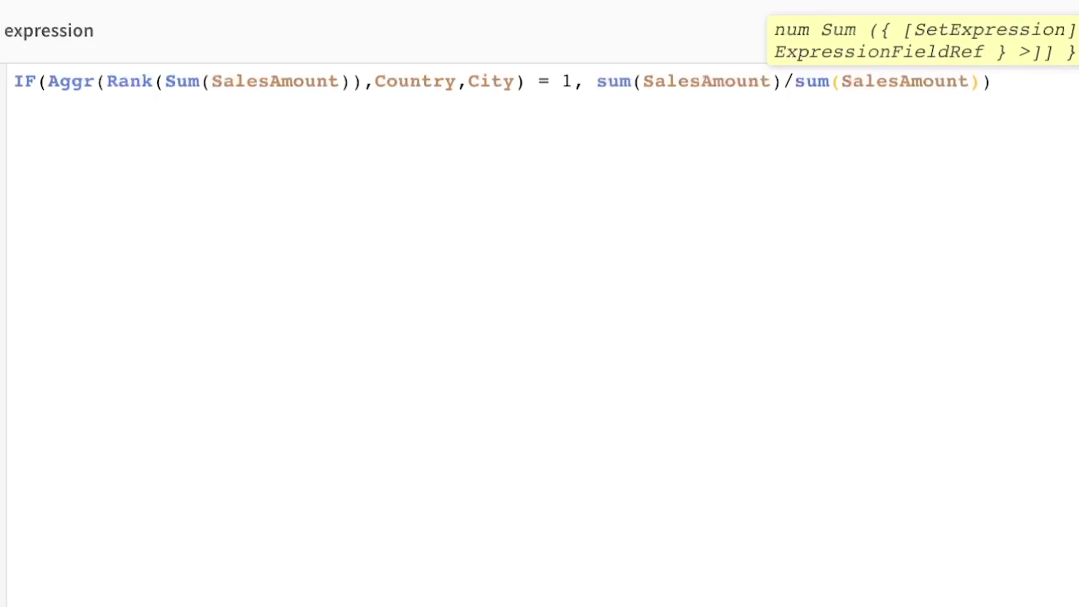
- Qualify the divisor sum with Total<Country> so it totals SalesAmount per country, and apply the measure to the table
left_click(842, 82)
type("Total")
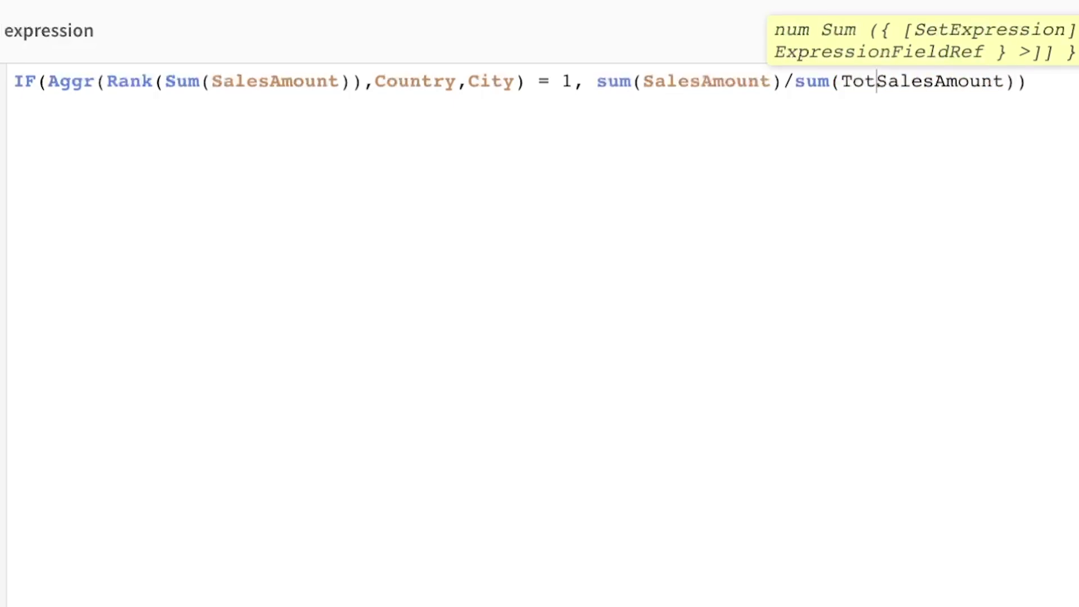
key("Left")
type("< C")
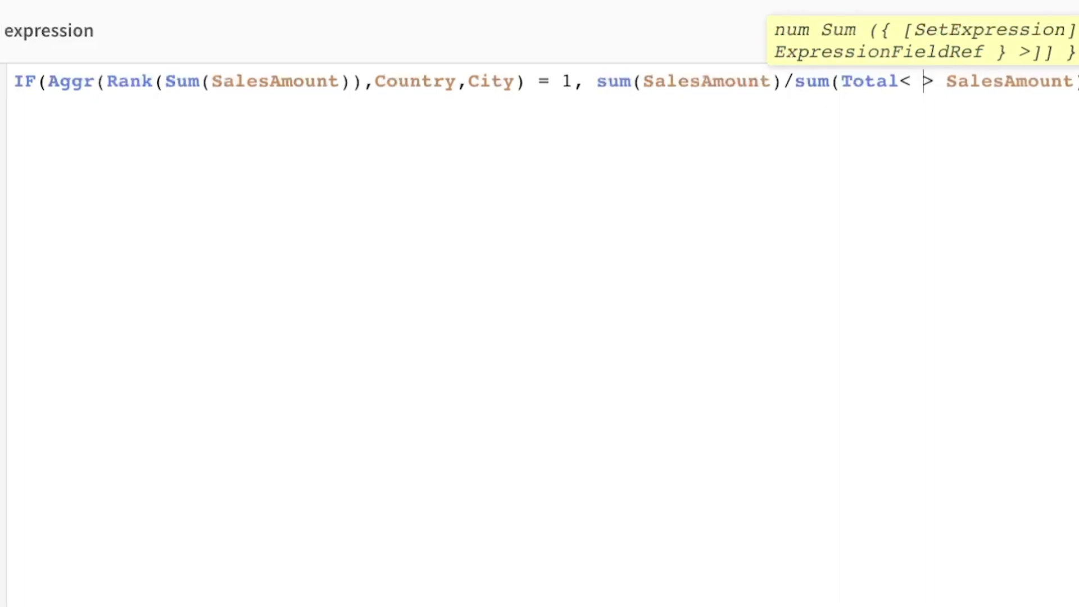
type("ountry")
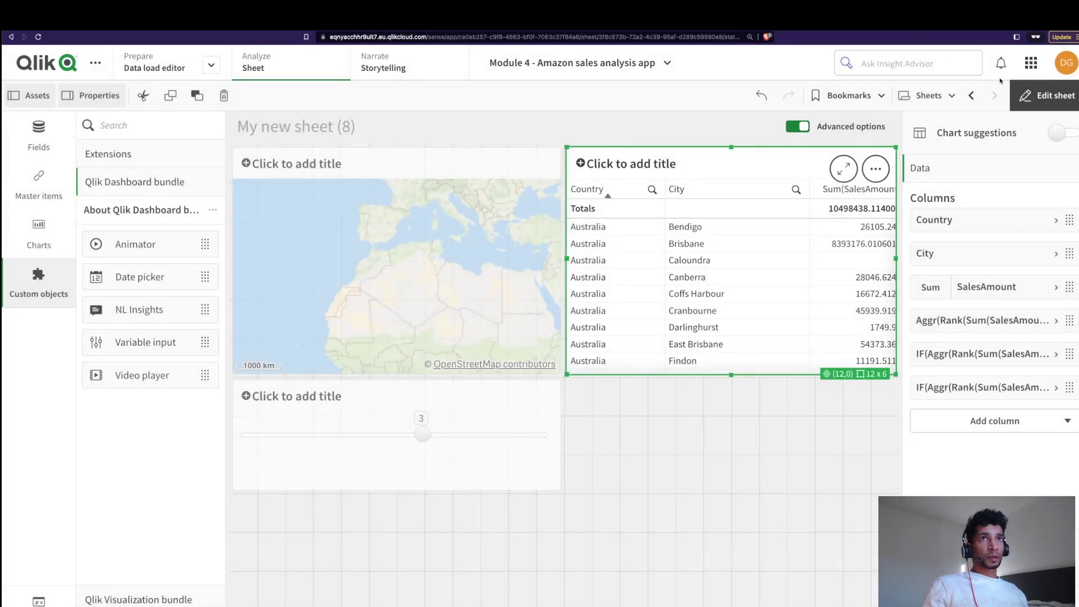
- Leave edit mode to view the table's new share measure and clear the Australia selection
left_click(1038, 95)
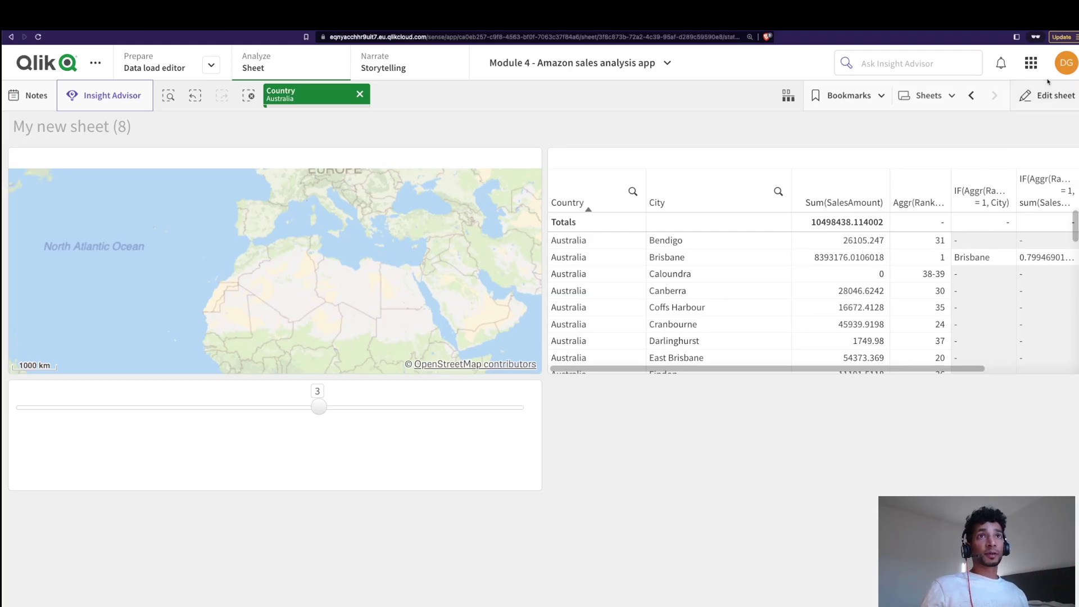
key("ctrl+shift+d")
mouse_move(1001, 250)
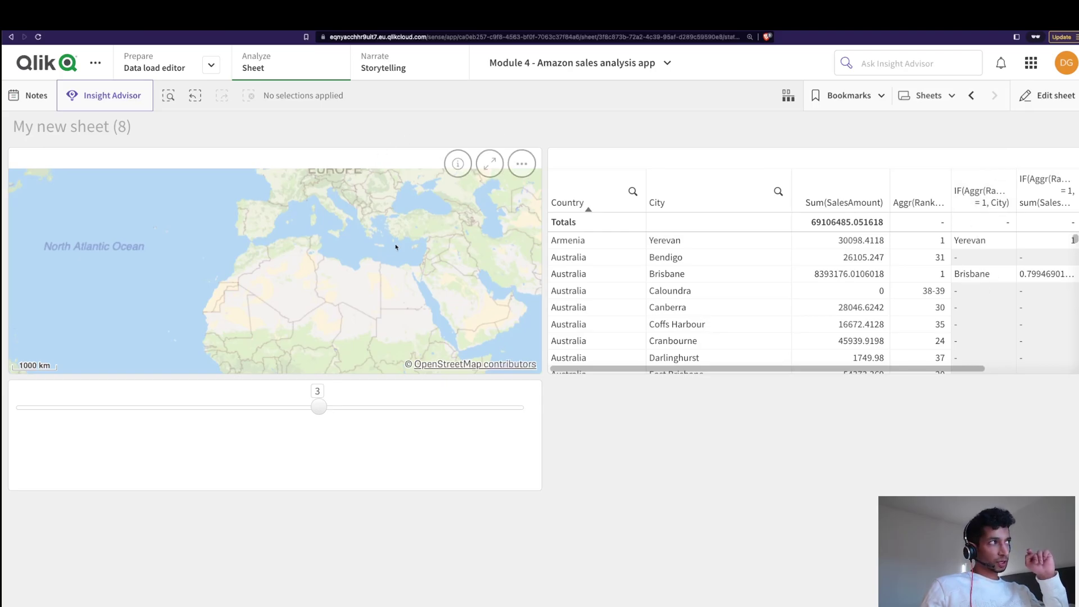
- Open the map for editing and add a point layer to it
double_click(459, 231)
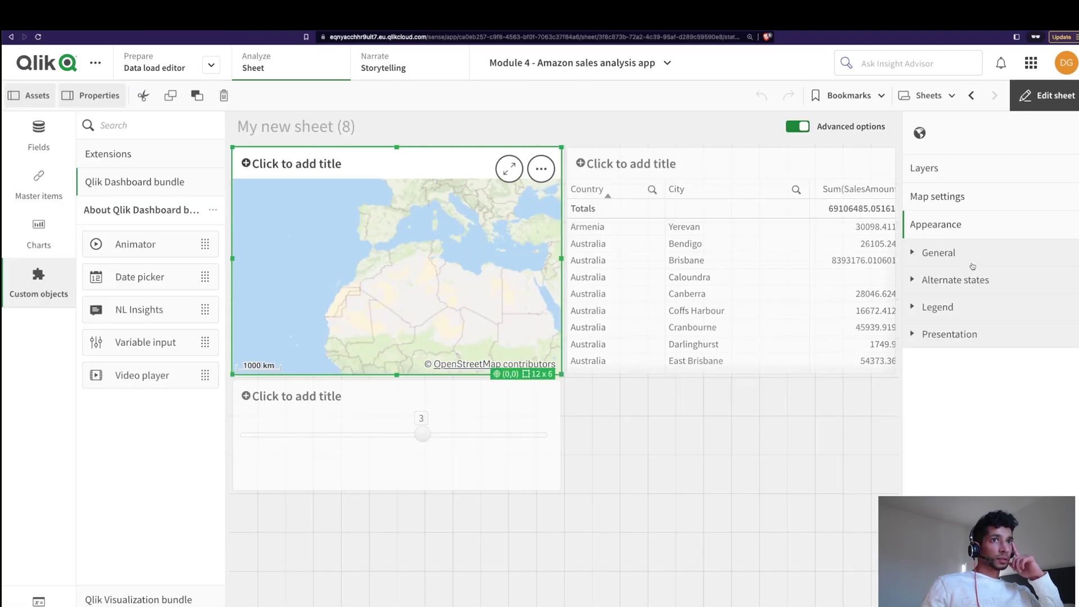
left_click(934, 169)
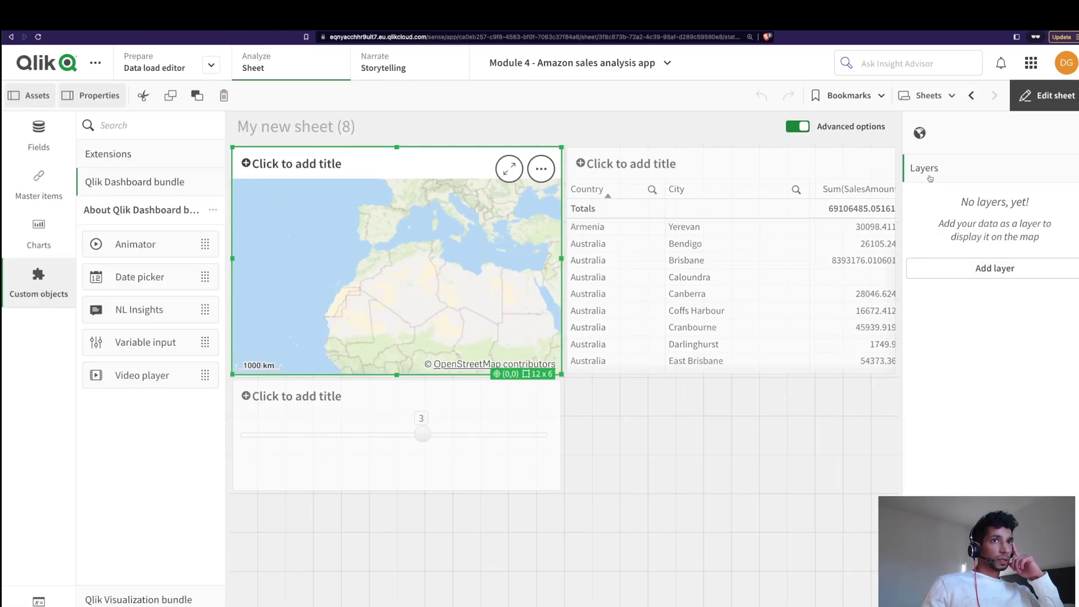
left_click(1001, 275)
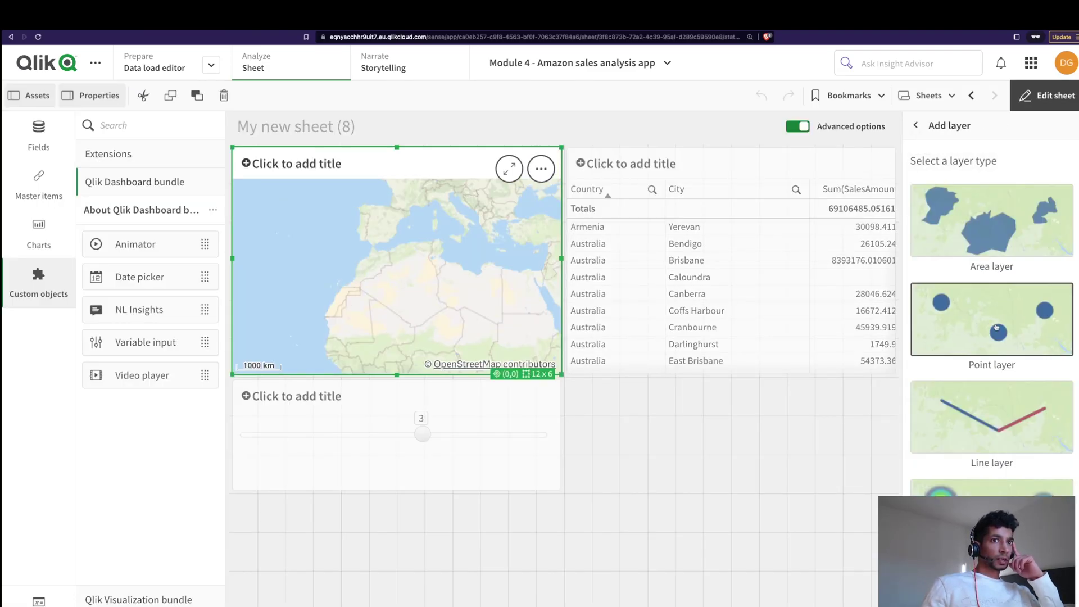
left_click(997, 327)
- Add City as an expression dimension of the point layer and check the map in the sheet view
left_click(976, 264)
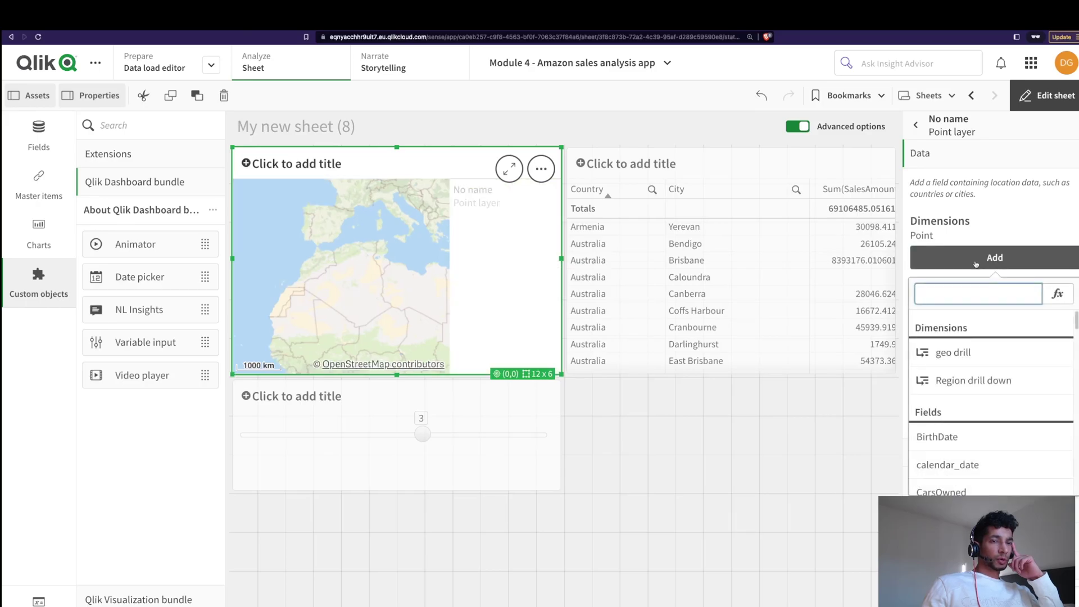
left_click(1057, 294)
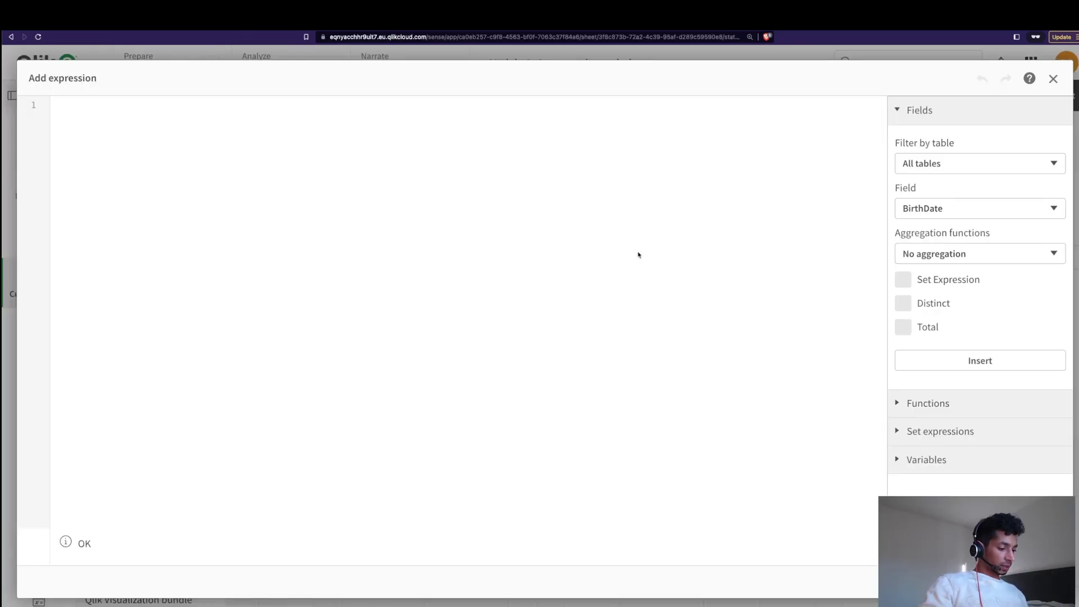
type("ci")
key("Return")
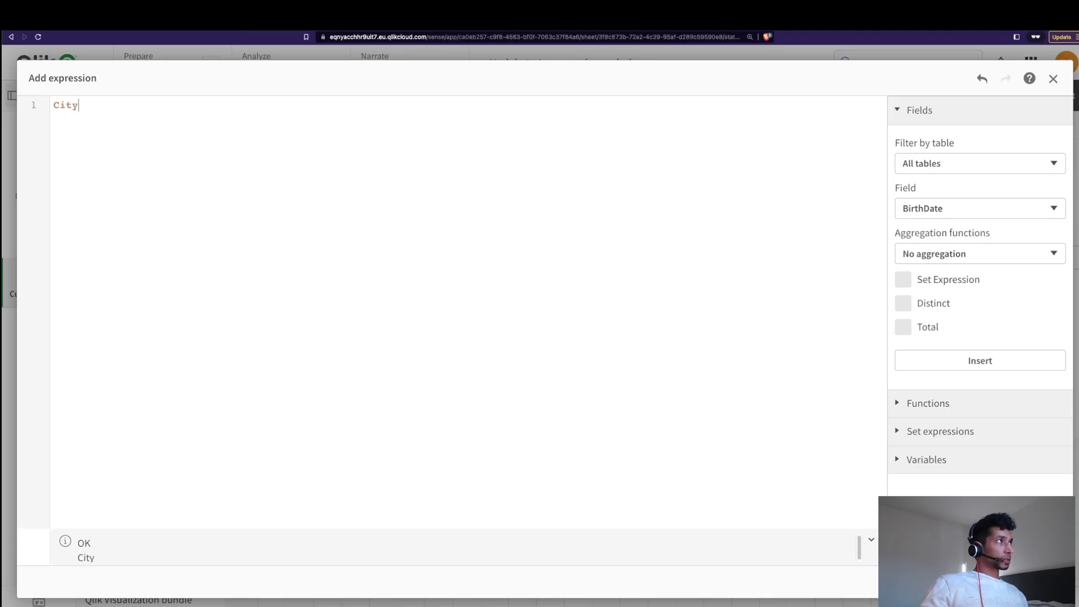
left_click(1040, 582)
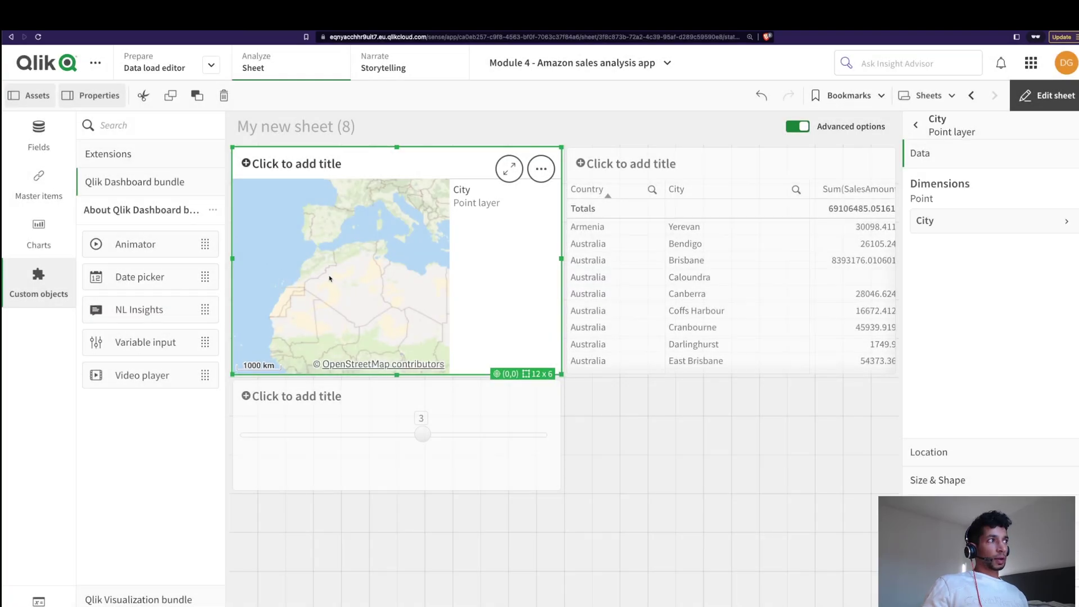
left_click(1045, 96)
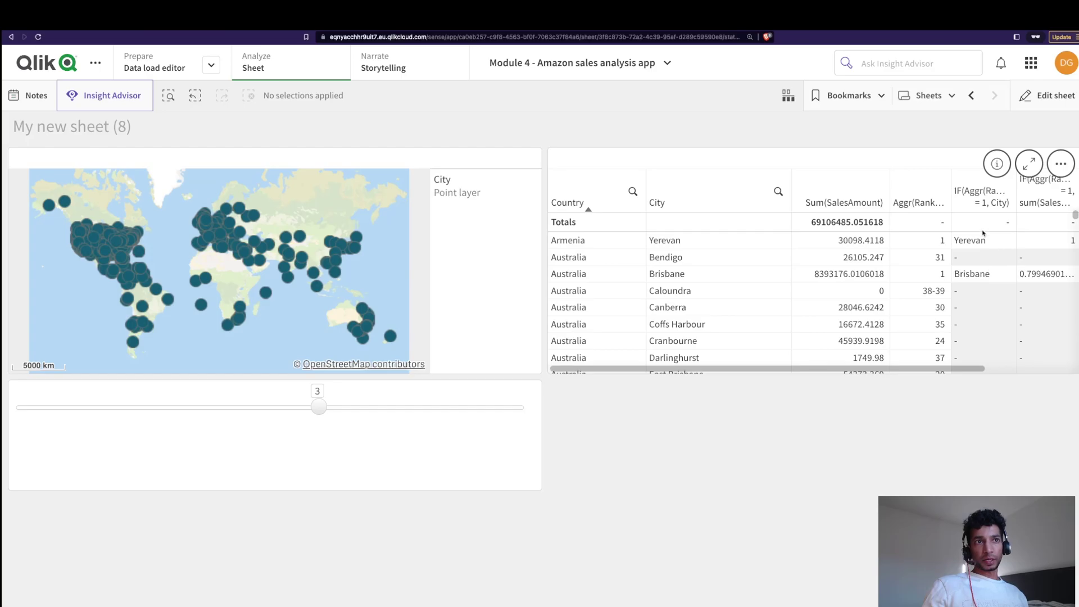
- Return to editing and replace the point layer's City dimension expression with =sum(SalesAmount)
left_click(1047, 95)
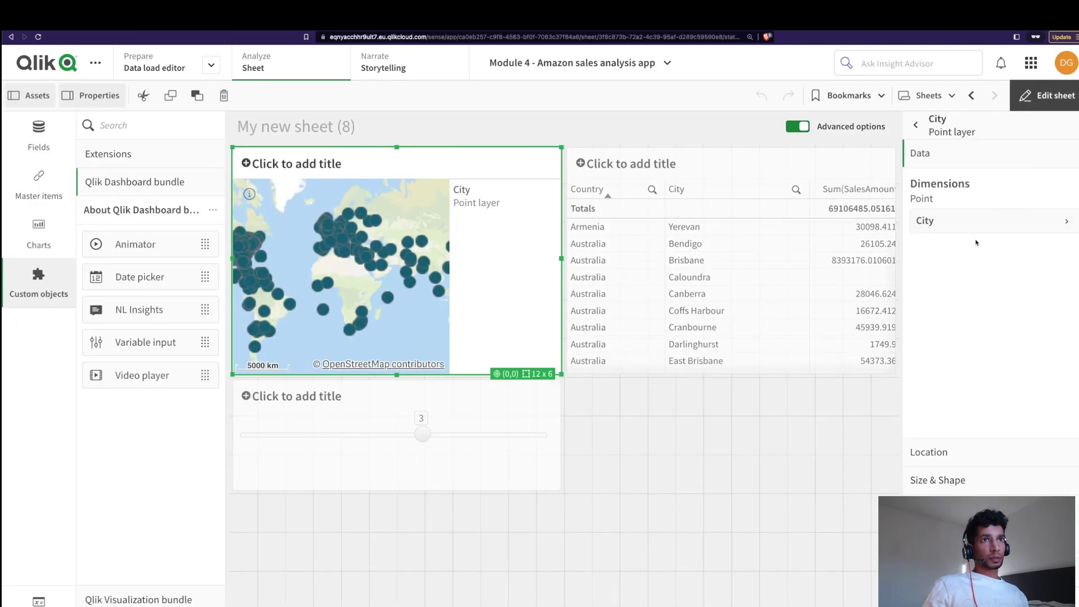
left_click(1040, 221)
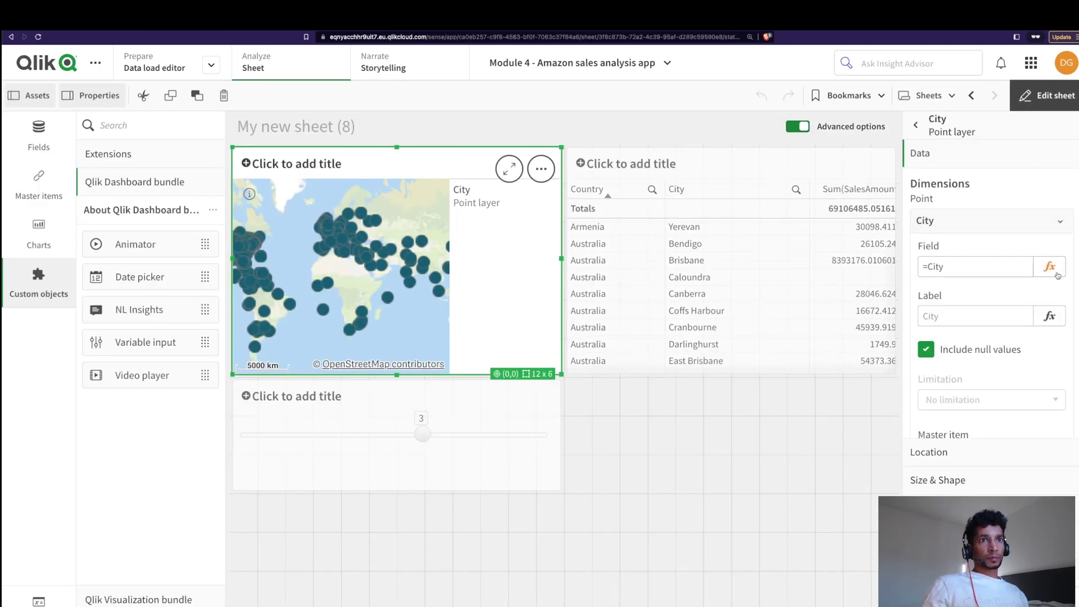
left_click(1057, 274)
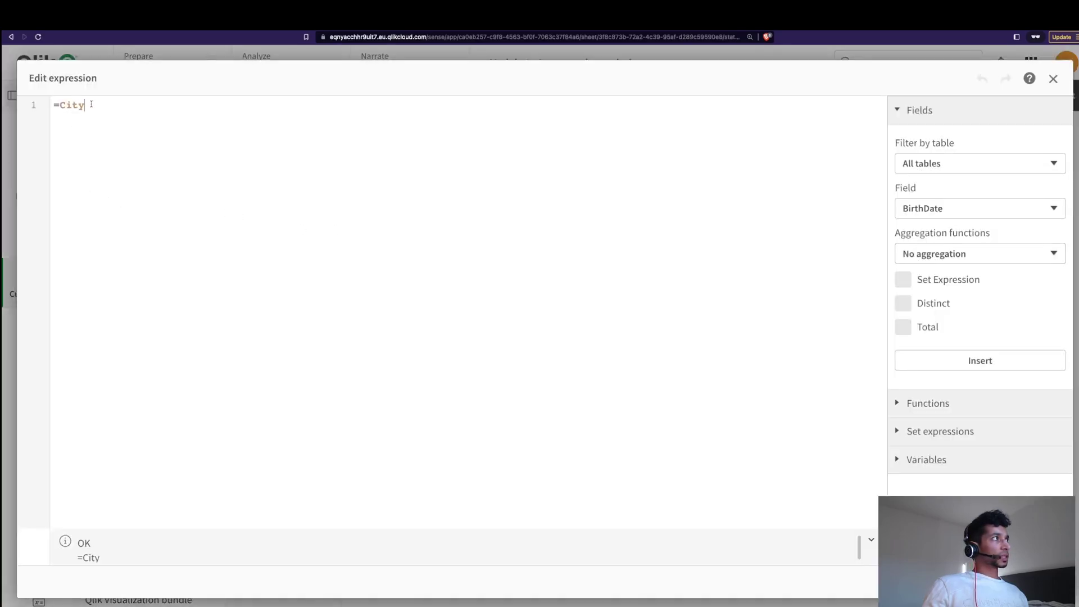
left_click_drag(91, 104, 62, 106)
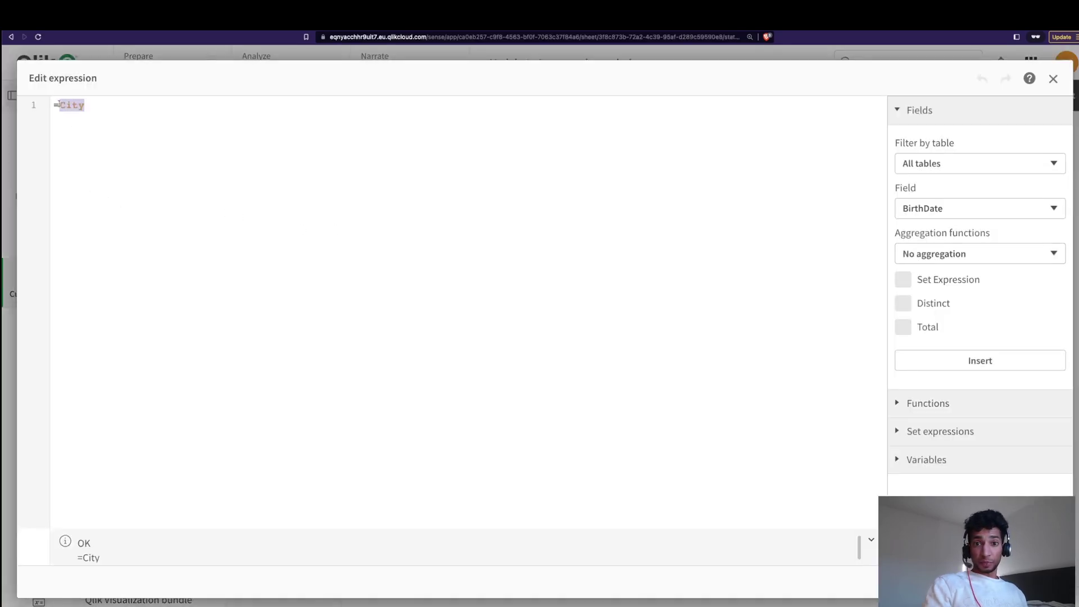
type("sum(")
key("Left")
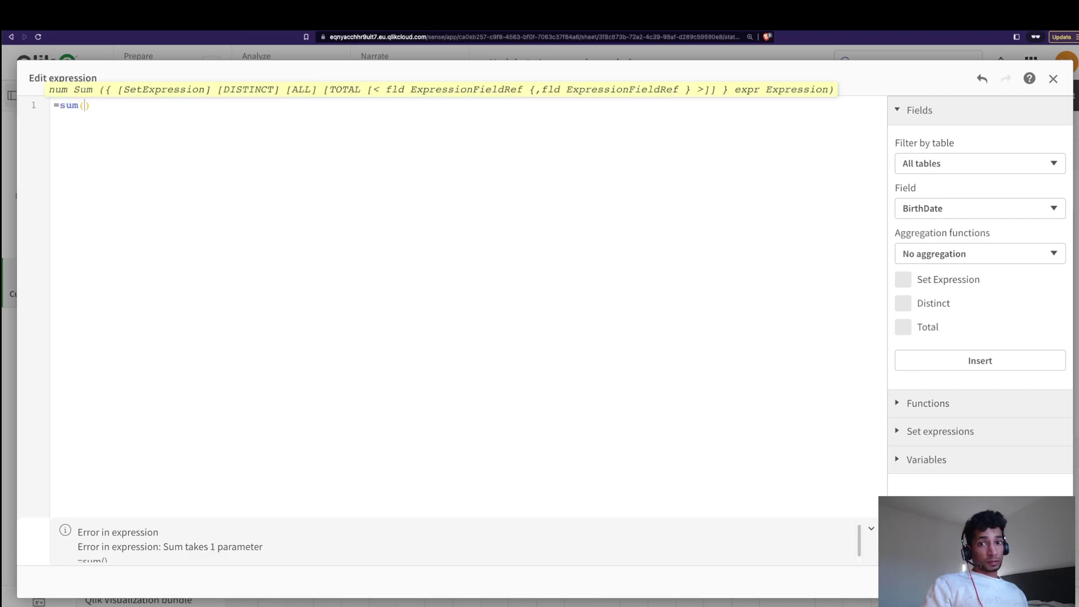
type("sum(Sal")
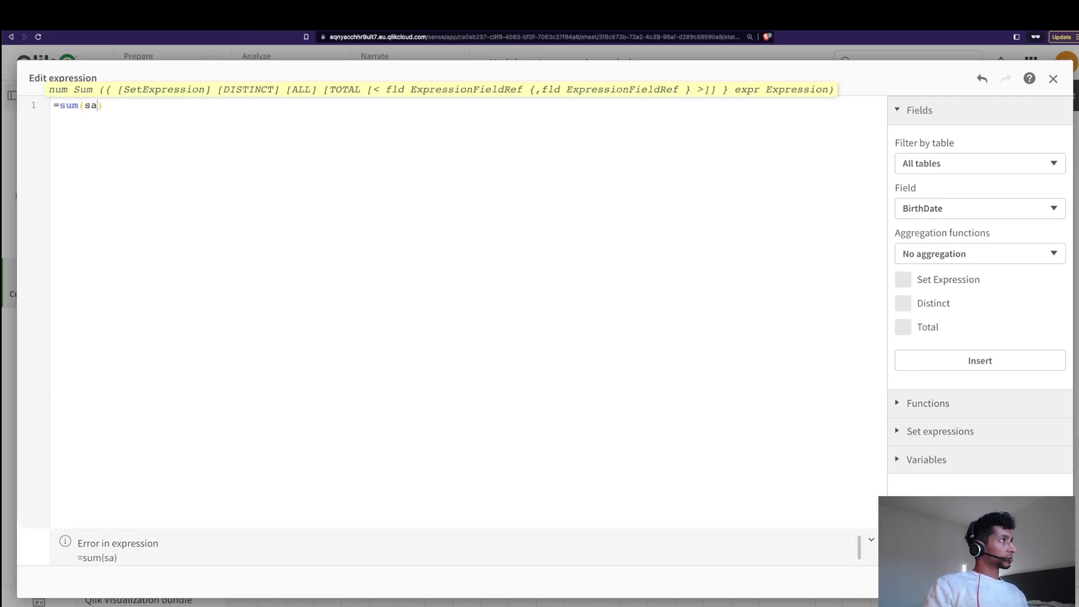
key("Return")
- Wrap the sum in the point layer's dimension expression in Rank: =Rank(sum(SalesAmount))
left_click(60, 105)
type("Rank(")
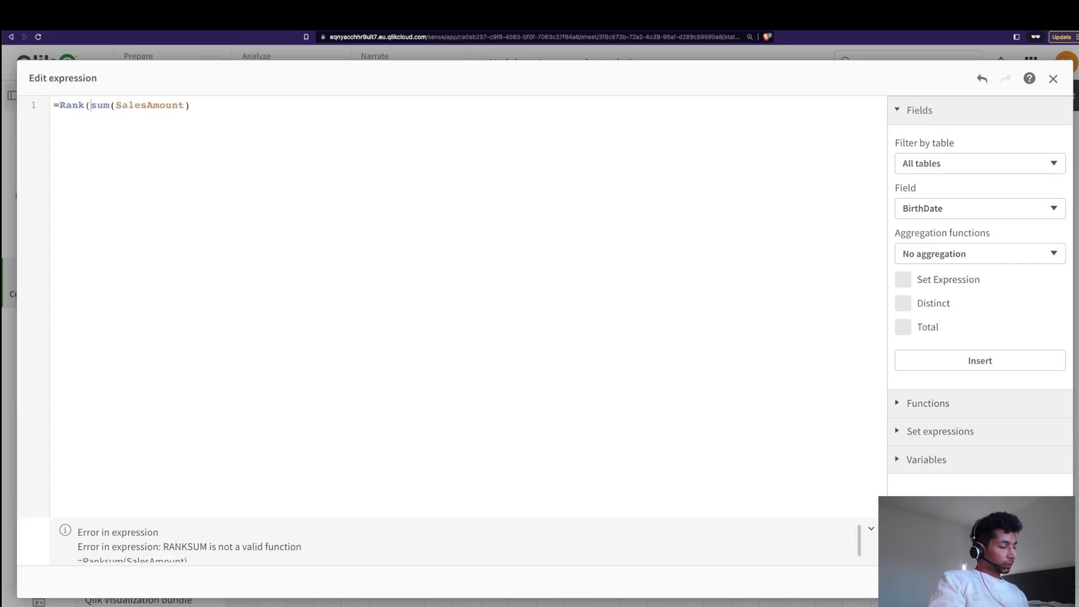
left_click(189, 105)
type(")")
- Aggregate the rank in the dimension expression by country and city: =AGGR(Rank(sum(SalesAmount)),Country,City)
left_click(60, 105)
type("AGGR")
type("(")
left_click(220, 105)
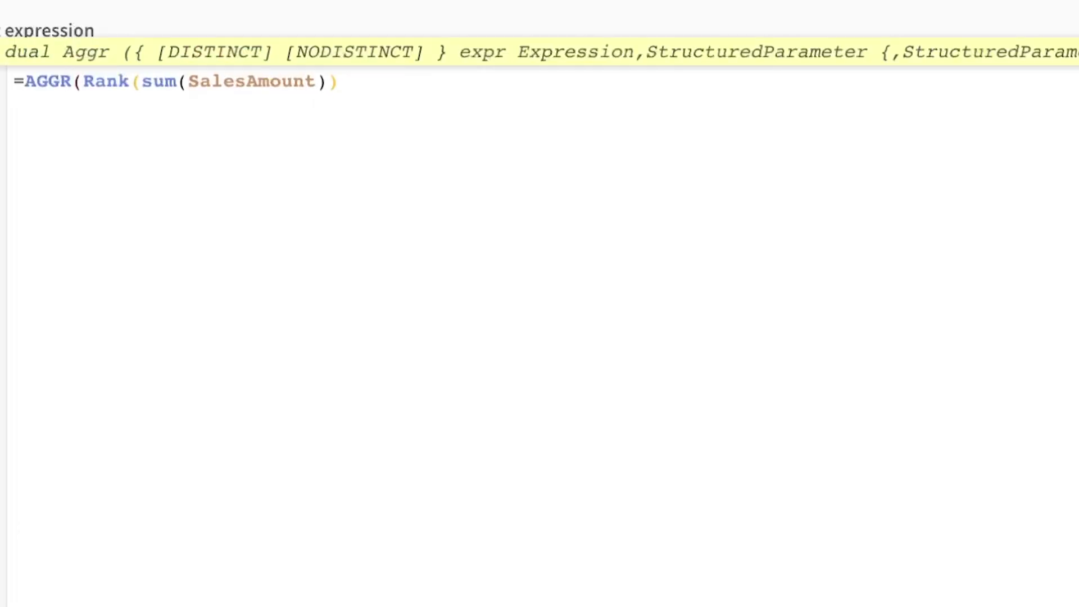
type(",cou")
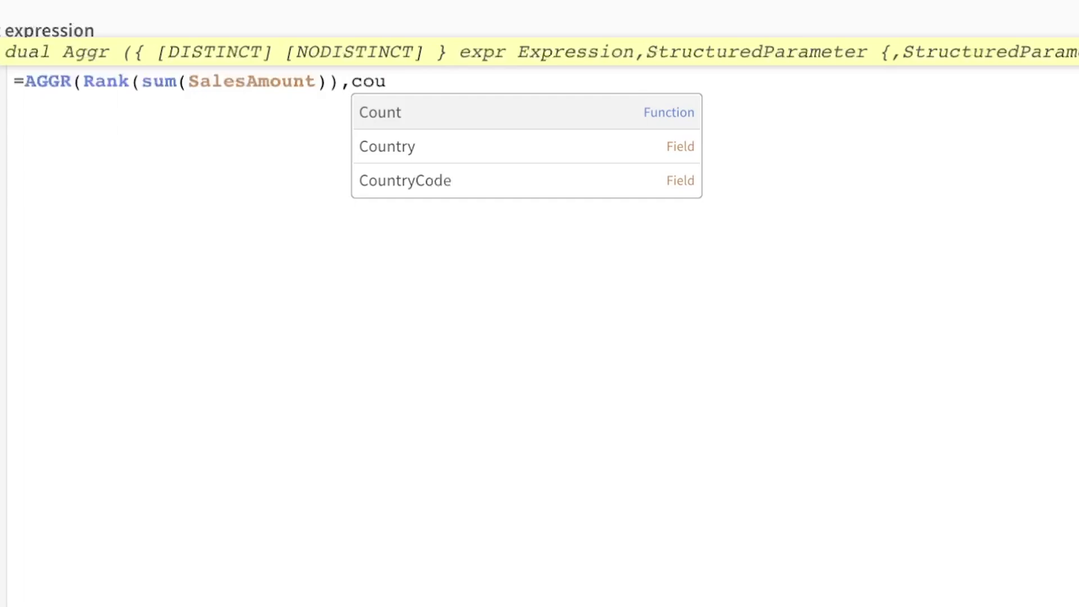
key("Down")
key("Return")
type(",City)")
- Turn the dimension expression into =IF(AGGR(Rank(sum(SalesAmount)),Country,City) = 1,City)
key("Home")
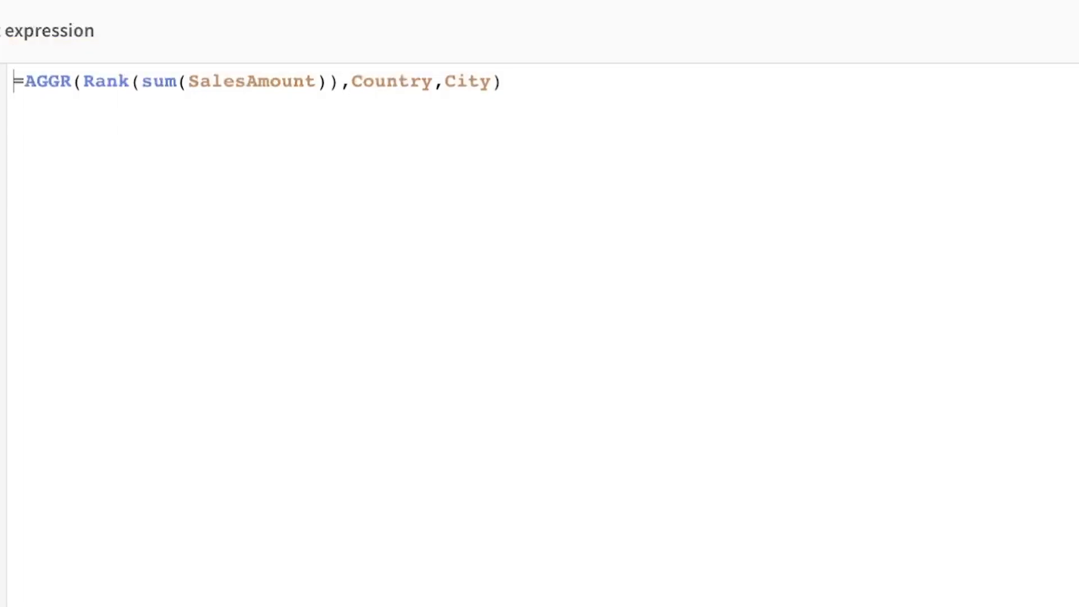
key("Right")
type("IF")
type("(")
key("End")
type(")")
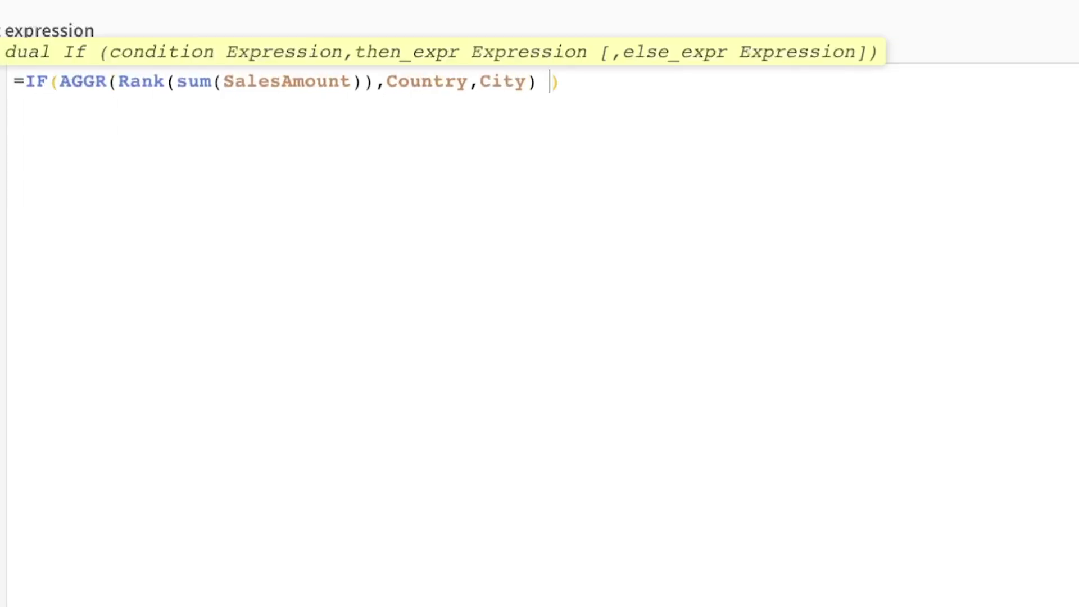
type("= 1,cit")
key("Return")
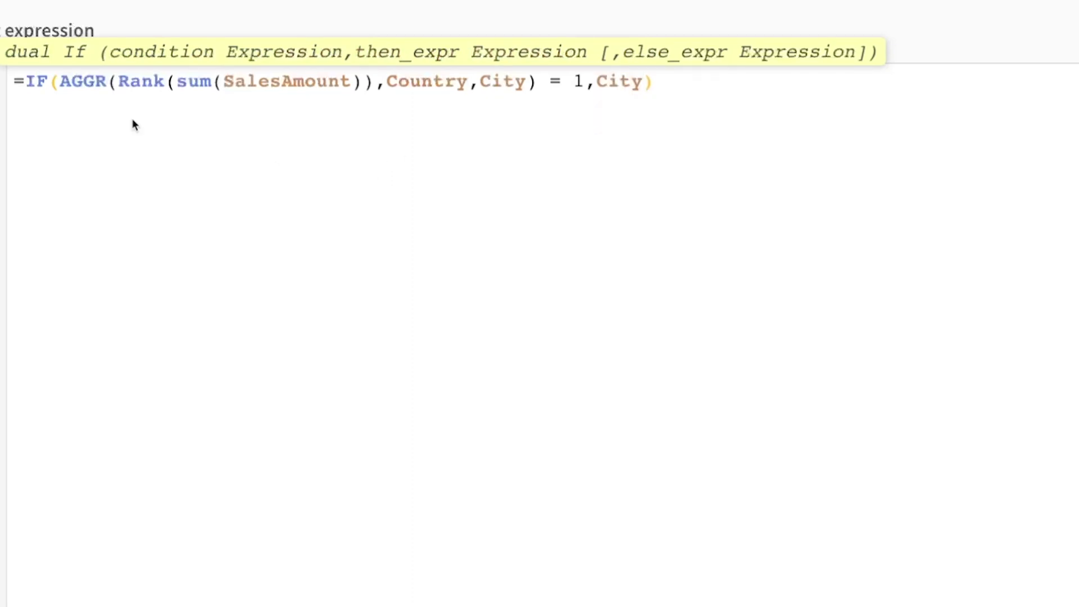
- Wrap the point layer's dimension expression in an outer aggregation, =AGGR(IF(AGGR(Rank(sum(SalesAmount)),Country,City) = 1,City),City), and apply it
left_click(30, 90)
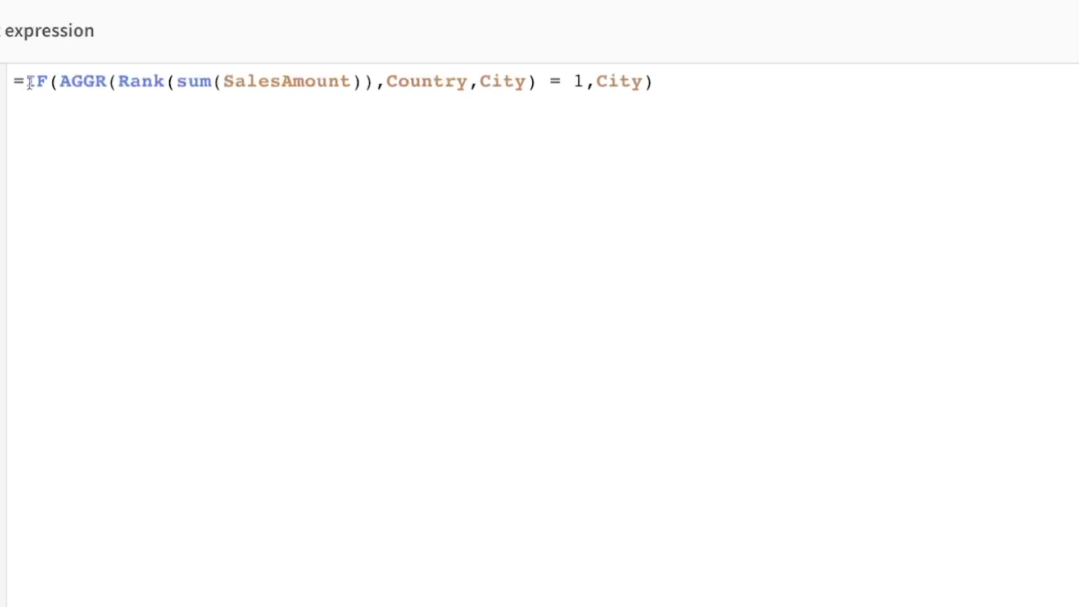
type("AGGR(")
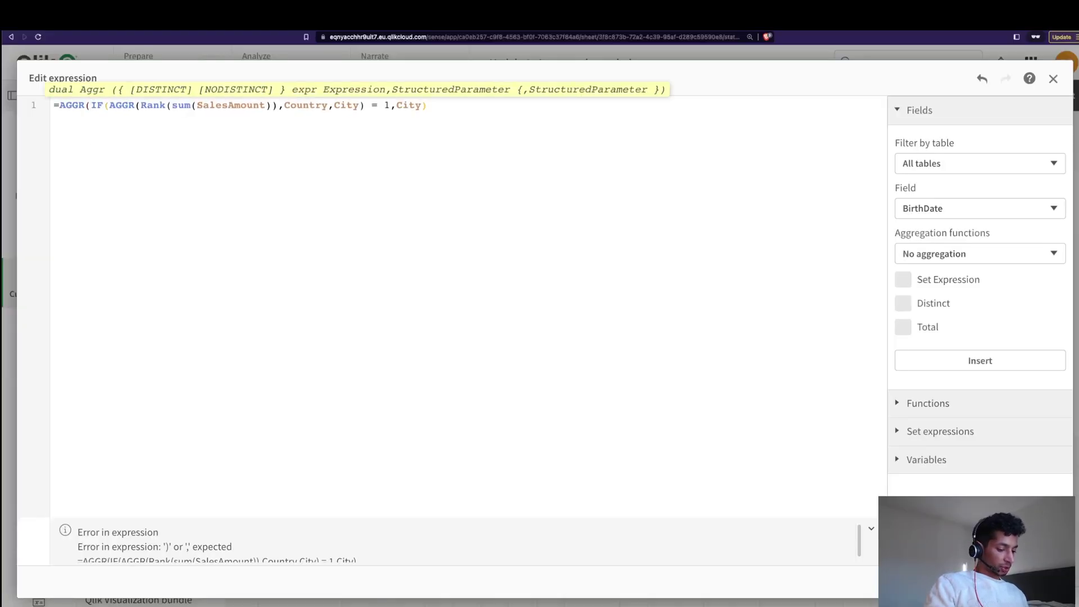
type("),city")
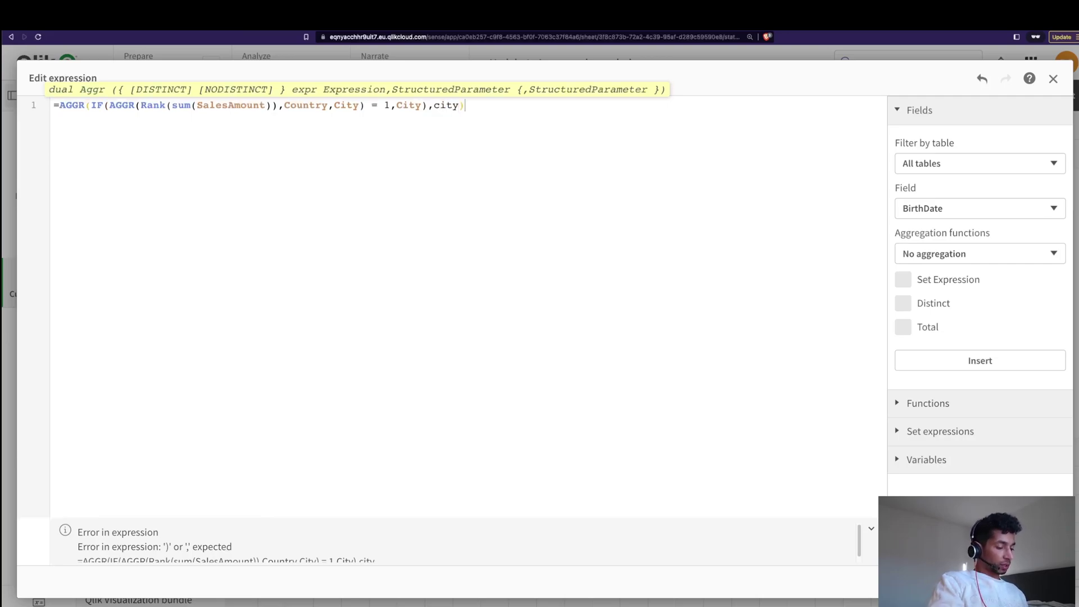
type(")")
double_click(448, 105)
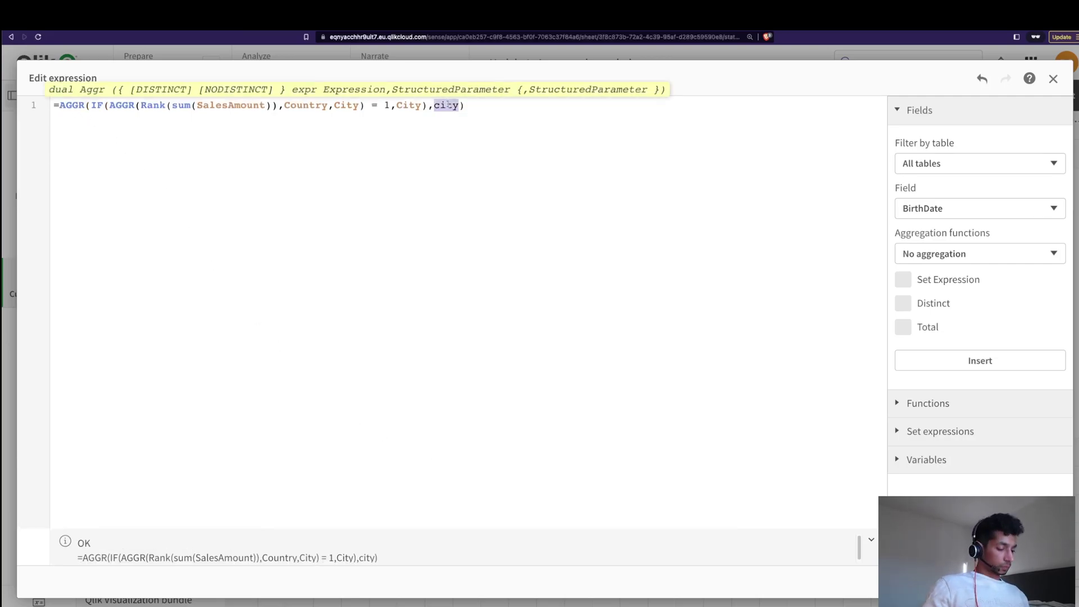
type("City")
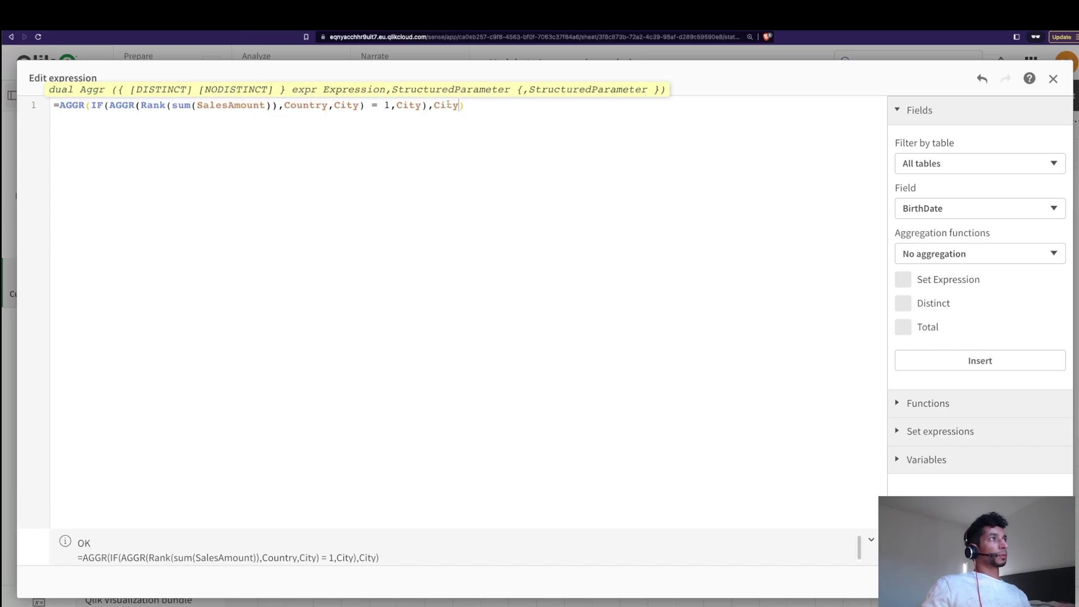
key("Right")
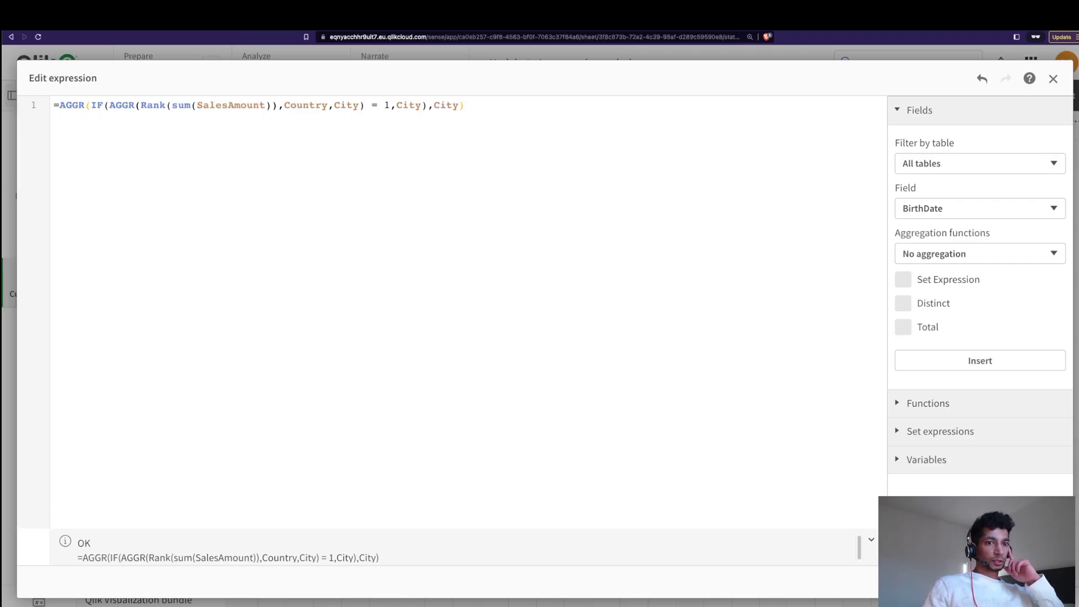
left_click(1040, 582)
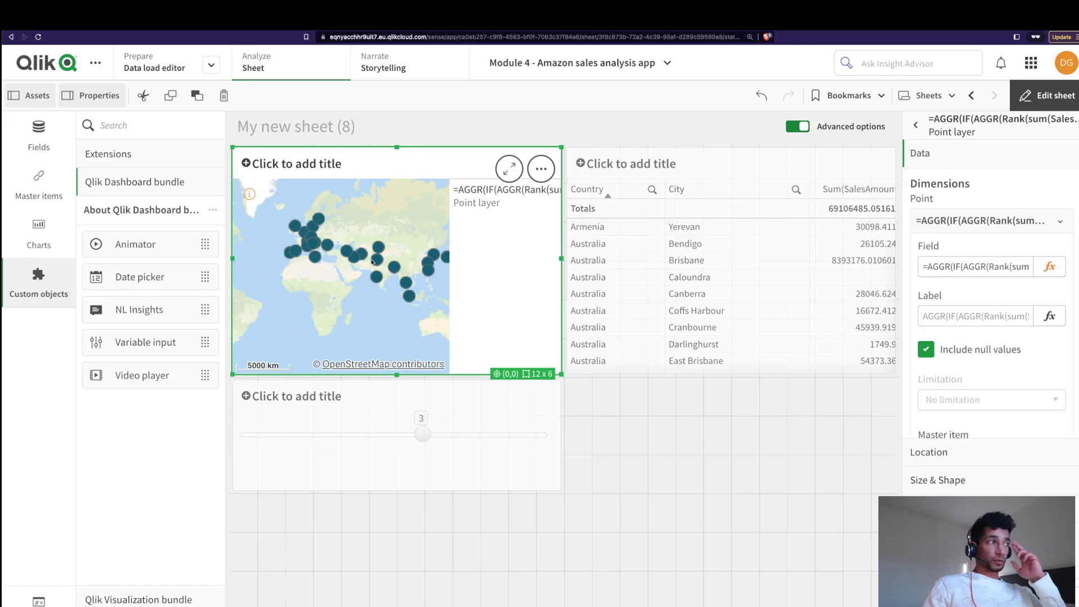
- Leave edit mode, examine Australia's city point on the map, and test the variable slider at 2 and 3
key("ctrl+e")
mouse_move(339, 325)
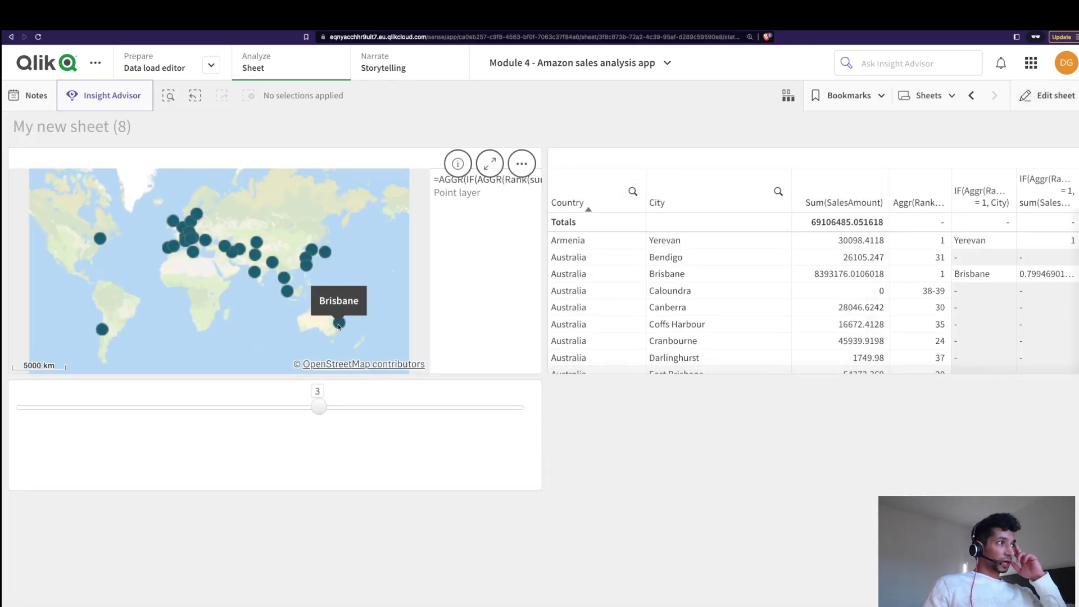
scroll(337, 325, "up", 3)
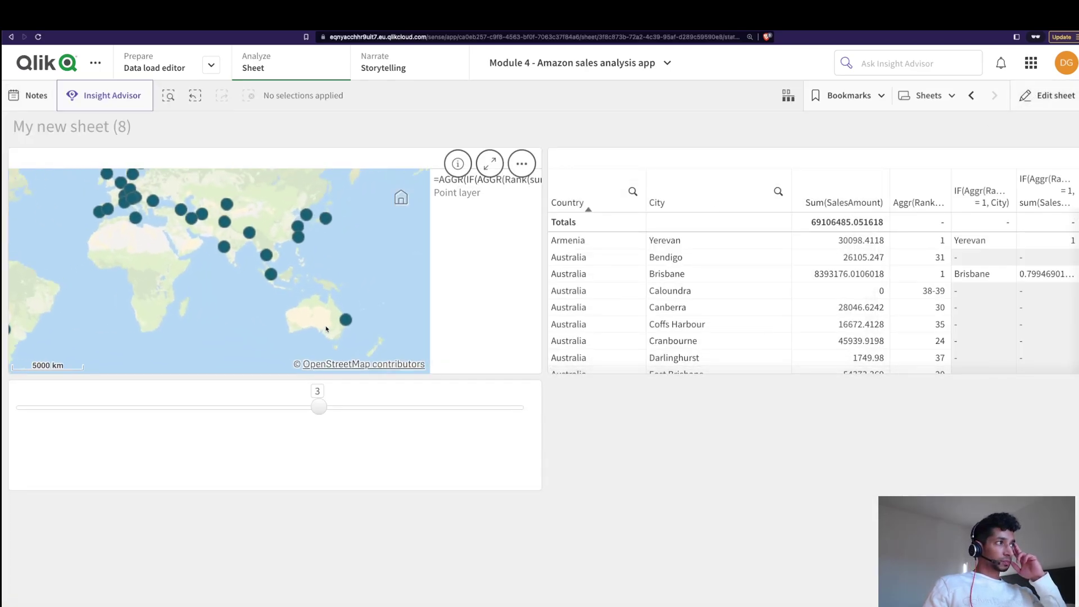
scroll(335, 325, "up", 2)
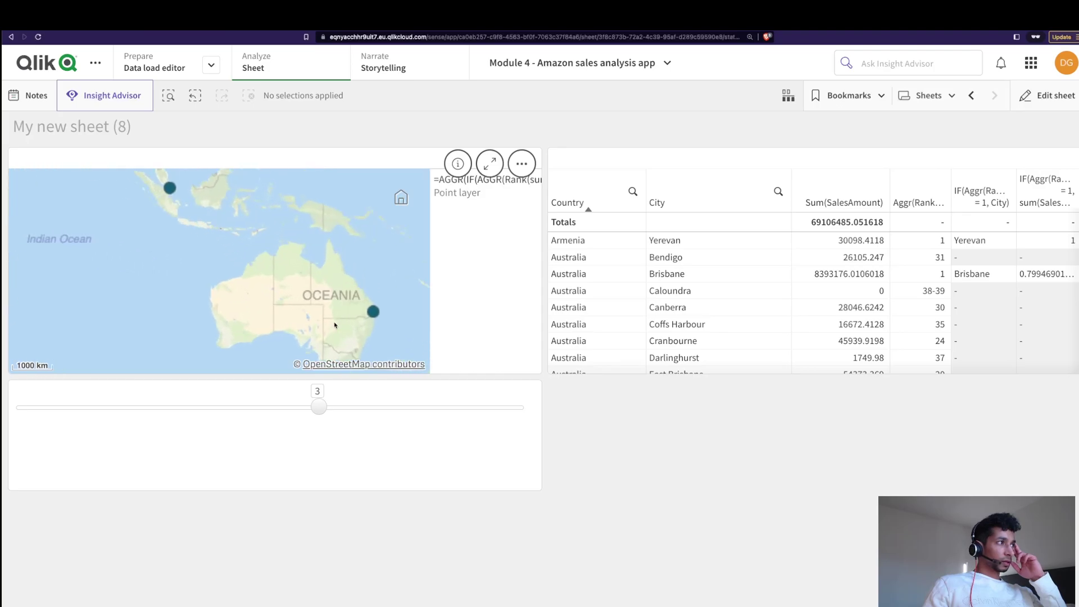
left_click_drag(335, 327, 340, 316)
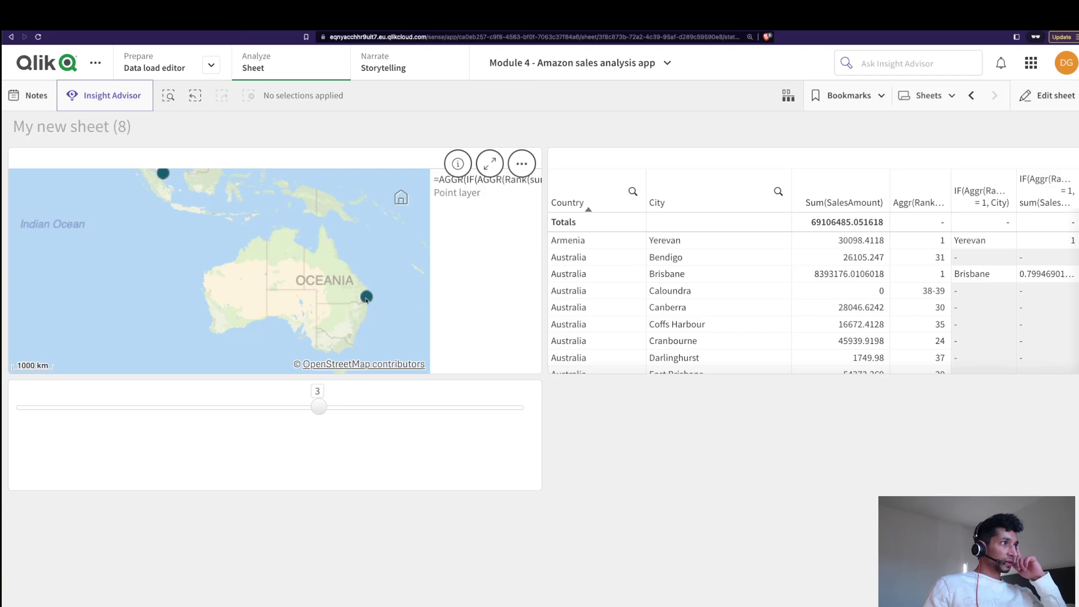
mouse_move(365, 299)
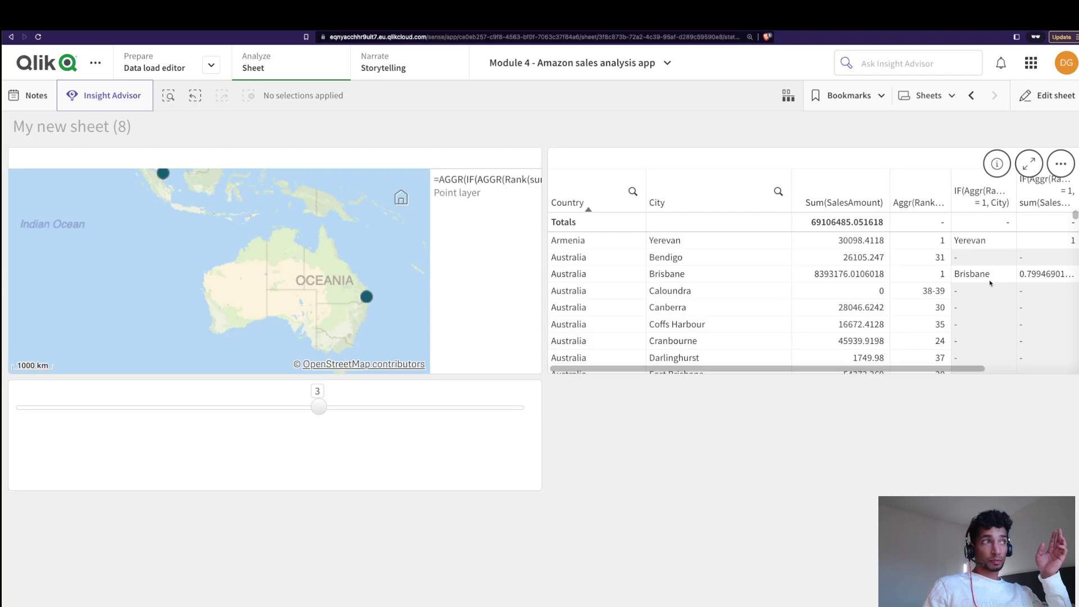
left_click(298, 408)
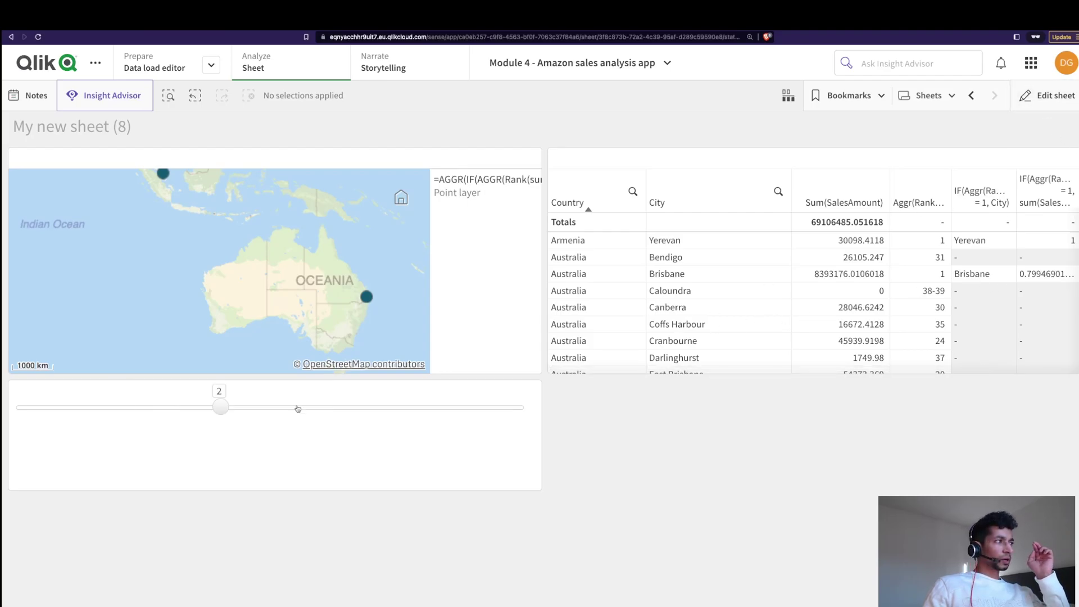
left_click_drag(298, 408, 325, 419)
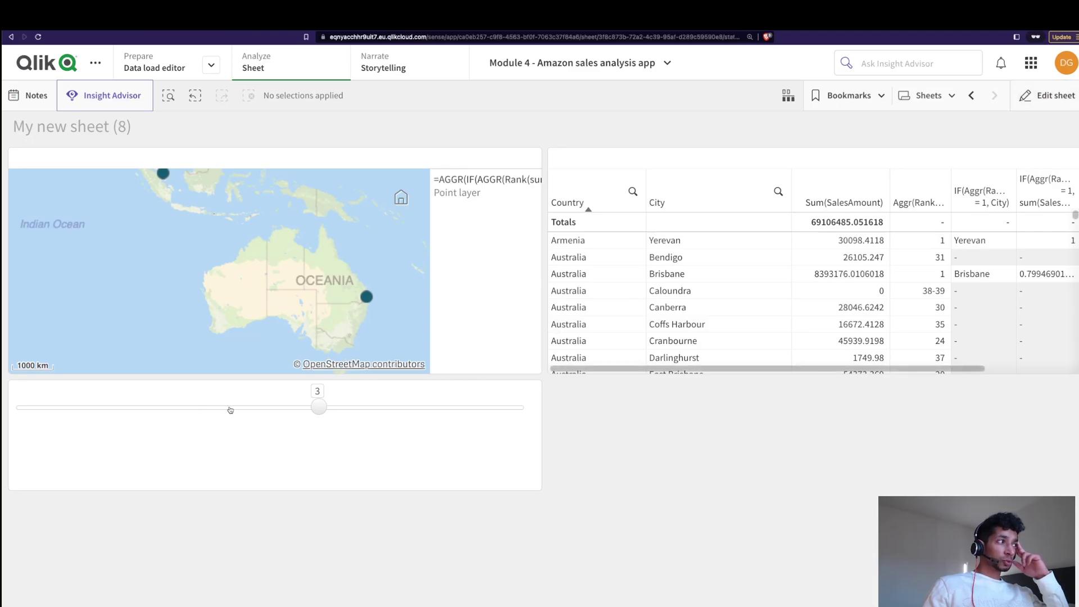
- Reopen the point layer's dimension expression for editing and replace its = 1 comparison with <=
double_click(397, 248)
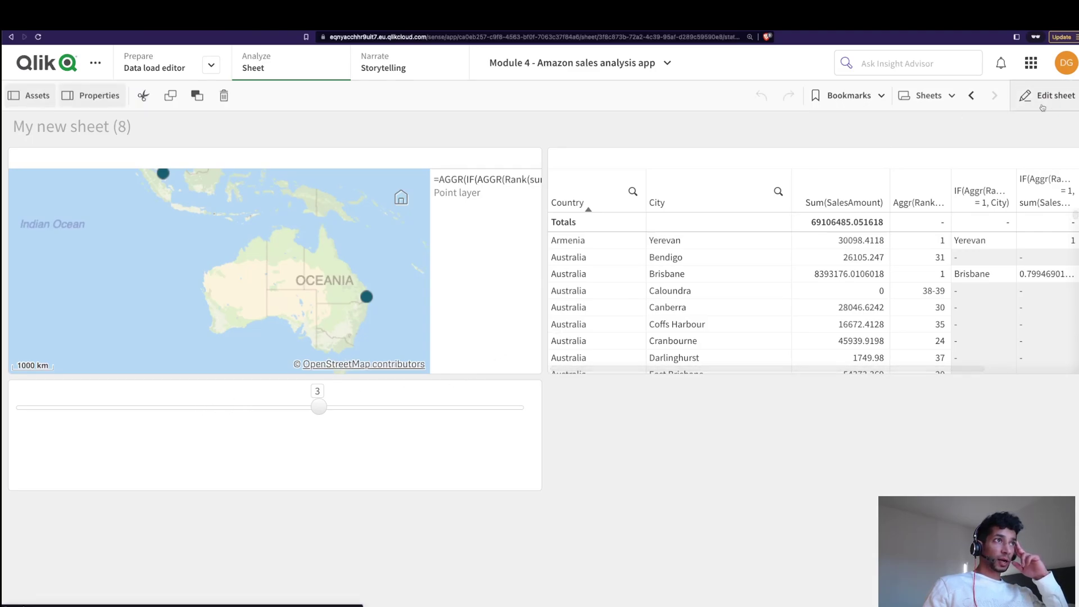
left_click(1049, 266)
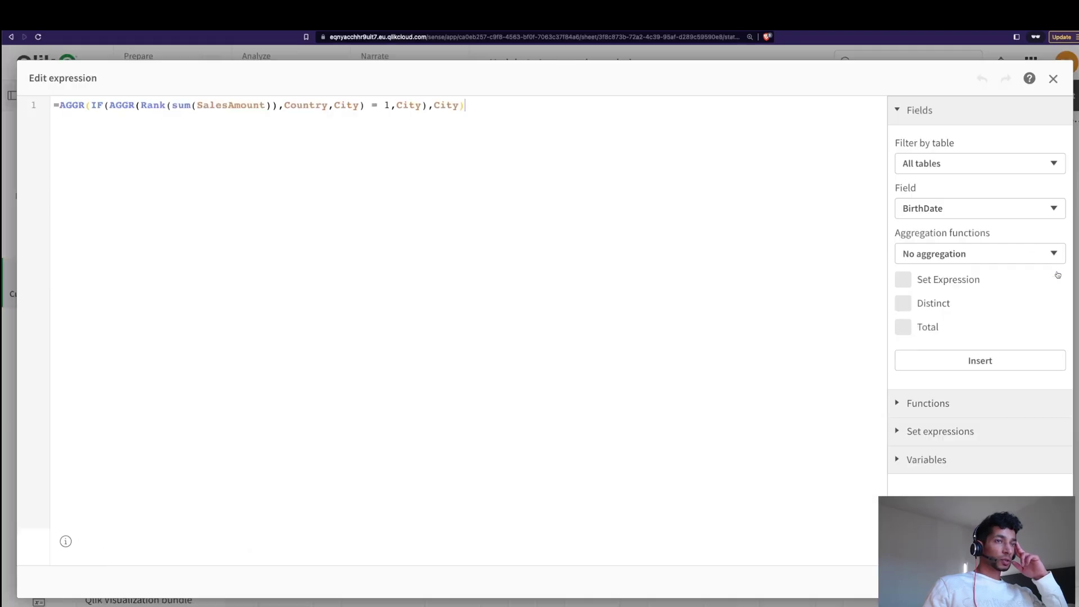
left_click(389, 105)
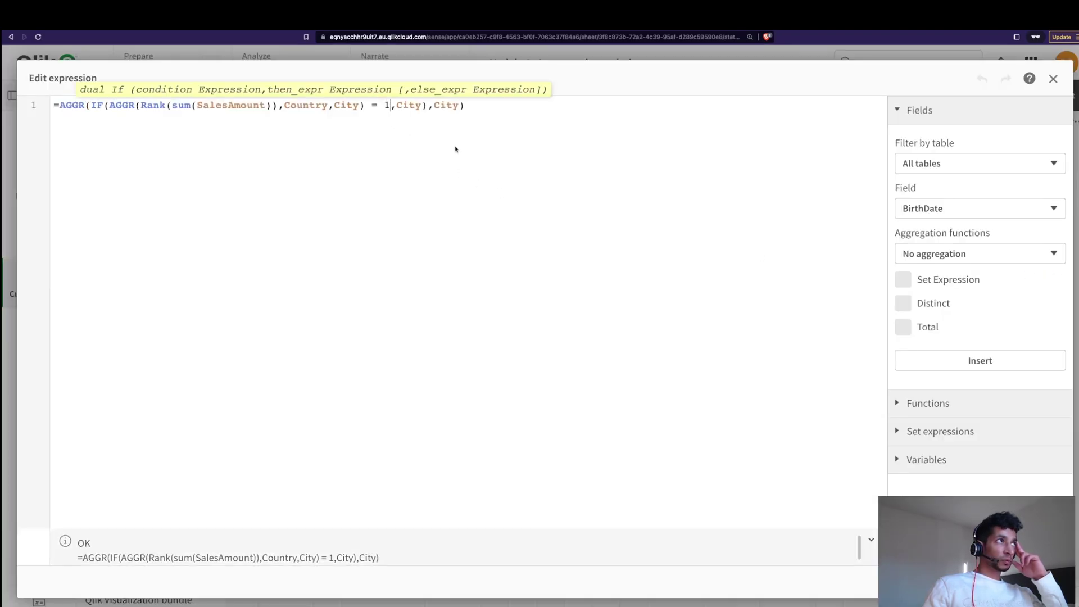
key("BackSpace")
key("BackSpace")
key("BackSpace")
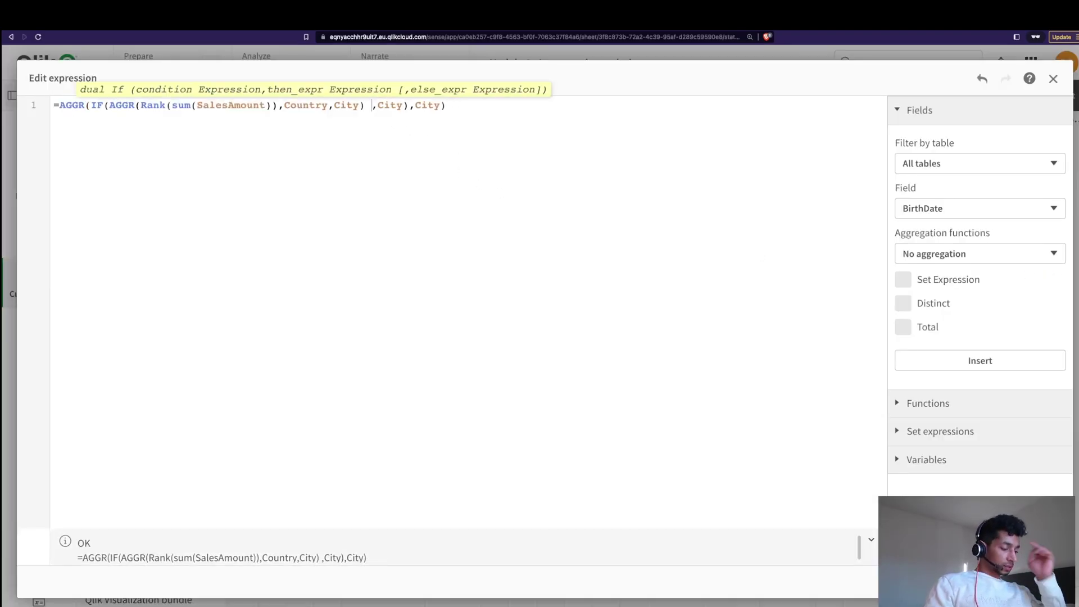
type("<= ")
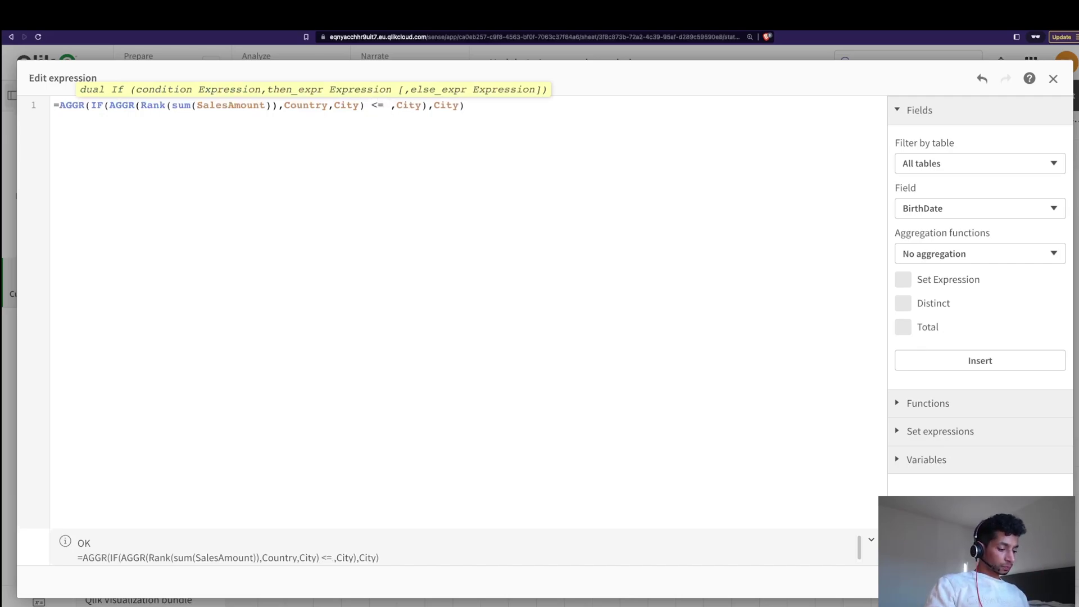
- Complete the rank comparison with the variable $(vRank) and apply the point layer's dimension expression
type("()")
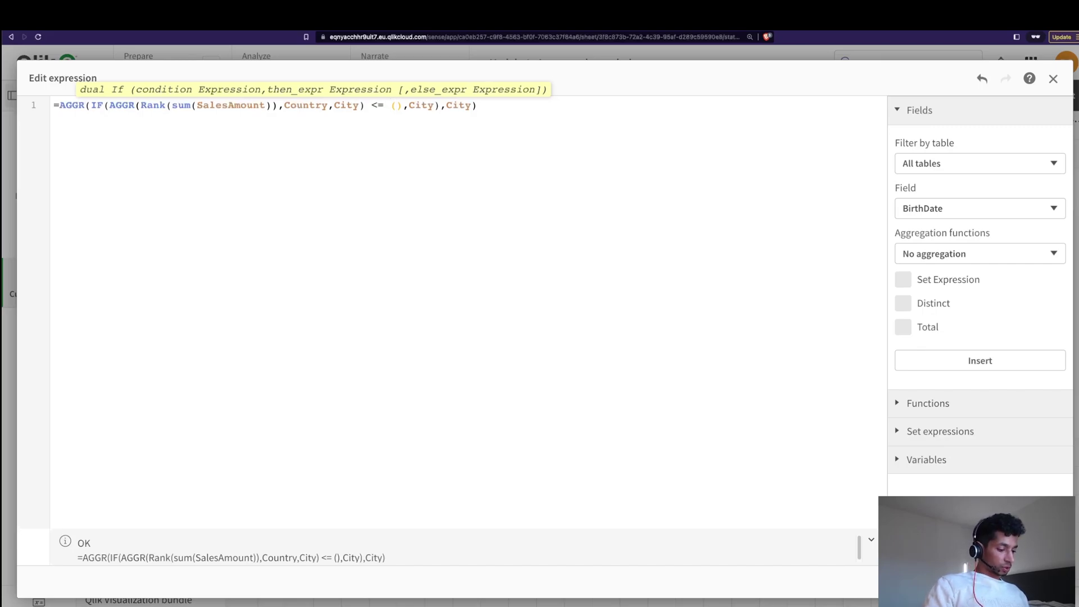
type("$")
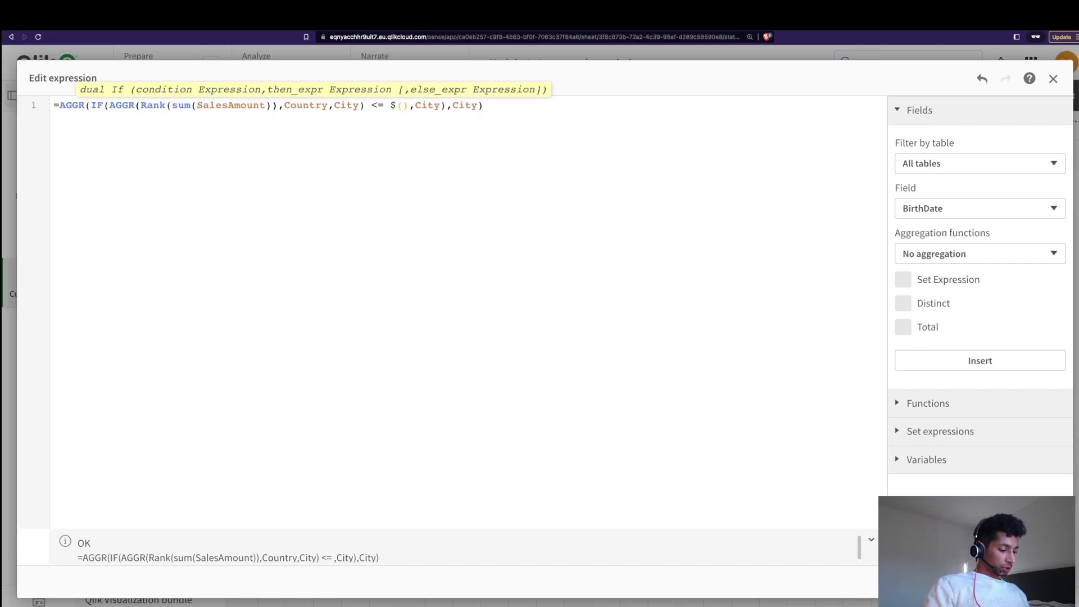
key("Right")
type("vRank")
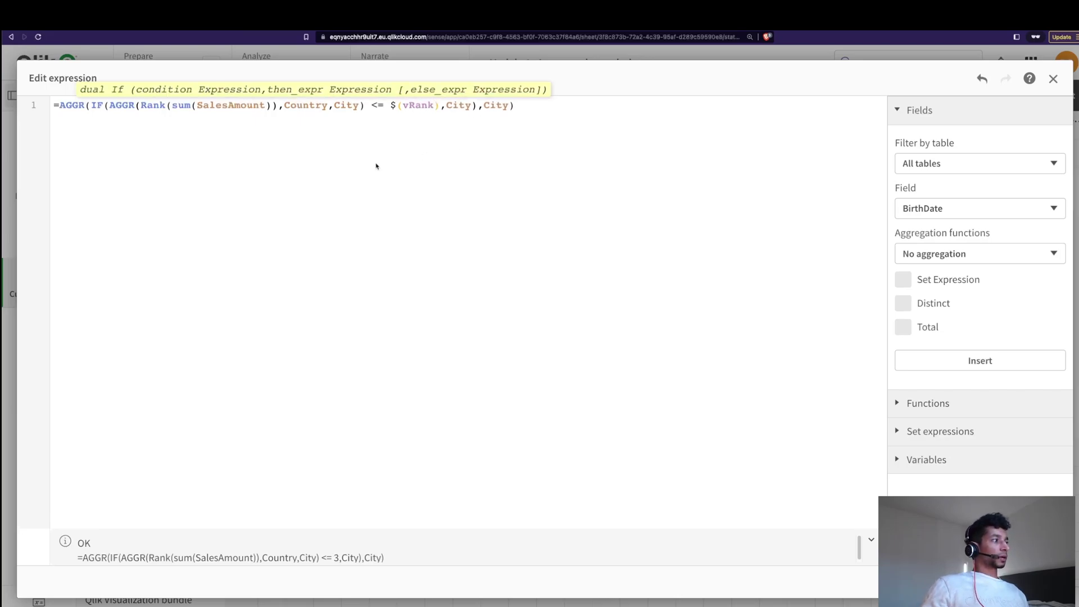
left_click_drag(389, 106, 438, 106)
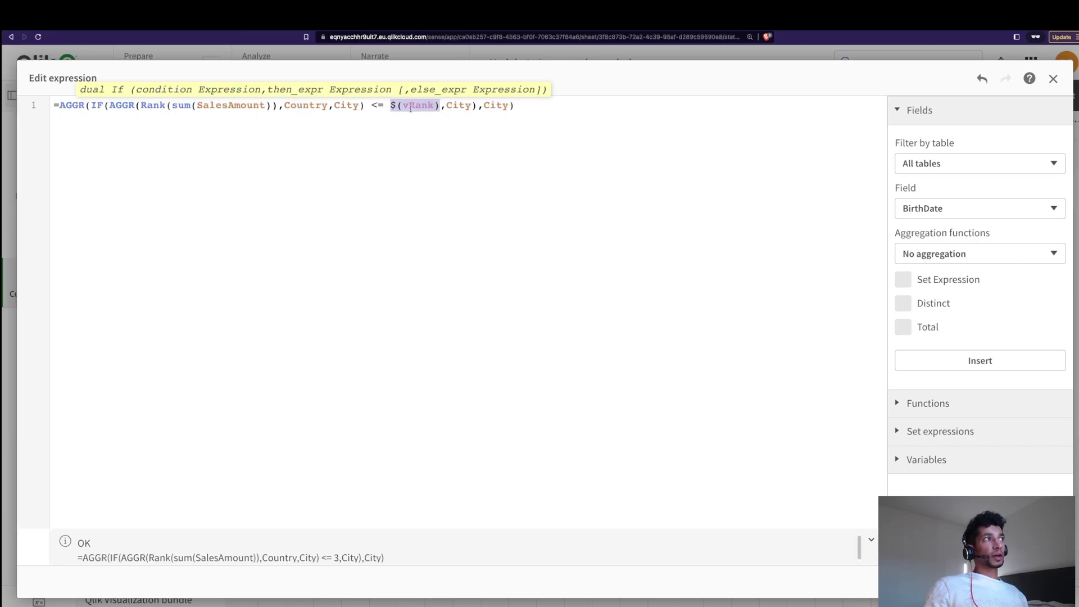
left_click(419, 105)
double_click(419, 105)
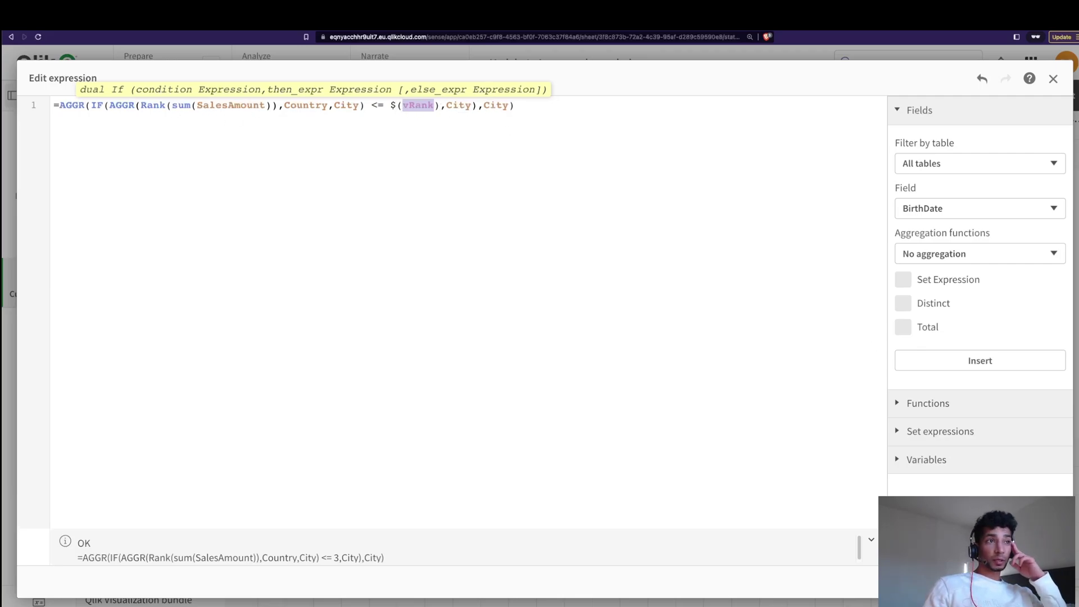
left_click(1035, 582)
- Leave edit mode and test the slider at 0, 1 and 2, checking the city points in Australia
left_click(1035, 101)
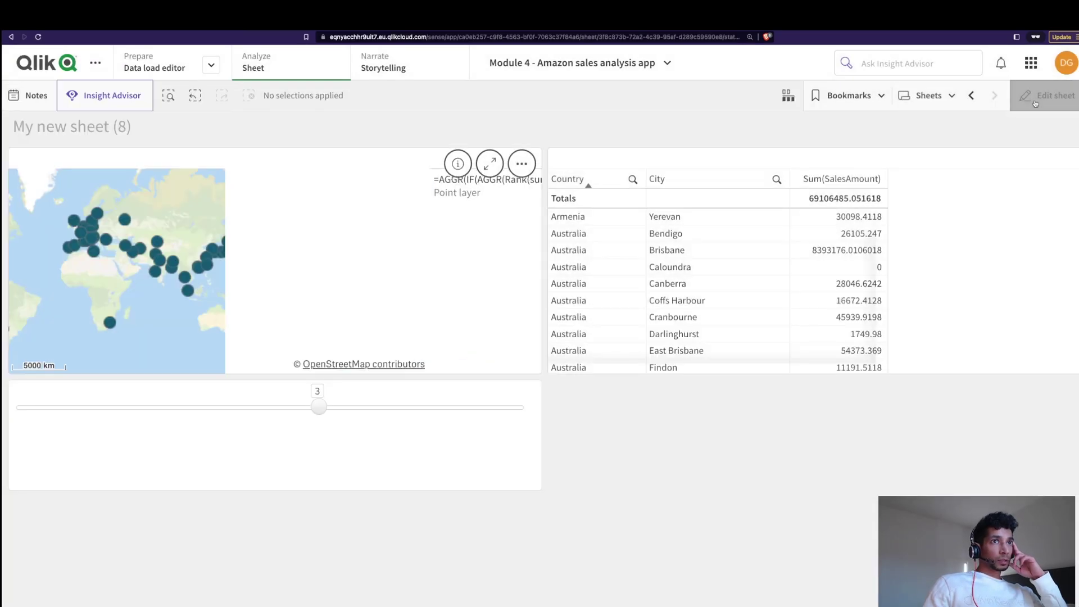
left_click(25, 407)
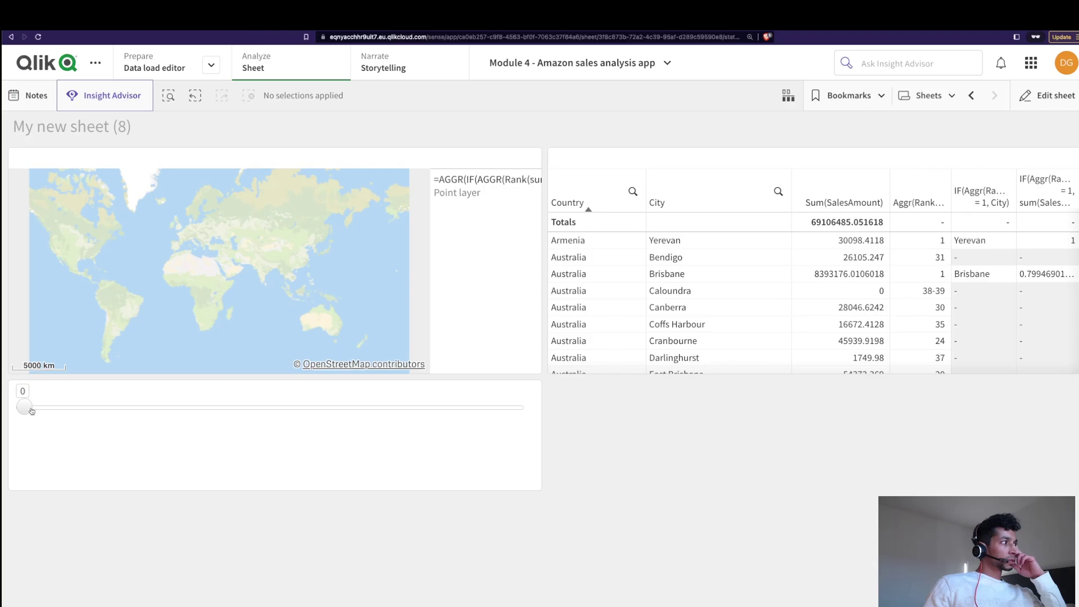
left_click(81, 415)
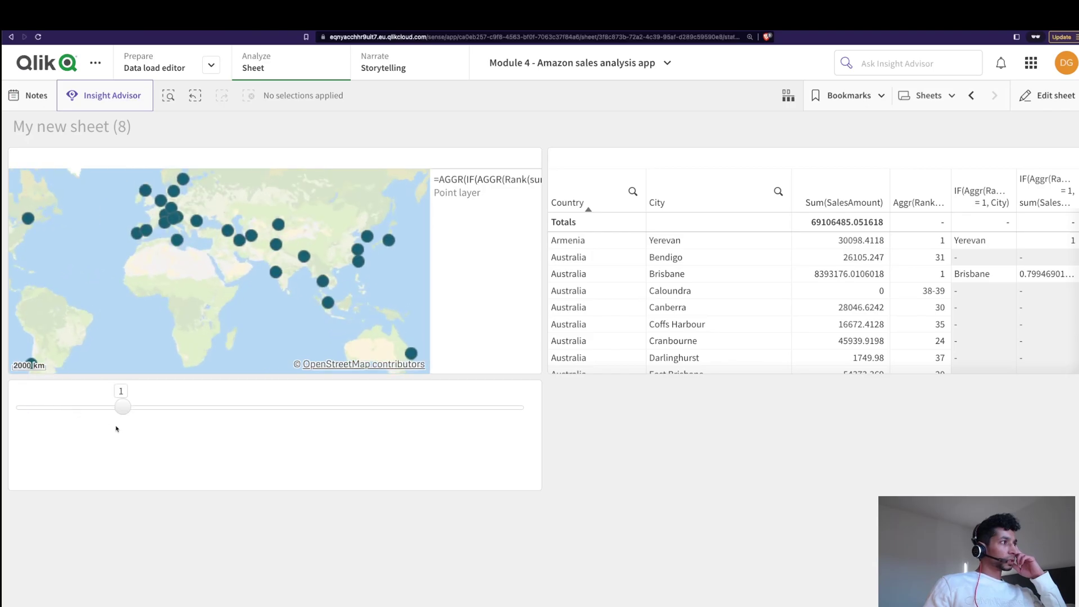
mouse_move(415, 355)
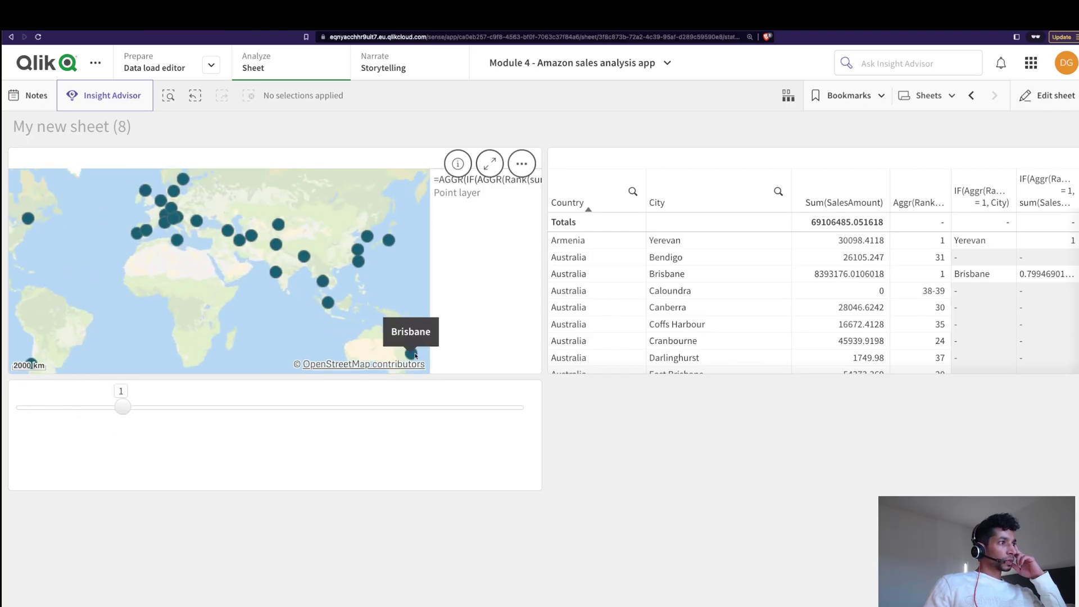
left_click(174, 413)
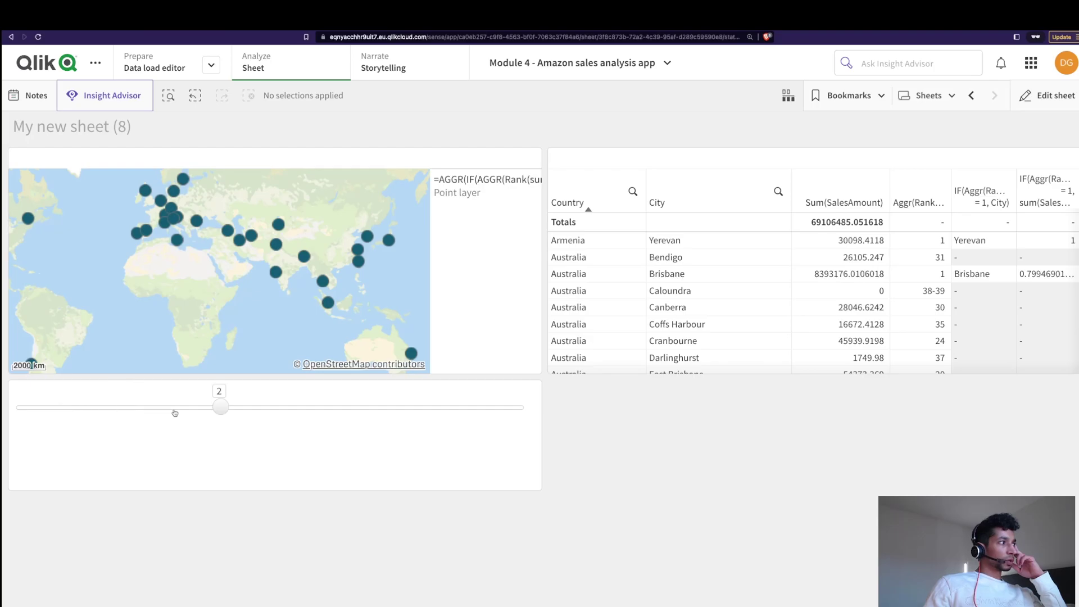
left_click_drag(411, 353, 367, 303)
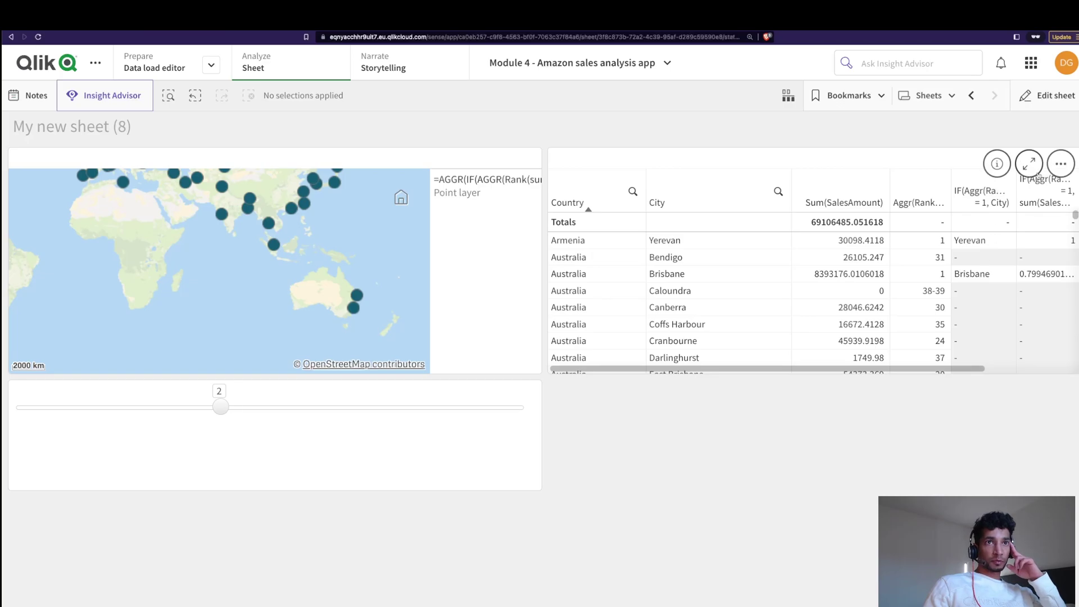
- Edit the table's ranked City column expression to IF(Aggr(Rank(Sum(SalesAmount)),Country,City) <= $(vRank), City)
left_click(1046, 96)
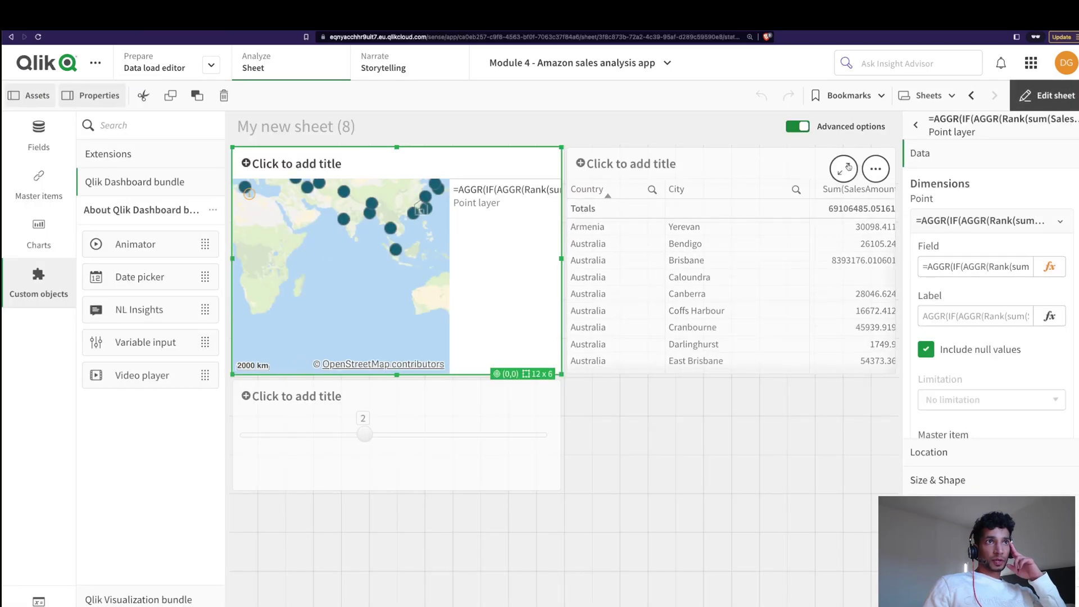
left_click(866, 191)
left_click(933, 169)
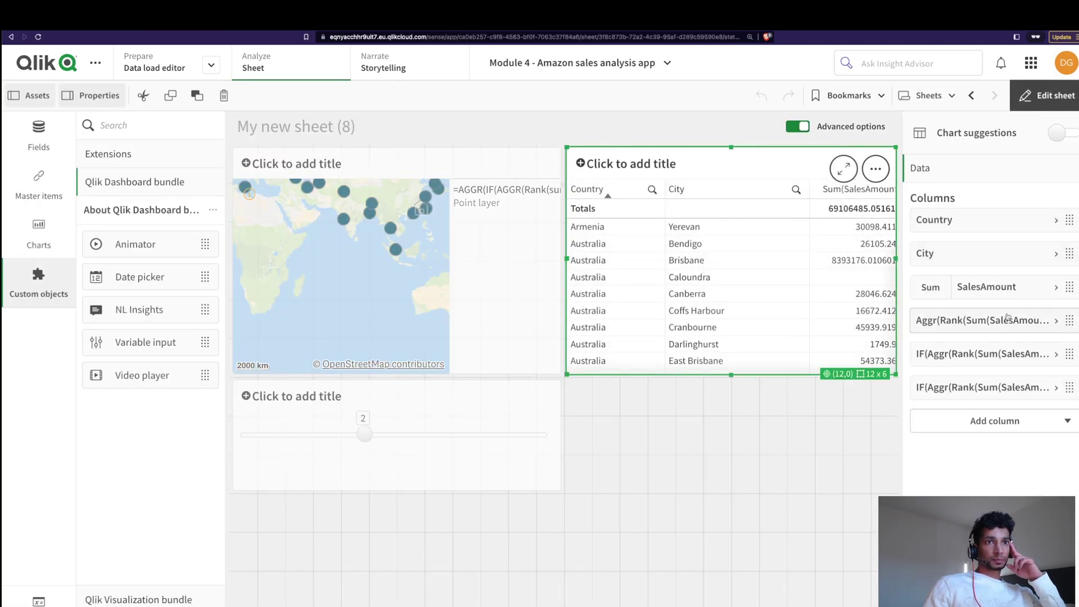
left_click(1015, 353)
left_click(1054, 401)
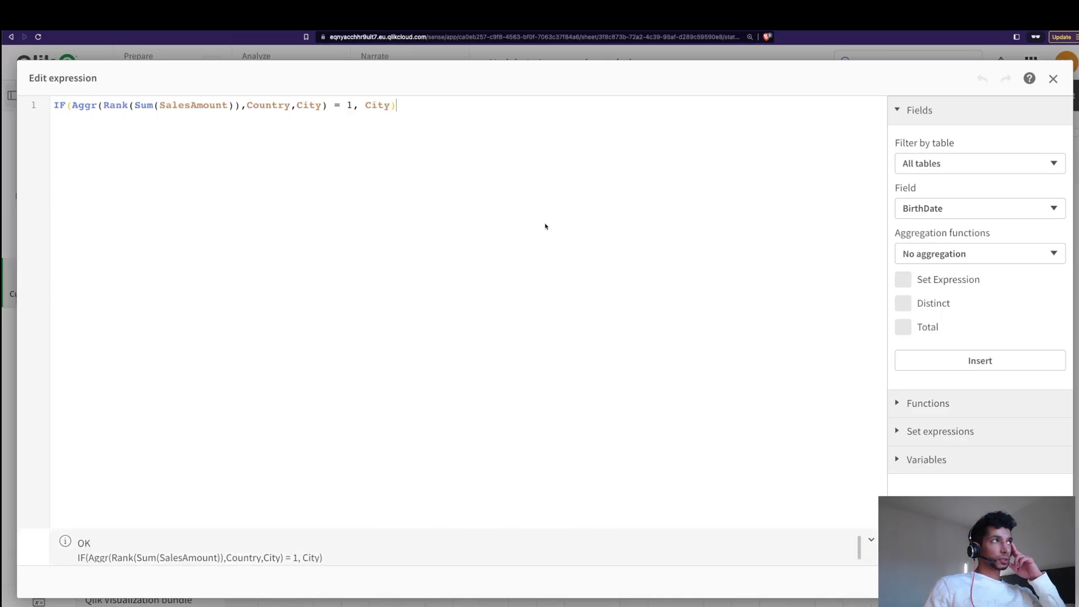
left_click_drag(350, 105, 337, 105)
key("BackSpace")
type("<=(")
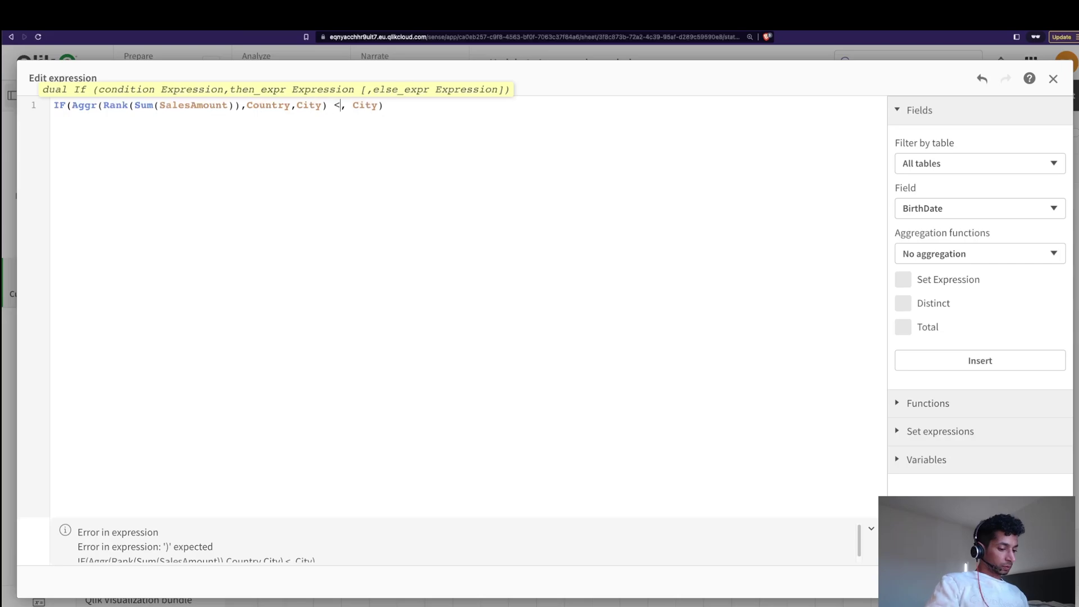
key("BackSpace")
type("$(vRank")
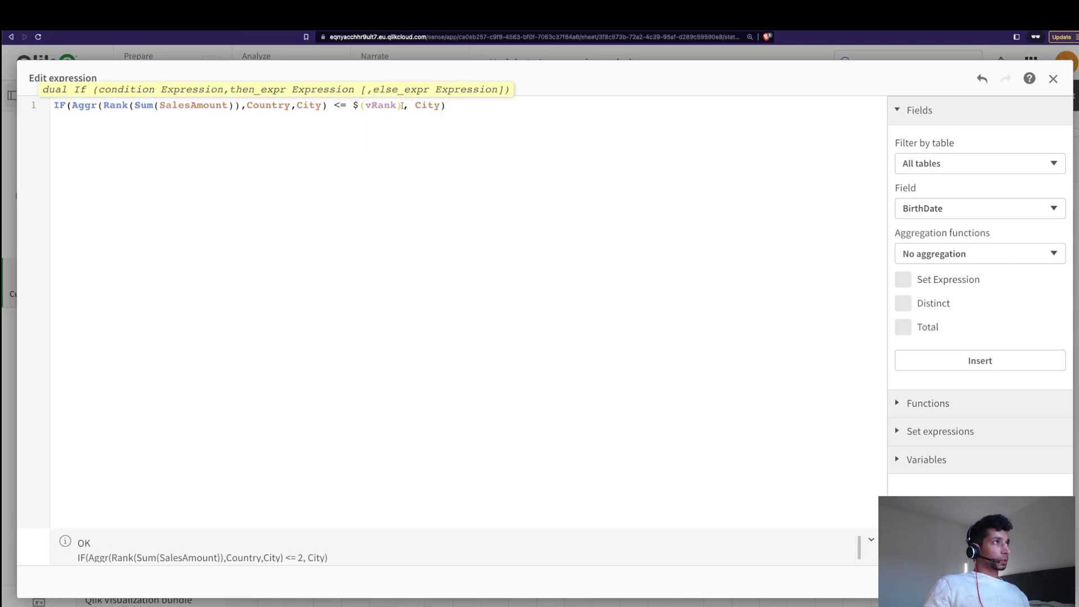
- Copy <= $(vRank) from the ranked City expression and replace the = 1 comparison in the table's sales-share column with it
left_click_drag(402, 106, 336, 109)
key("ctrl+c")
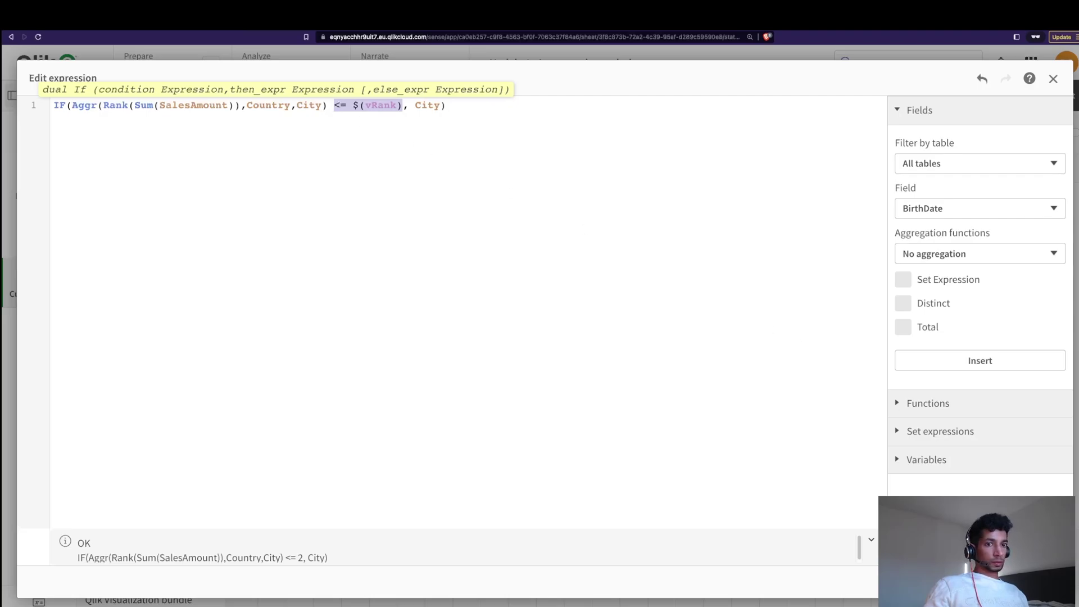
left_click(1054, 79)
left_click(1005, 353)
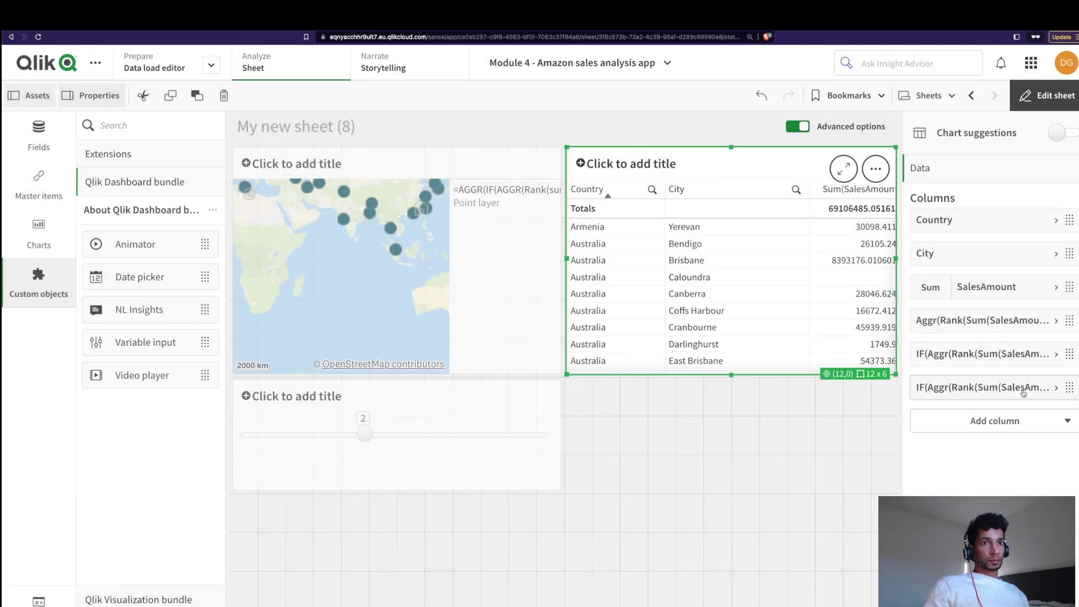
left_click(1024, 393)
left_click(1050, 435)
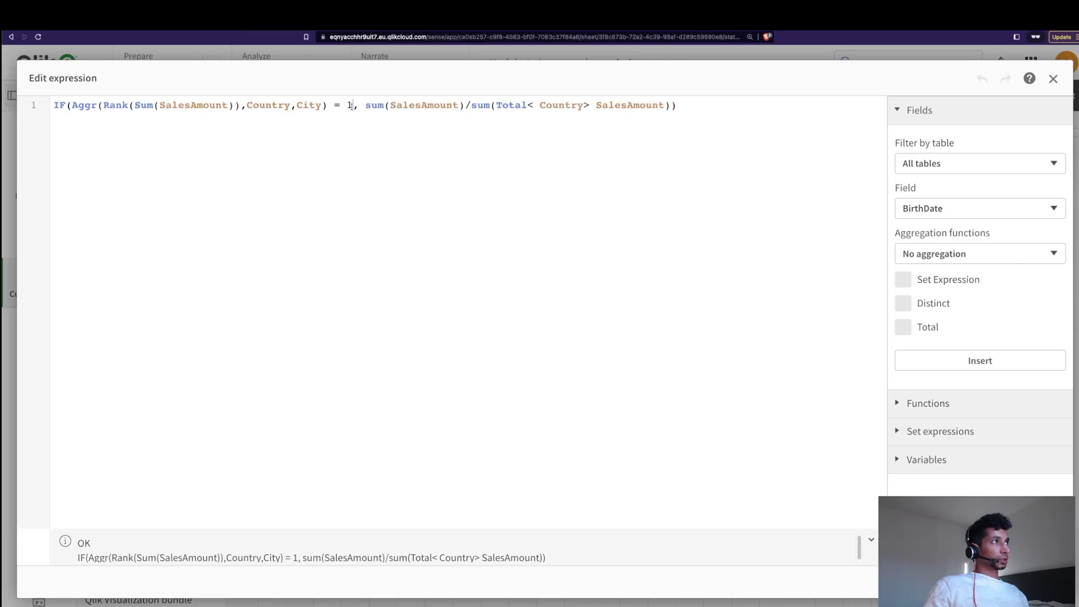
left_click_drag(352, 106, 335, 106)
key("ctrl+v")
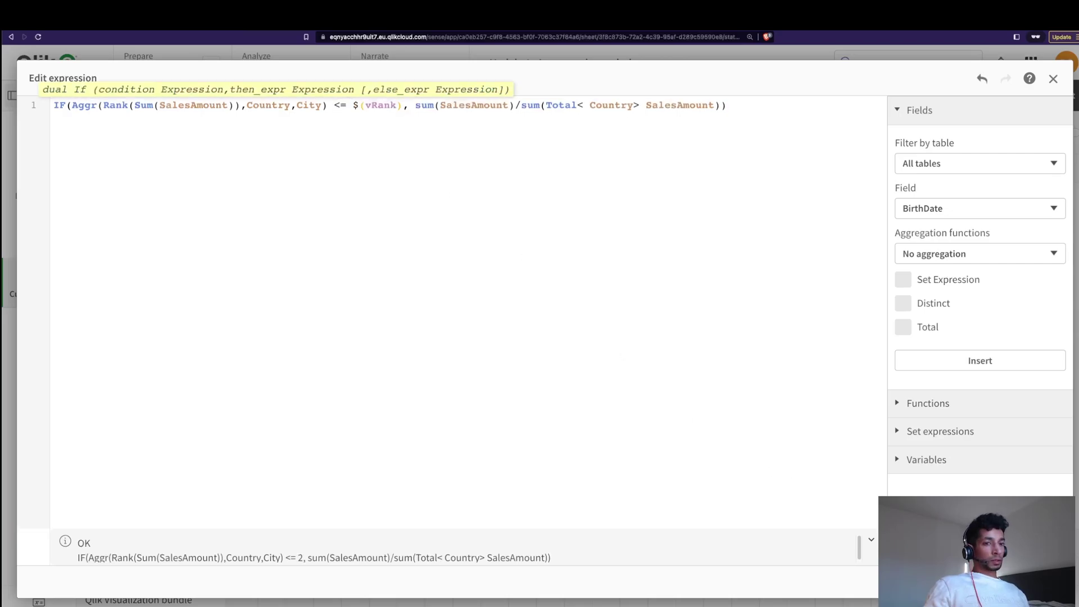
left_click(1054, 79)
- Leave edit mode and sort the table by the Aggr(Rank) column to check the ranked cities and their sales shares
left_click(1046, 95)
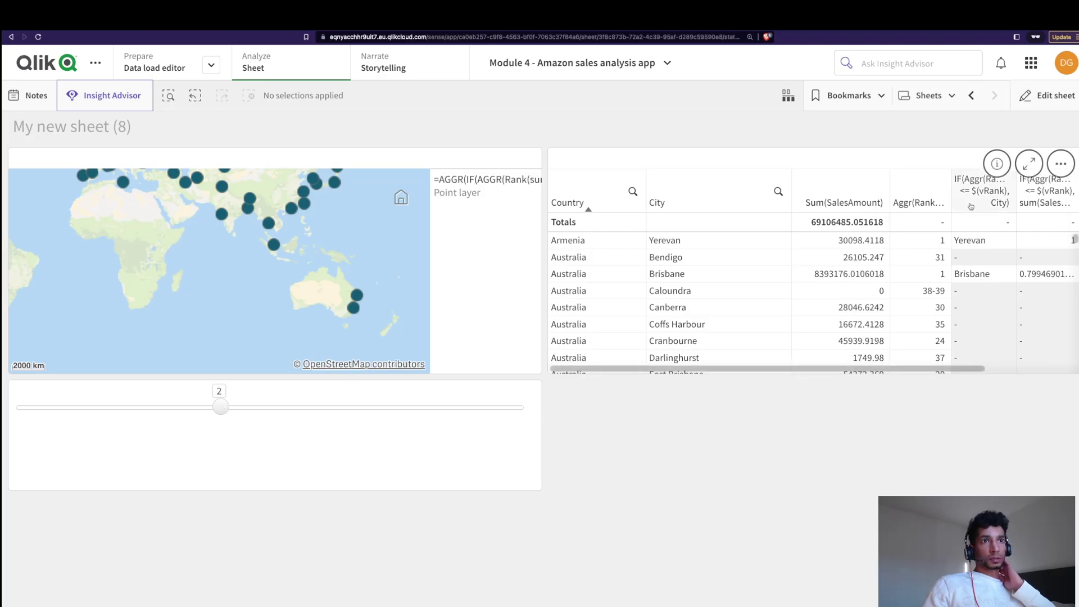
left_click(919, 202)
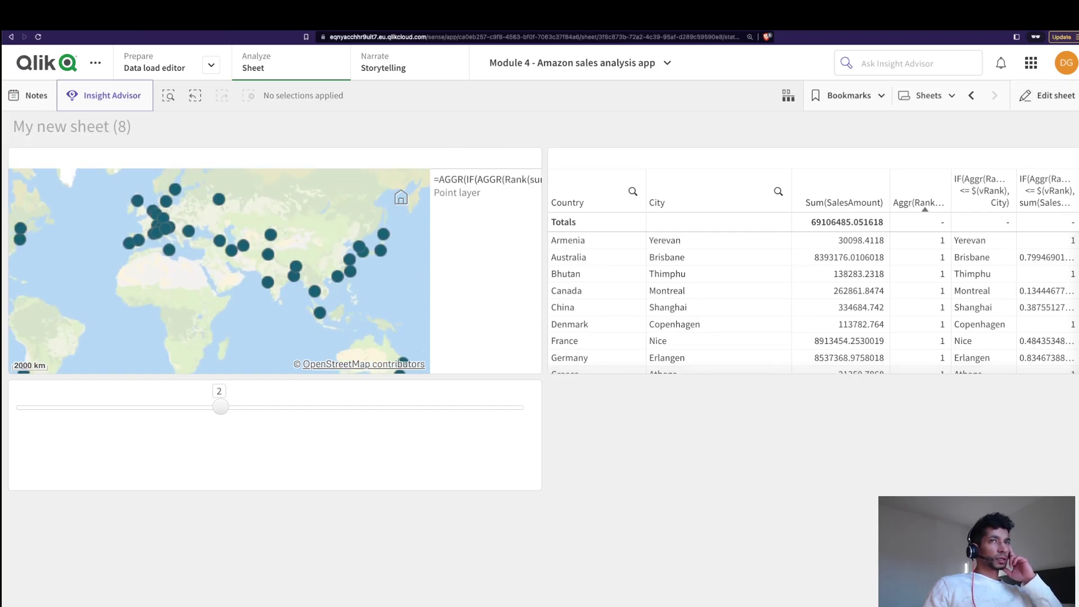
mouse_move(341, 279)
- Return to editing the sheet and color the map's point layer by dimension
left_click(1049, 97)
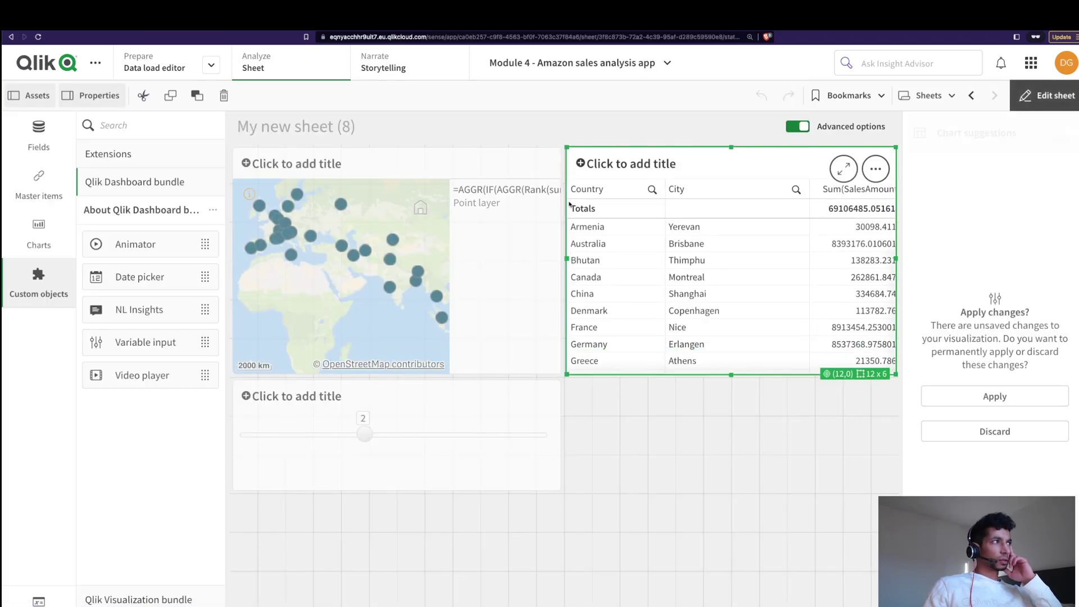
left_click(495, 253)
left_click(964, 168)
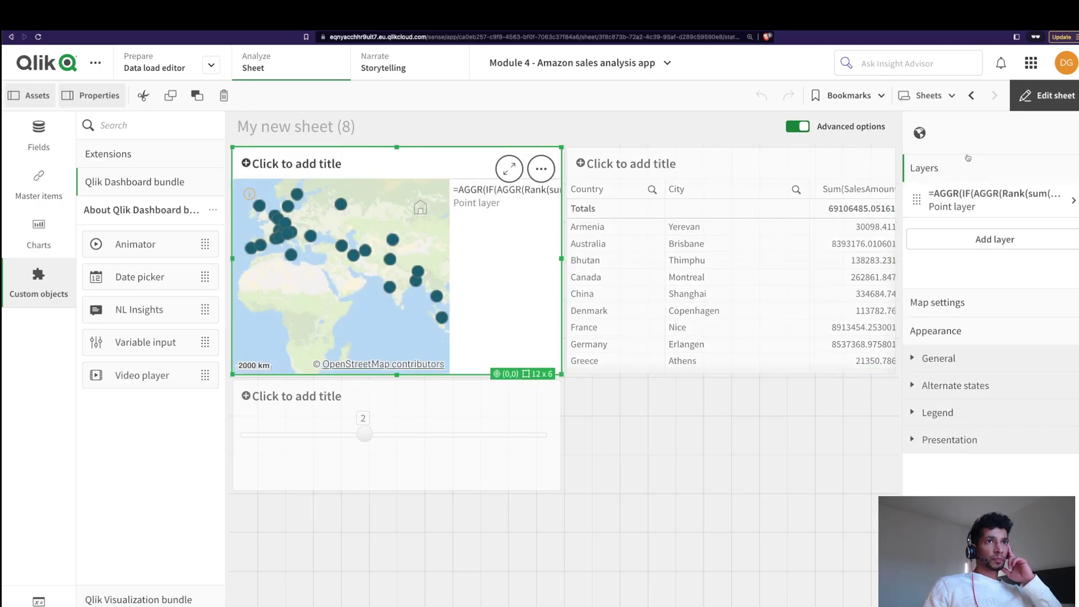
left_click(978, 200)
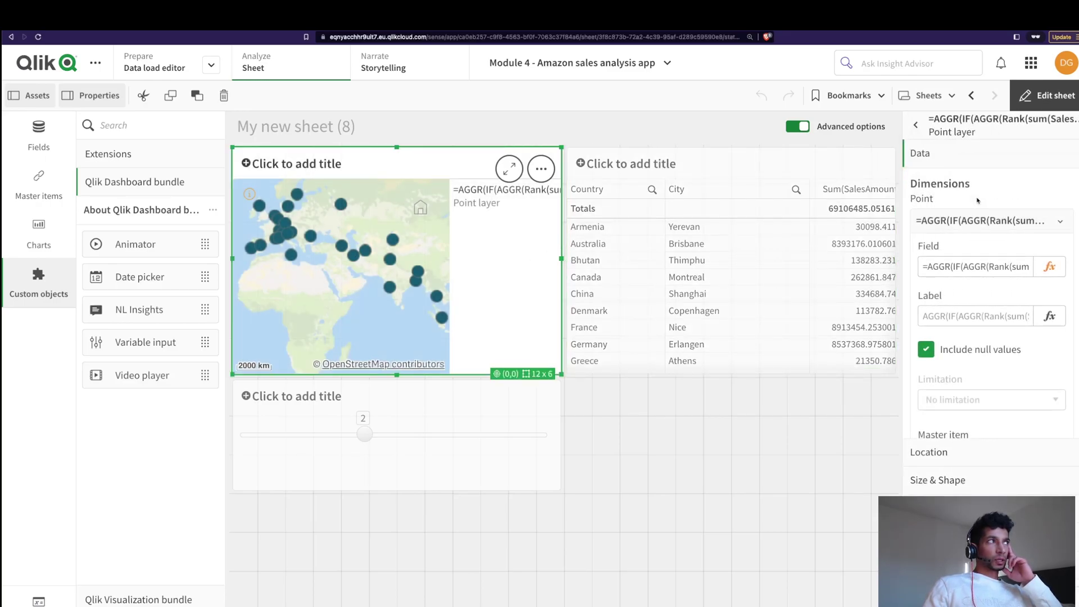
left_click(971, 482)
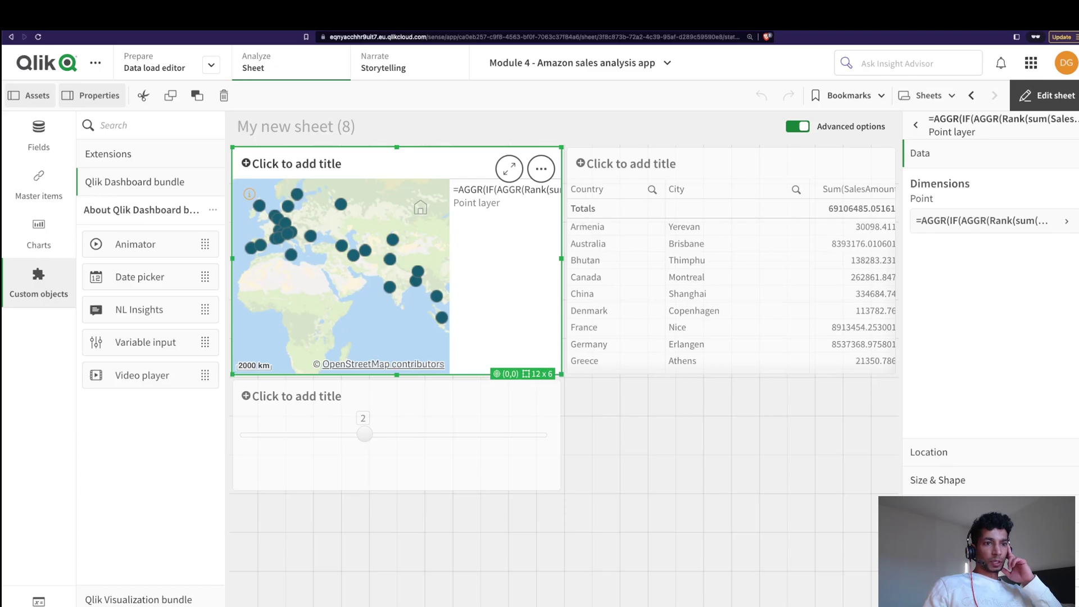
left_click(933, 508)
left_click(989, 313)
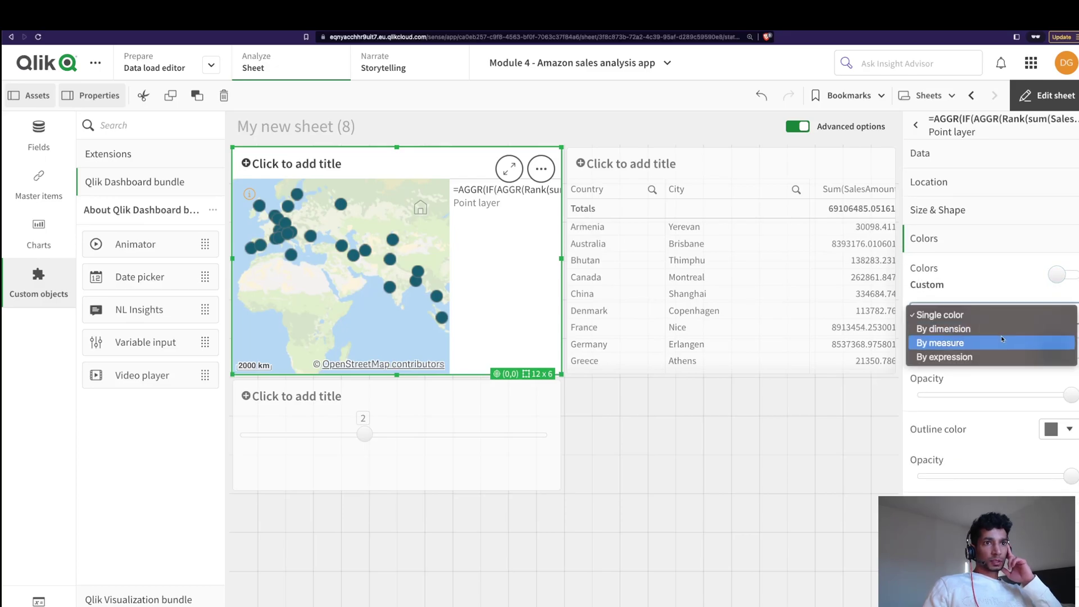
left_click(999, 329)
scroll(1000, 392, "down", 2)
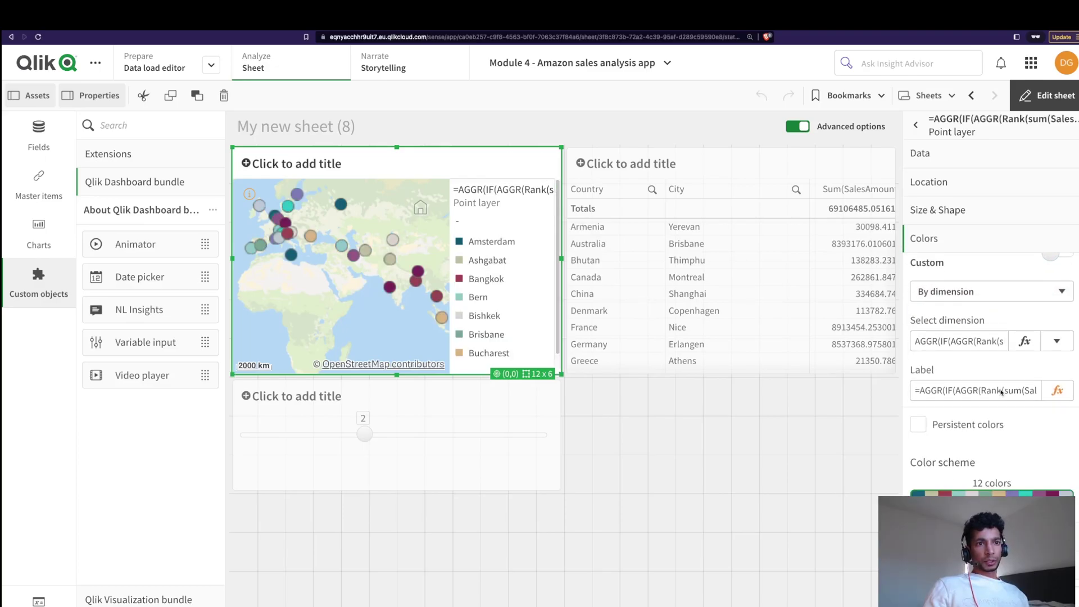
- Set the point layer's tooltip to Custom and go to its measures settings
left_click(933, 562)
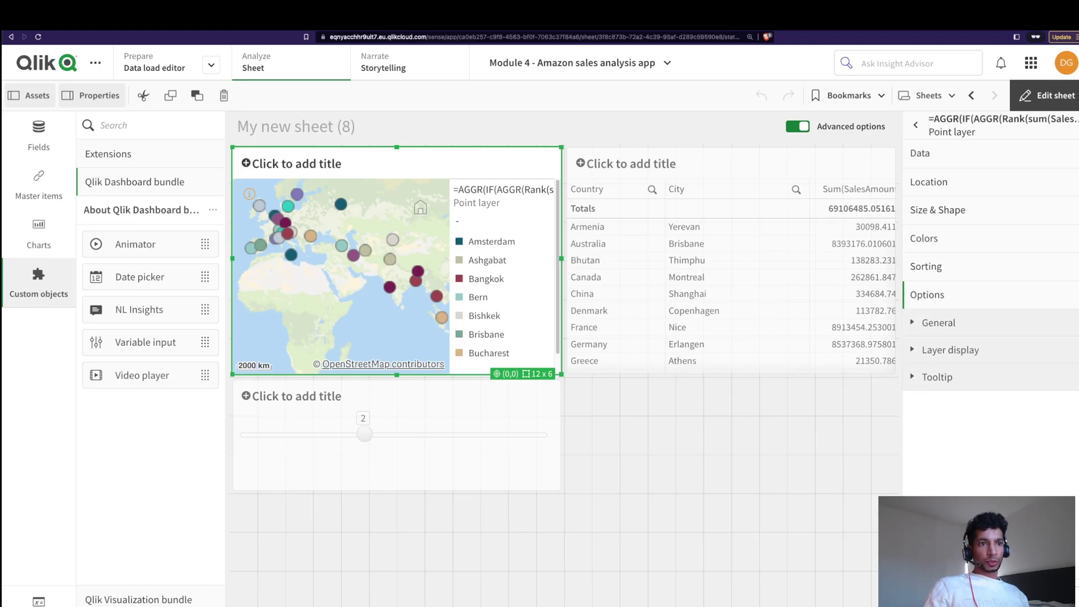
left_click(932, 388)
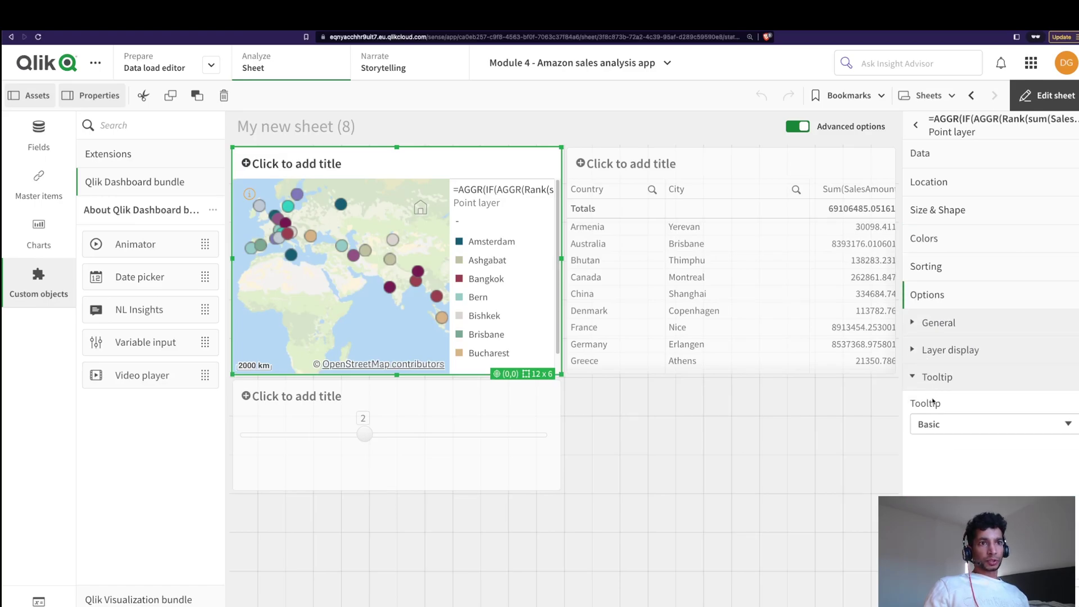
left_click(935, 418)
left_click(932, 440)
scroll(936, 432, "down", 5)
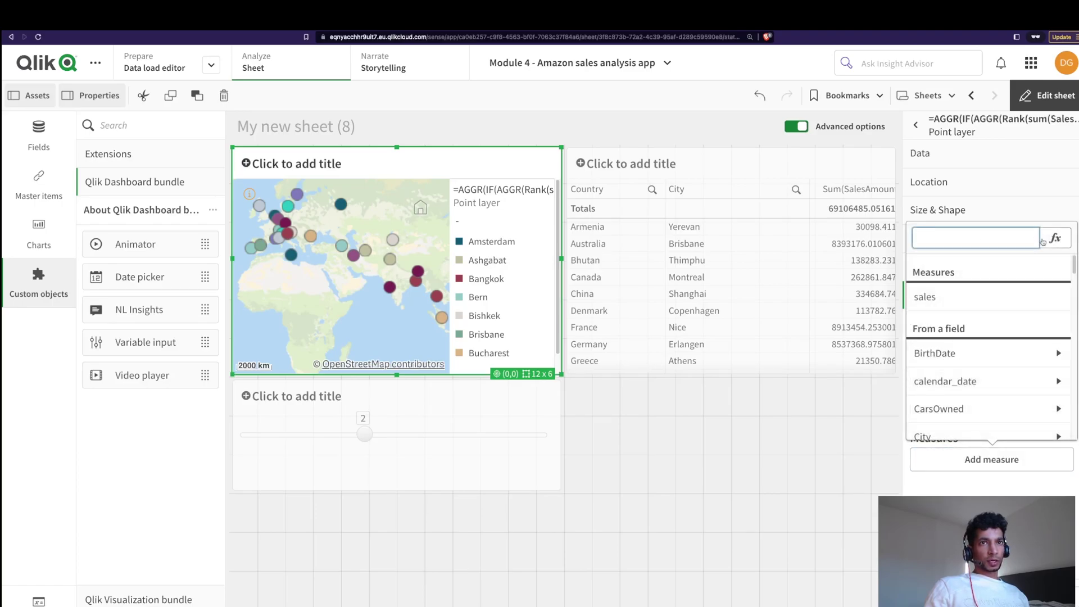
- Discard the table's unsaved sorting changes and copy the expression of its Aggr(Rank) column
left_click(755, 160)
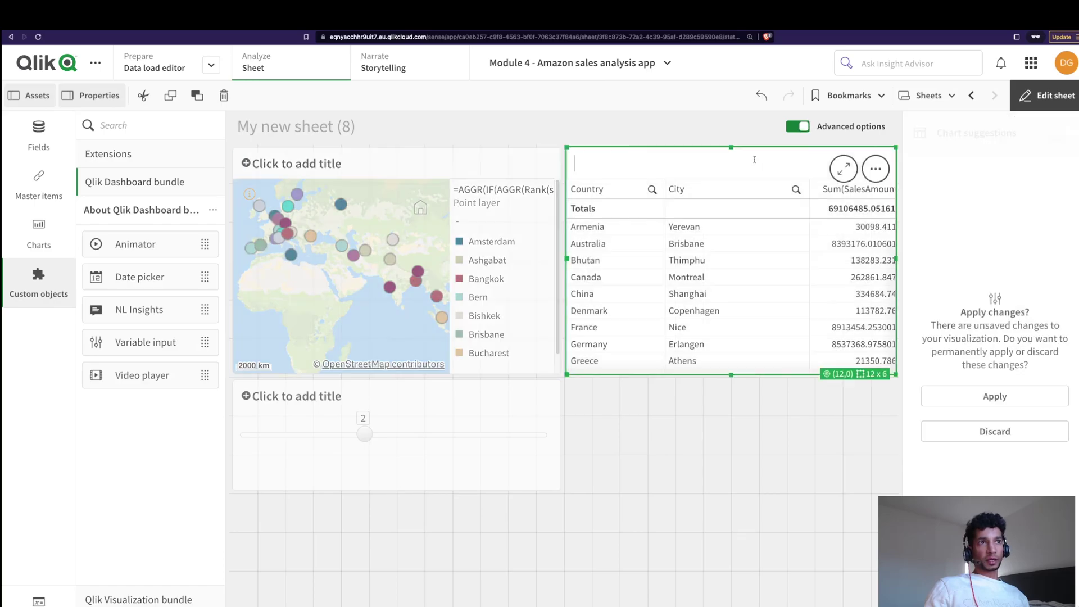
left_click(990, 432)
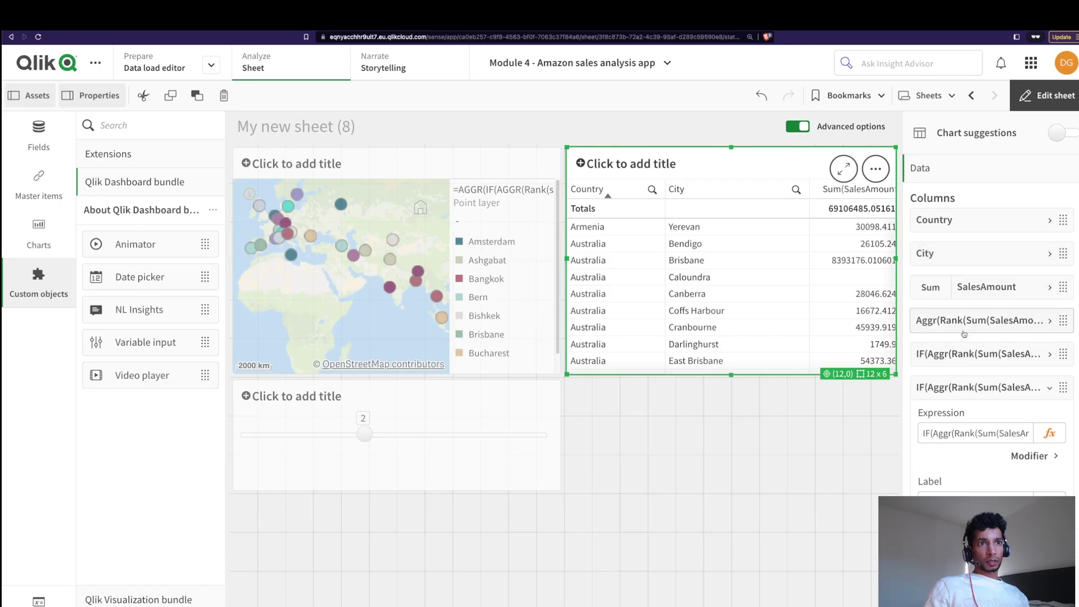
left_click(989, 320)
left_click(1016, 366)
key("ctrl+a")
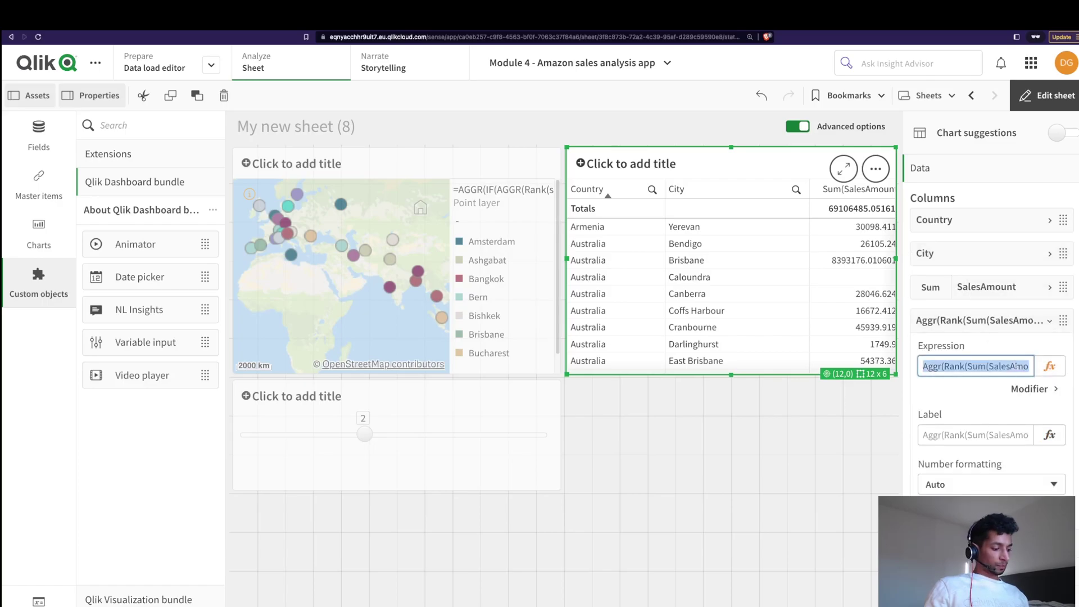
- Add the copied Aggr(Rank(Sum(SalesAmount)),Country,City) expression as a measure in the map point layer's custom tooltip
left_click(427, 169)
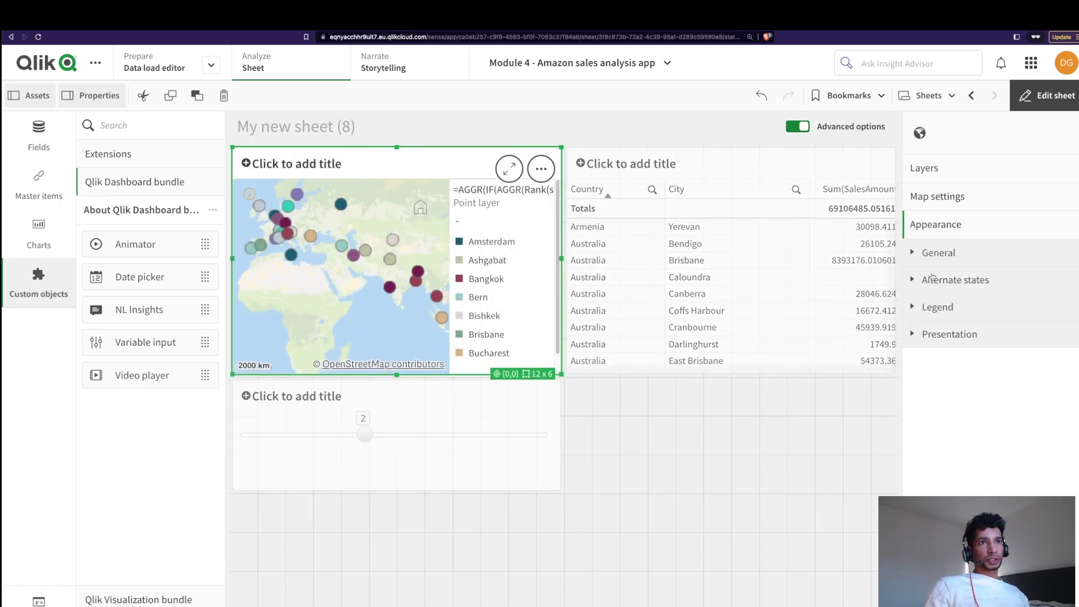
left_click(937, 163)
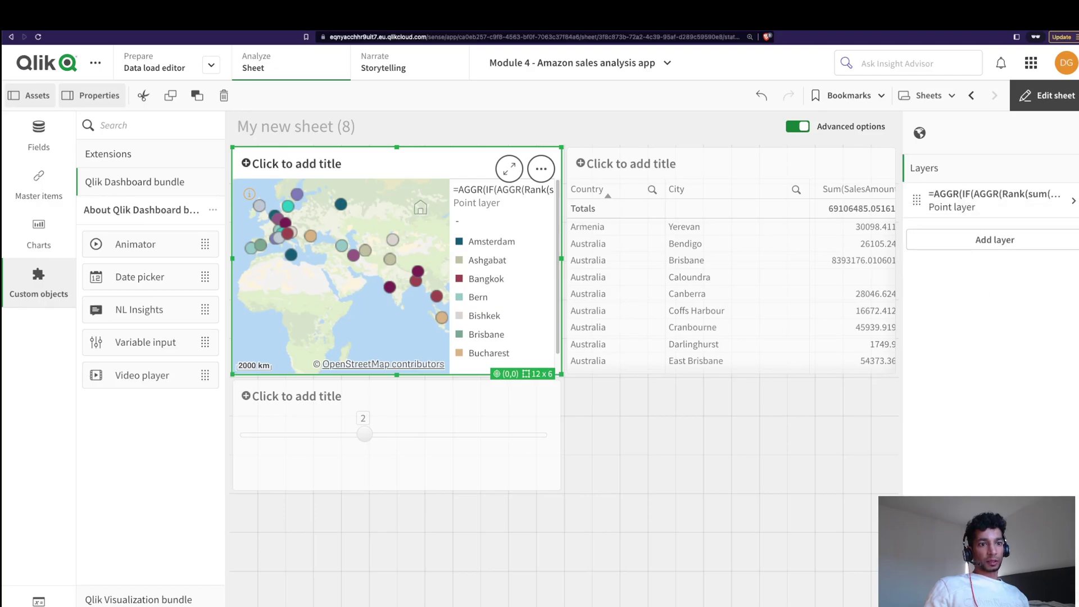
left_click(937, 167)
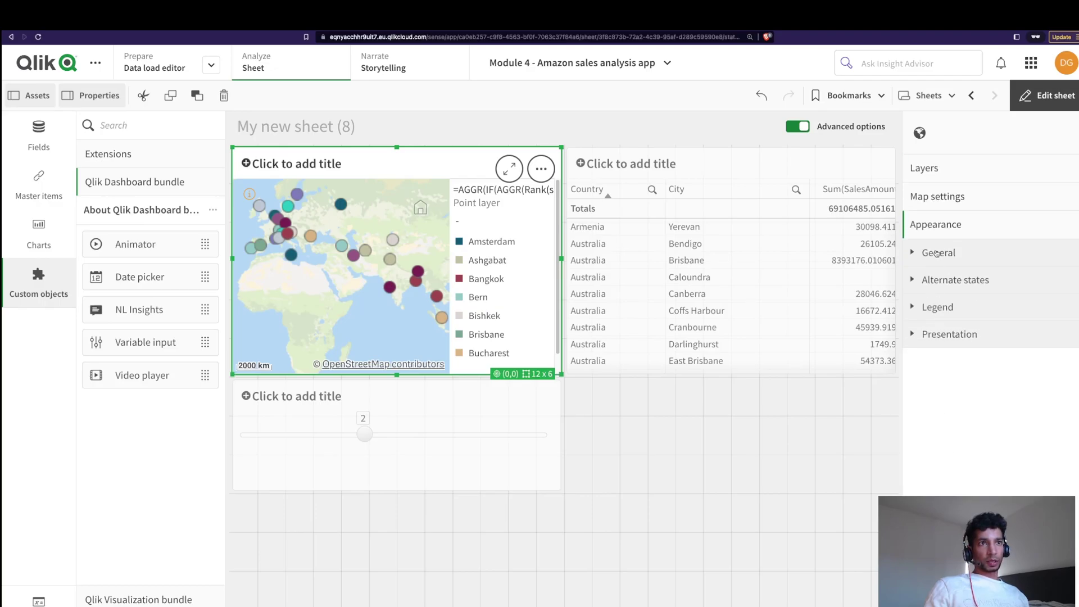
left_click(934, 171)
left_click(962, 202)
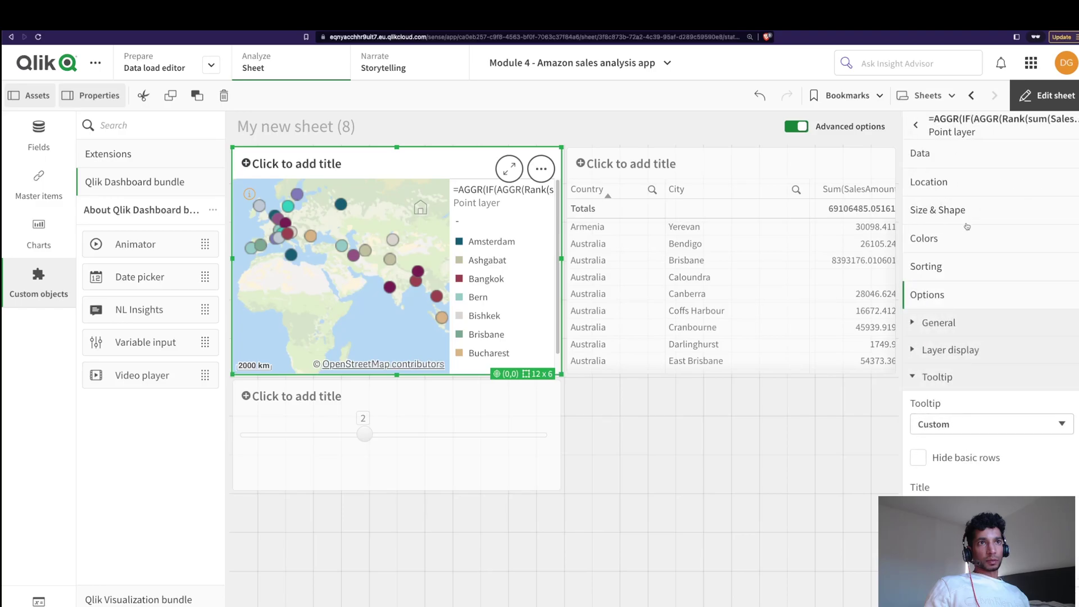
scroll(949, 471, "down", 3)
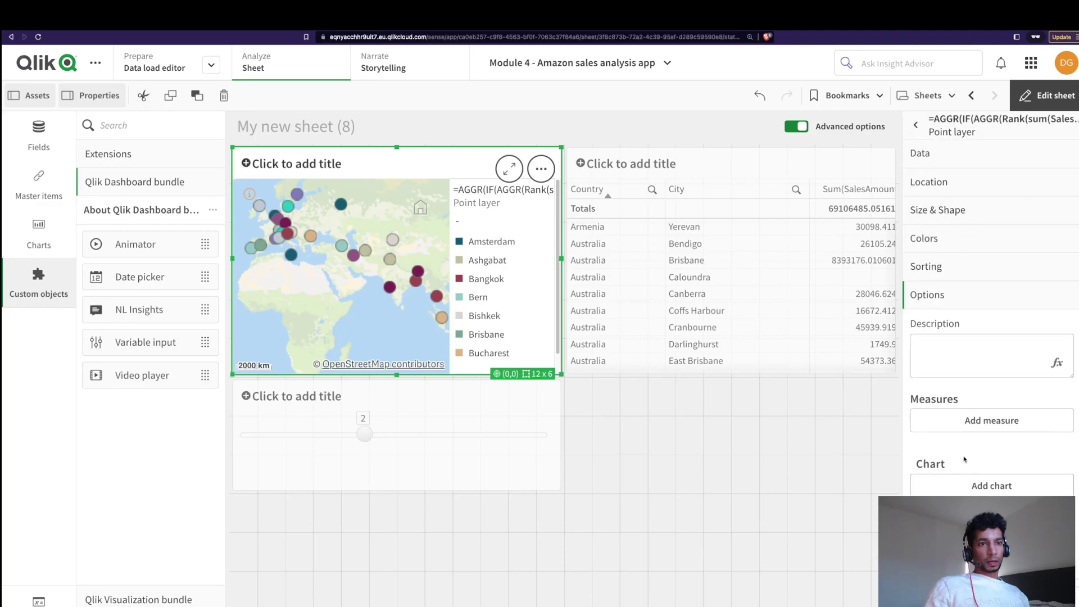
left_click(971, 421)
key("ctrl+v")
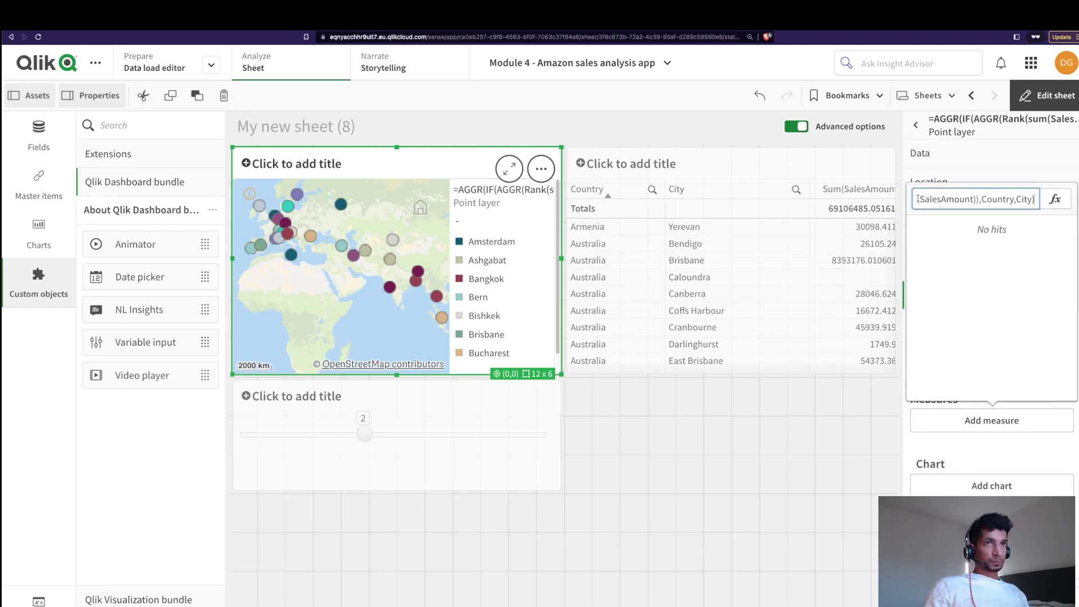
key("Return")
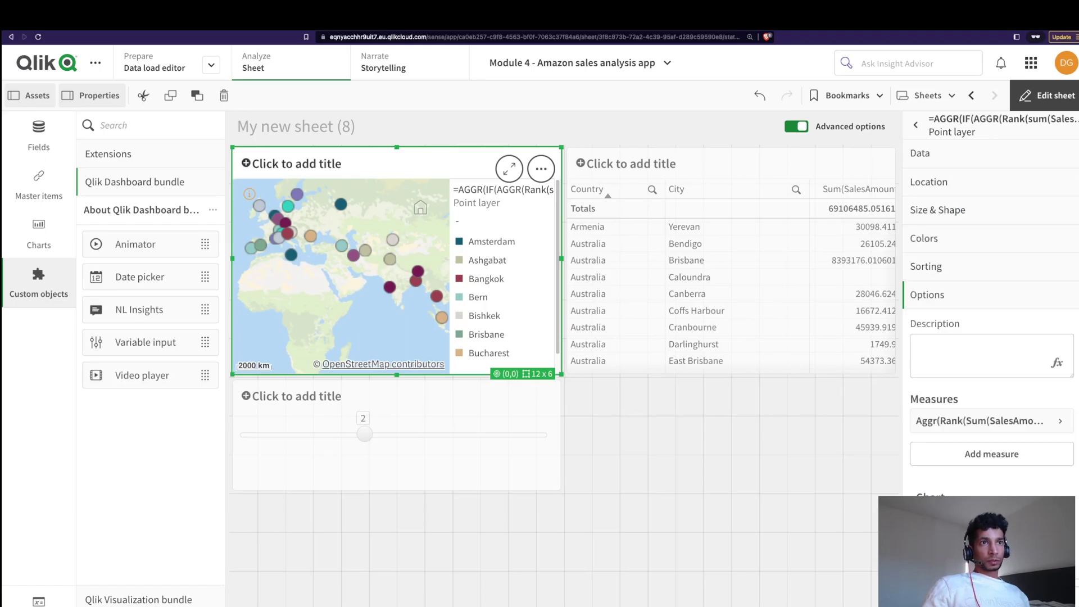
- Label the new tooltip measure Rank
left_click(981, 424)
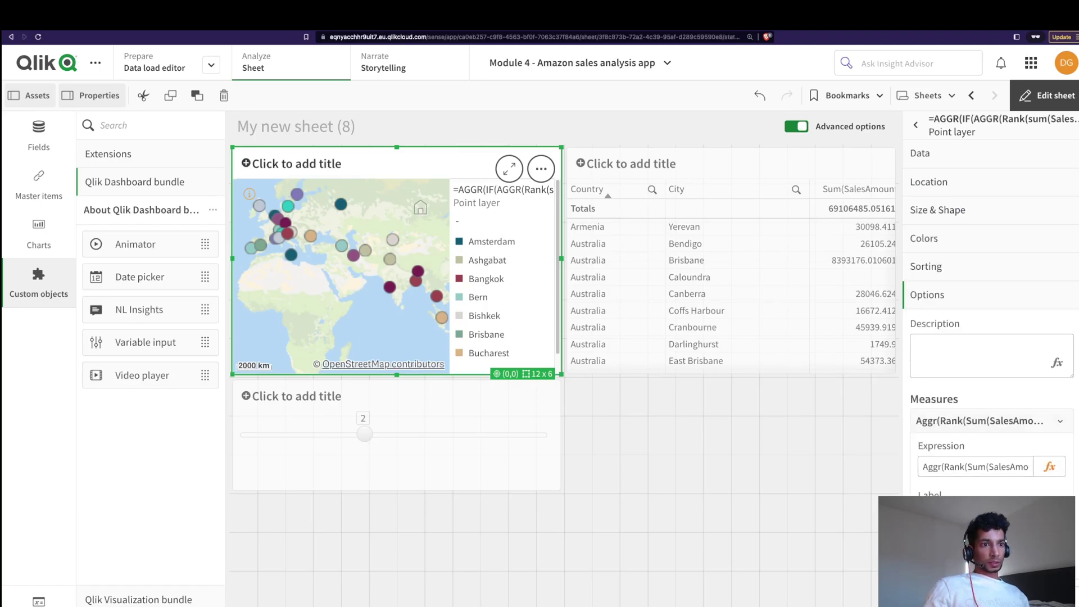
type("Rank")
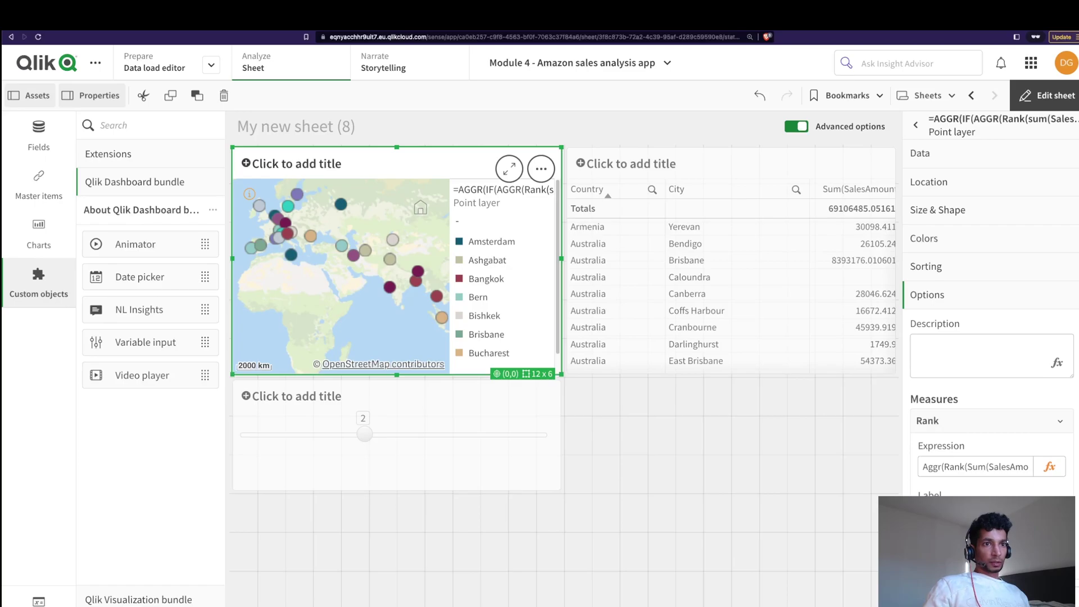
left_click(987, 431)
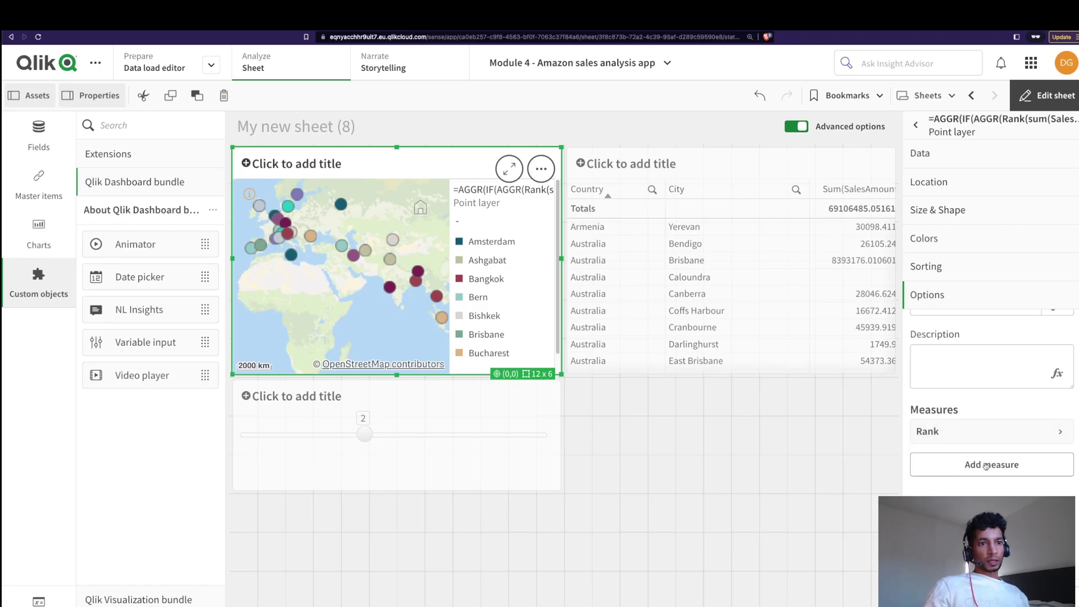
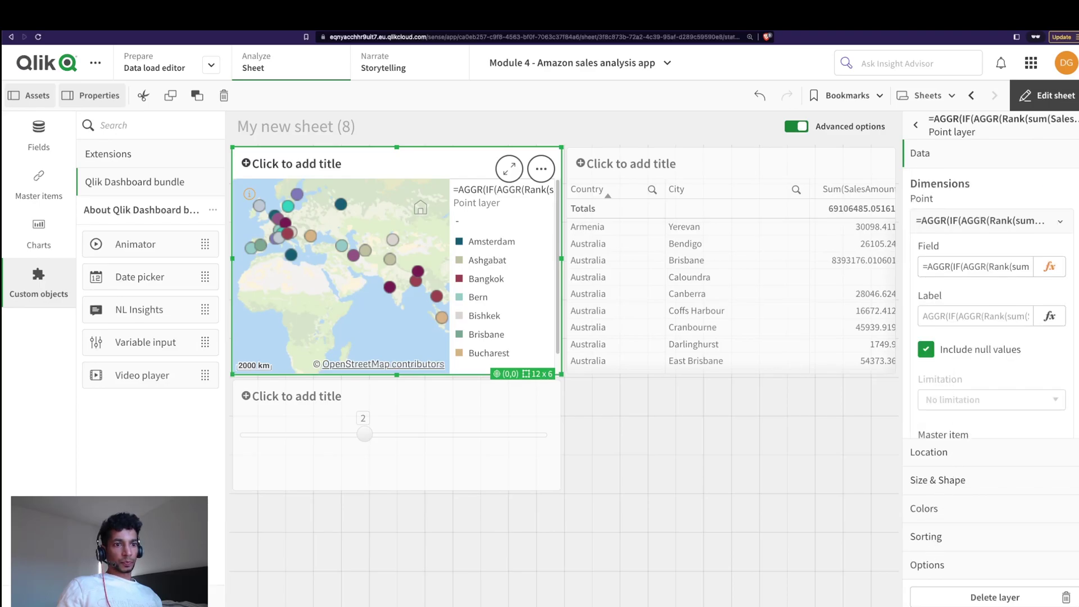
- Start a second measure in the point layer's custom tooltip with the expression sum(SalesAmount)/sum(Total< Country> SalesAmount)
left_click(943, 568)
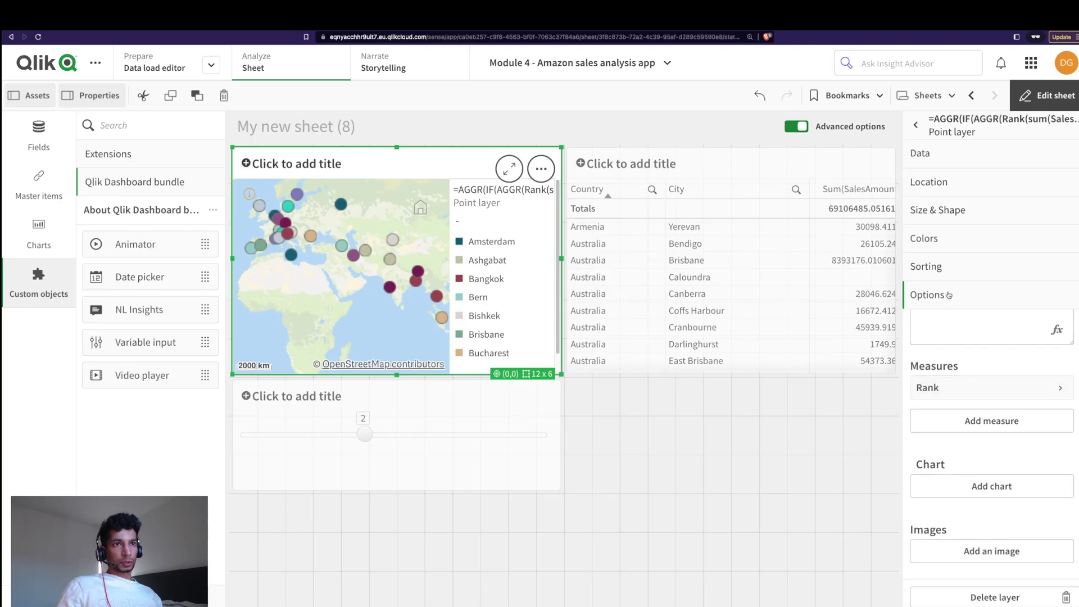
scroll(939, 323, "up", 4)
scroll(944, 385, "down", 4)
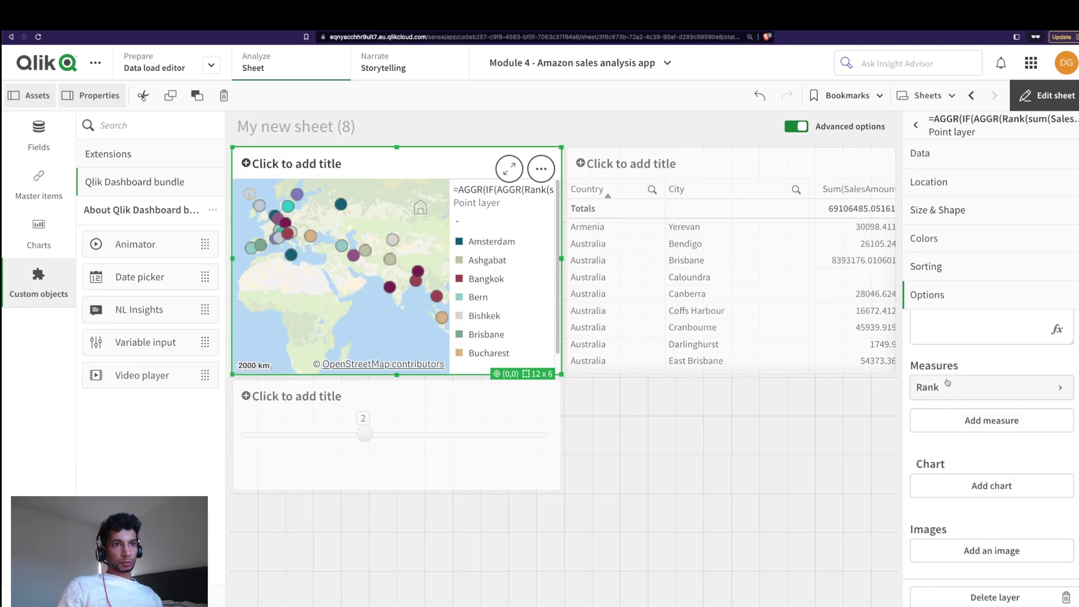
left_click(990, 421)
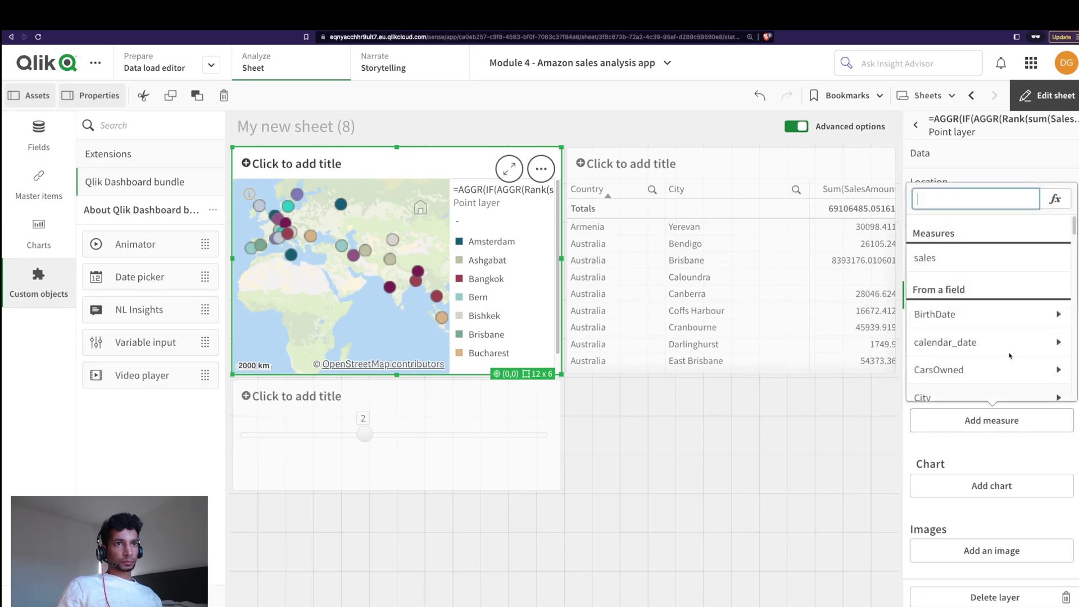
left_click(1055, 203)
type("sum(SalesAmount)/sum(Total< Country> SalesAmount)")
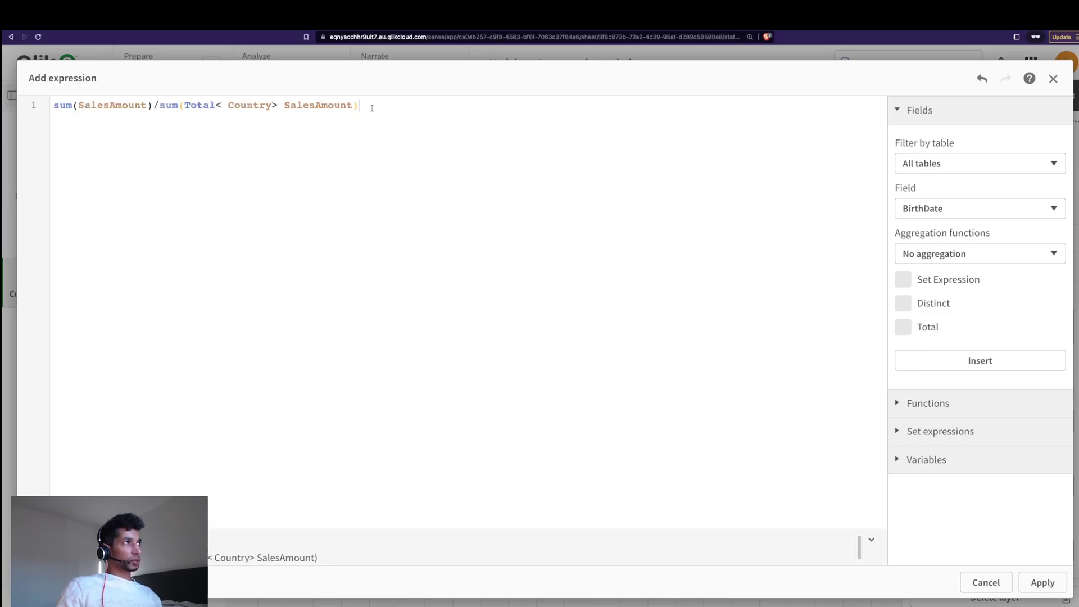
- Wrap the sales share expression in Aggr( ... ,Country,City) and apply it as the tooltip measure
key("Home")
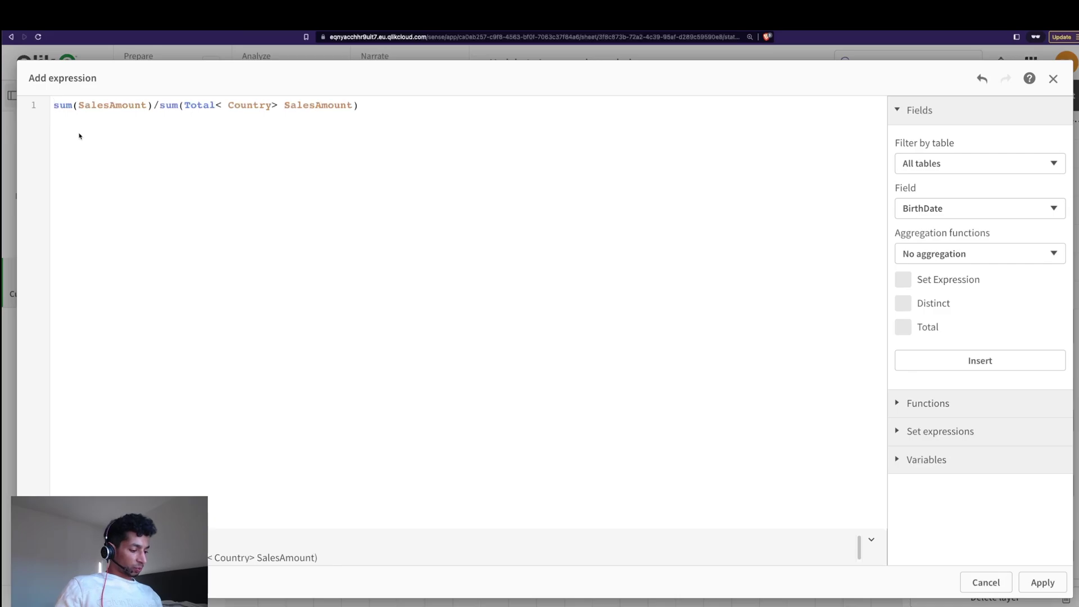
type("Aggr(")
key("End")
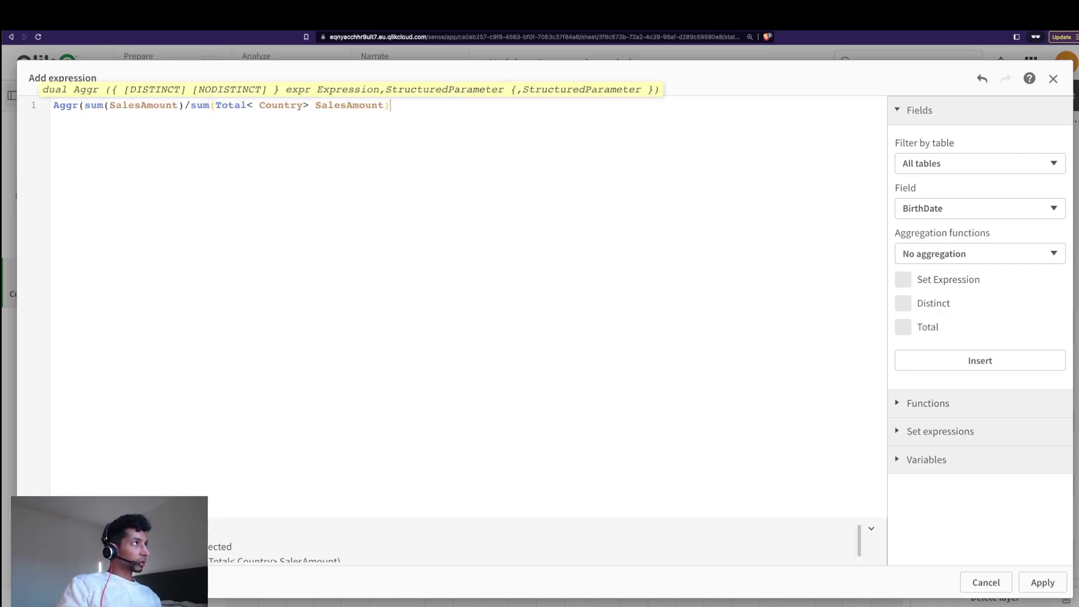
type(",")
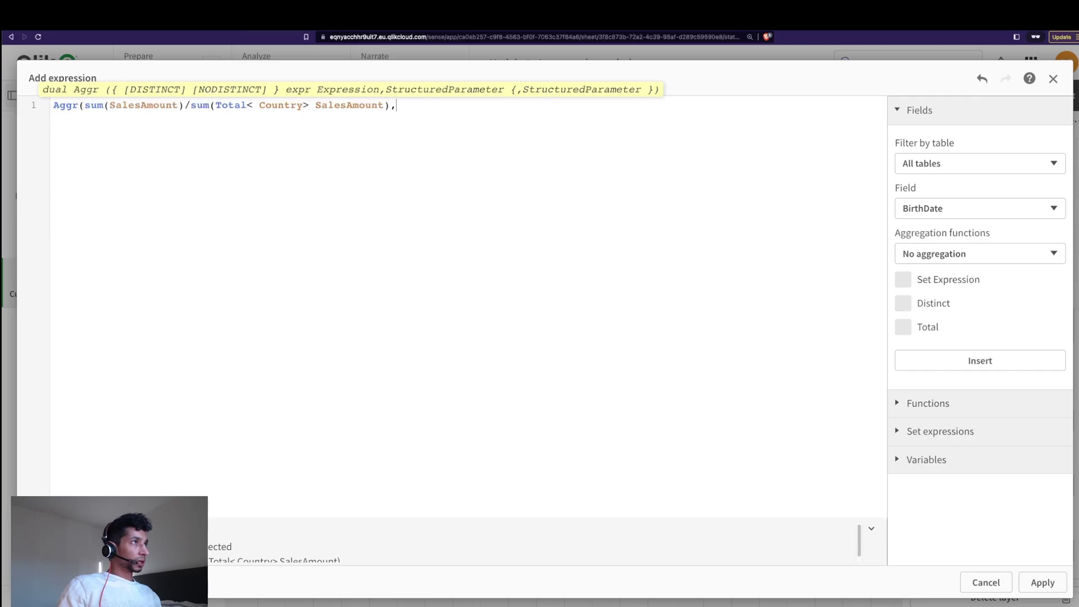
type("cou")
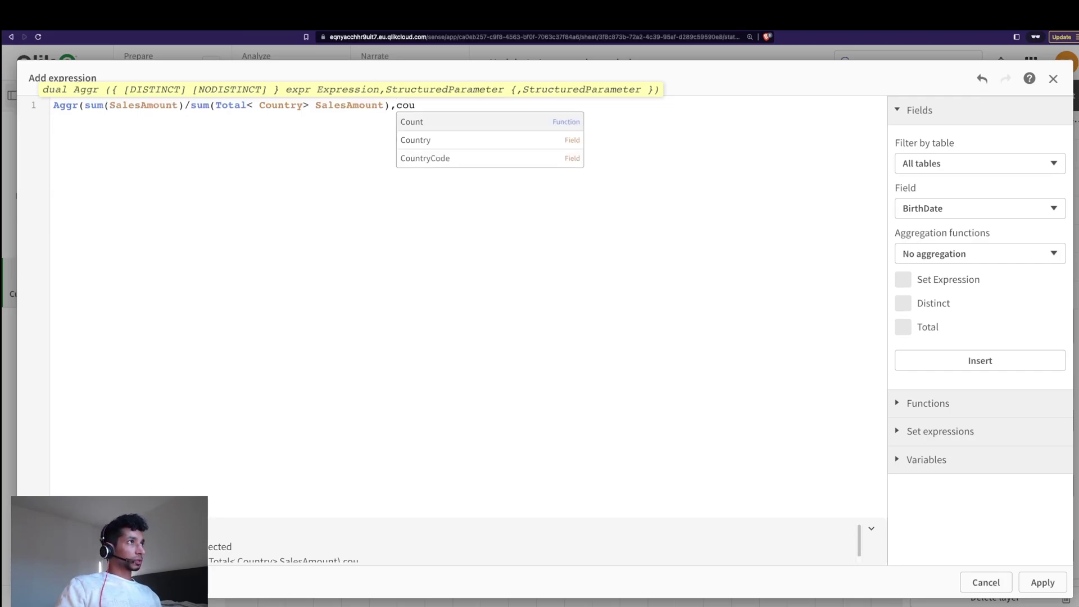
key("Down")
key("Return")
type(",Ci")
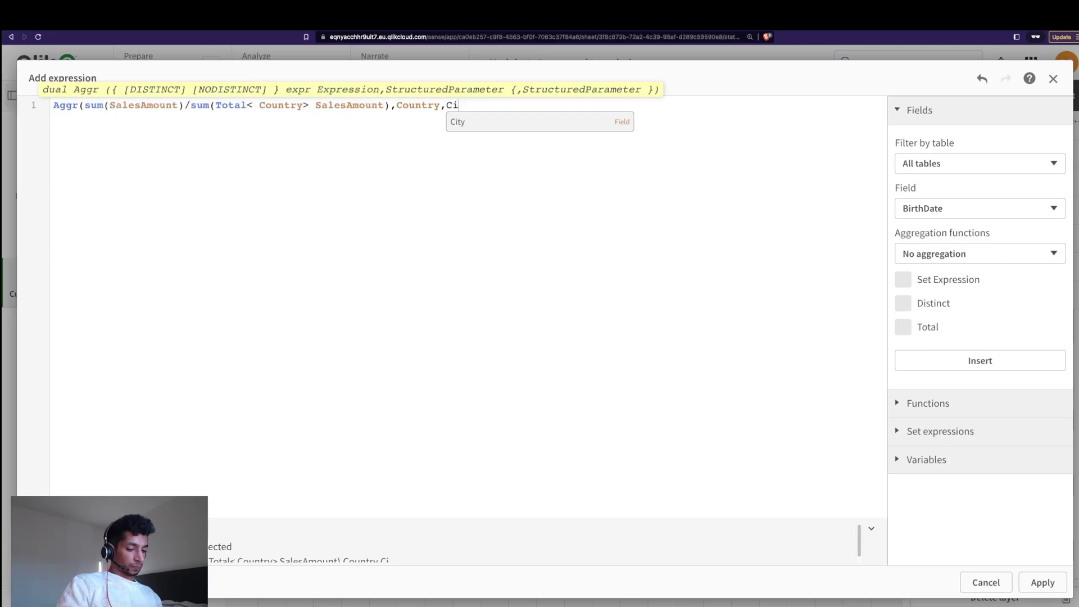
key("Return")
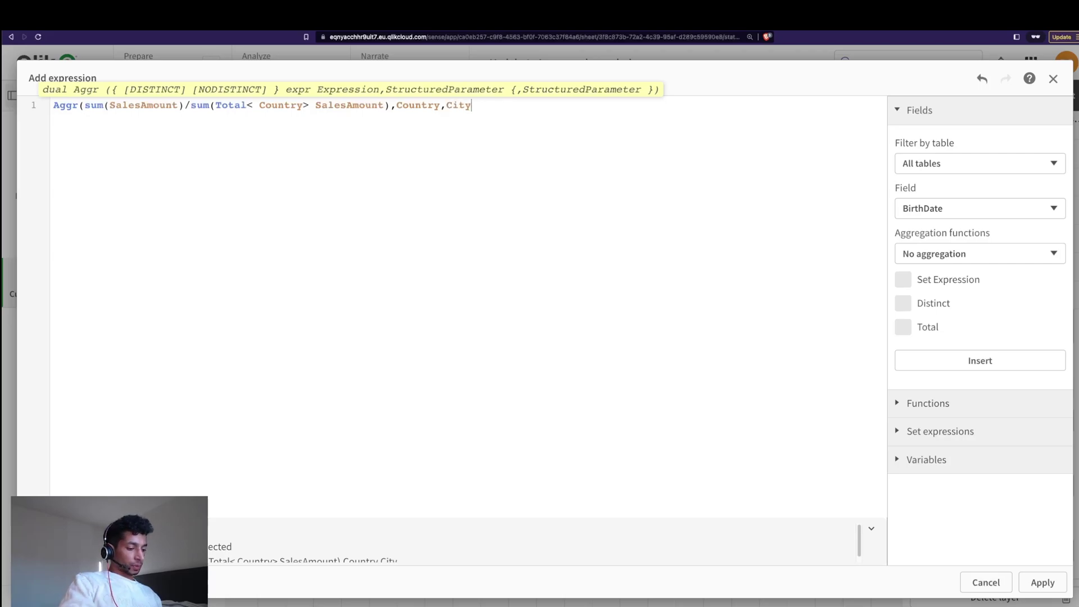
type(")")
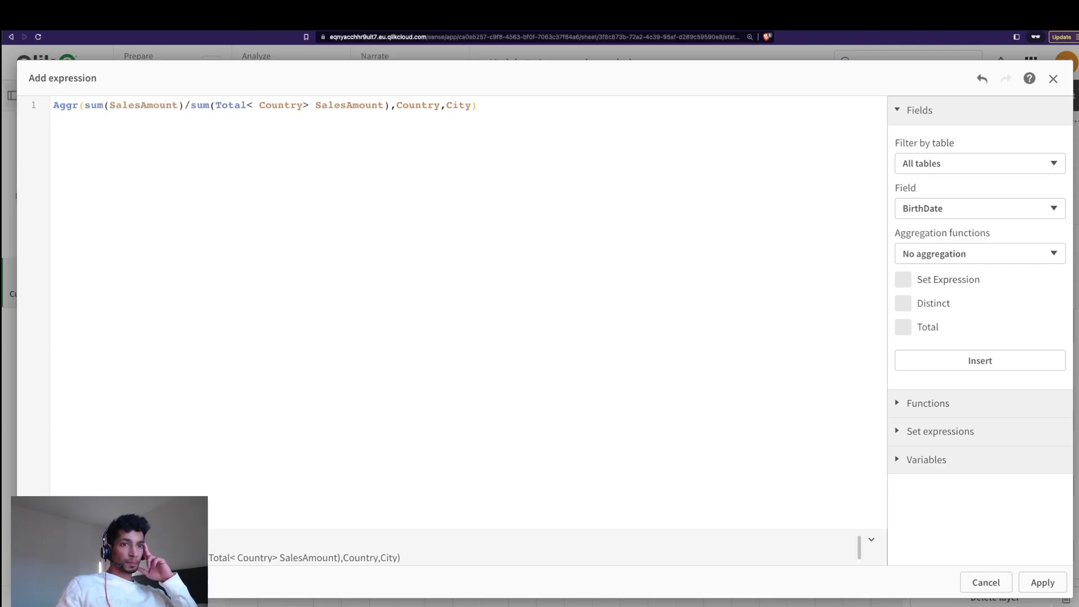
left_click(1043, 582)
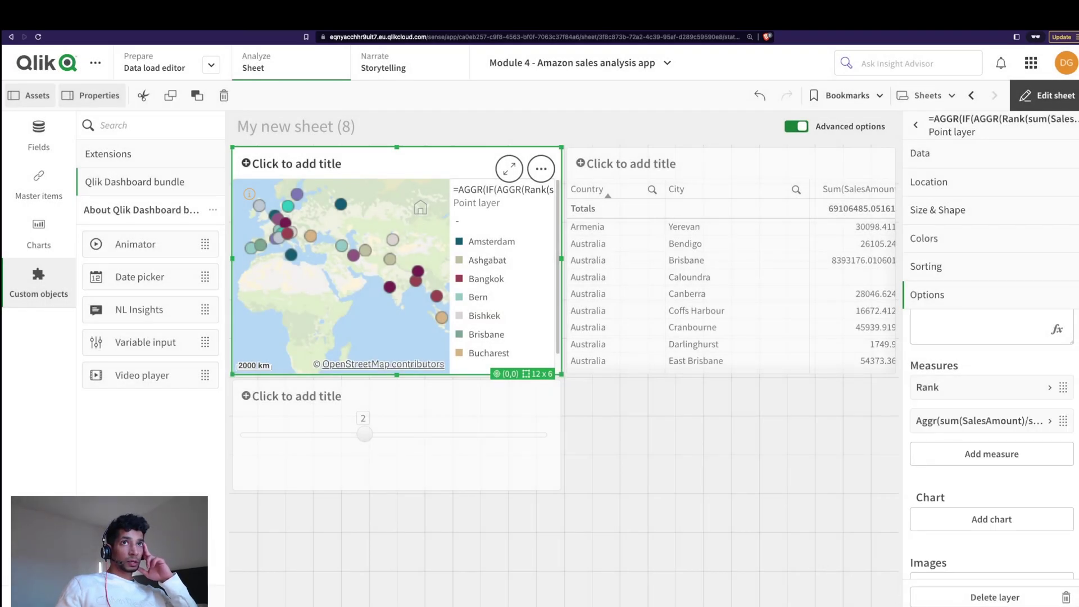
- Label the new Aggr sales share tooltip measure "% of Sales per country"
left_click(964, 421)
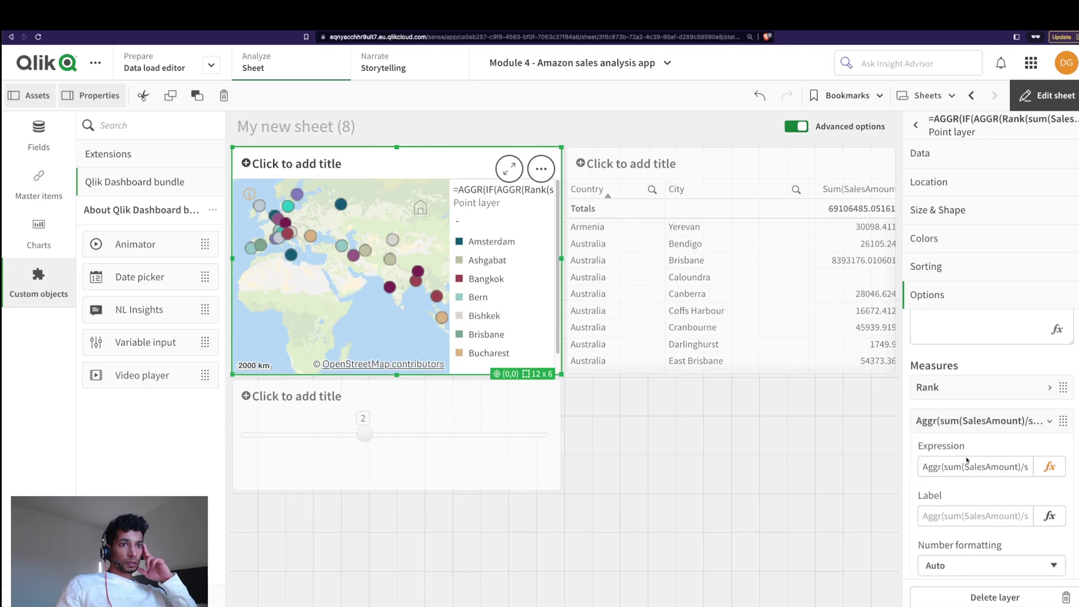
left_click(954, 515)
type("%")
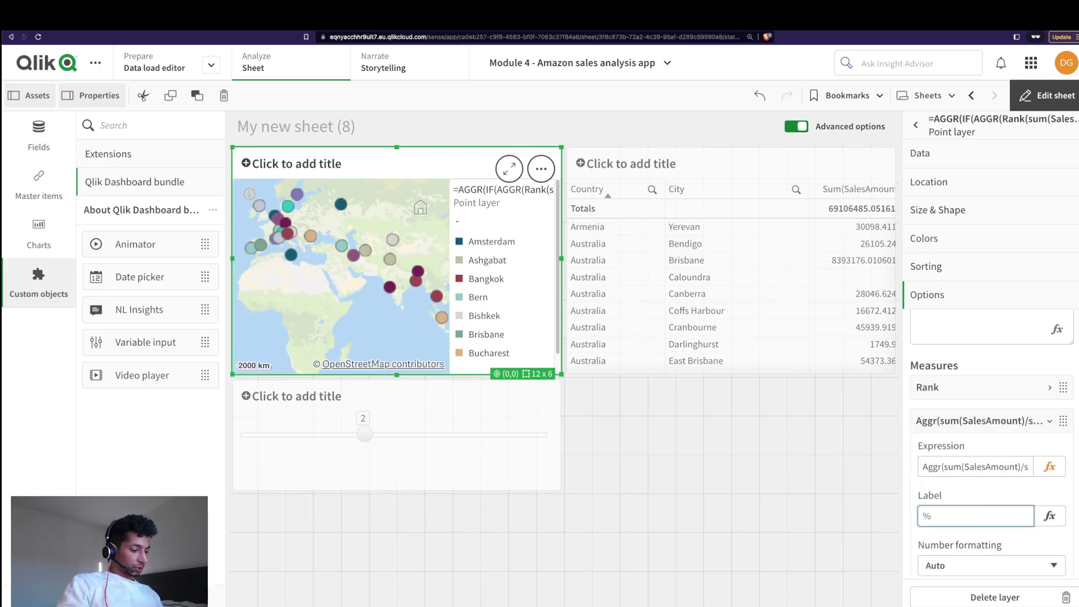
type(" of Sales per co")
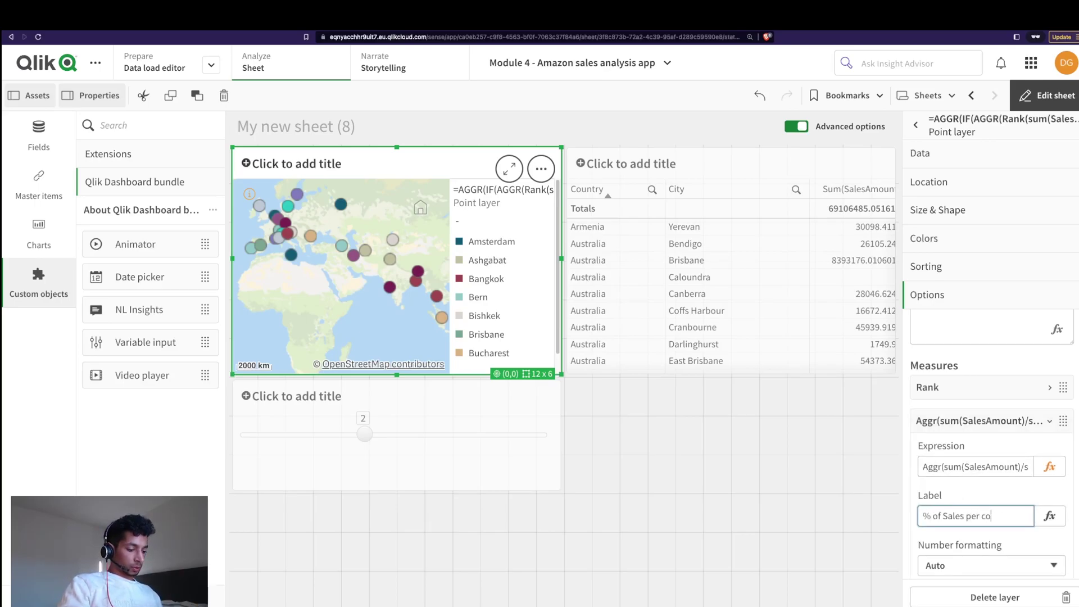
type("untry")
key("Return")
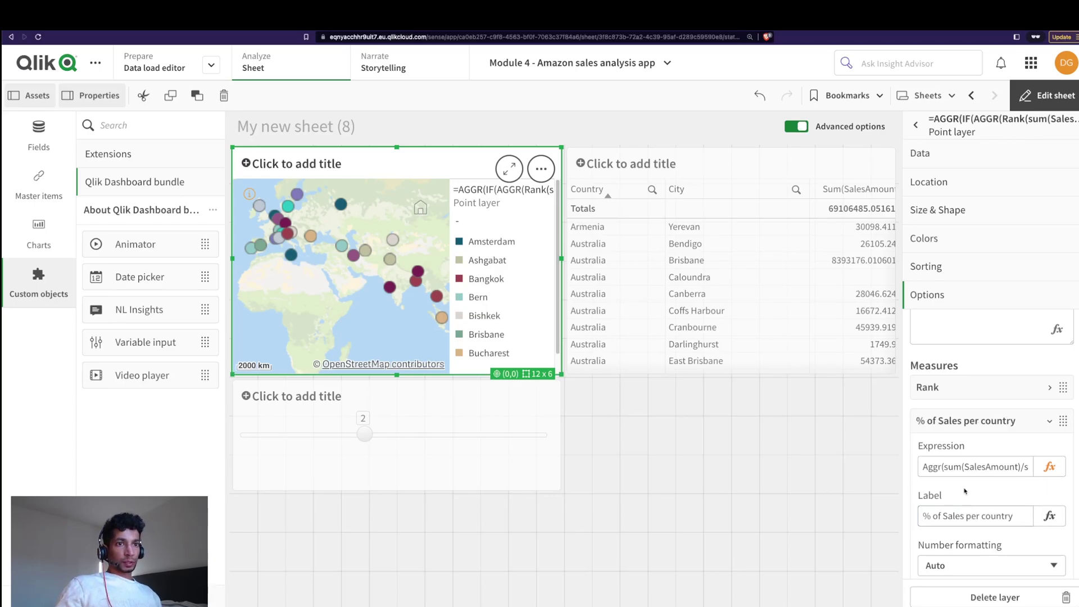
- Set the share measure's number formatting to Number with the 12.34% format
scroll(960, 450, "down", 2)
left_click(959, 444)
left_click(960, 452)
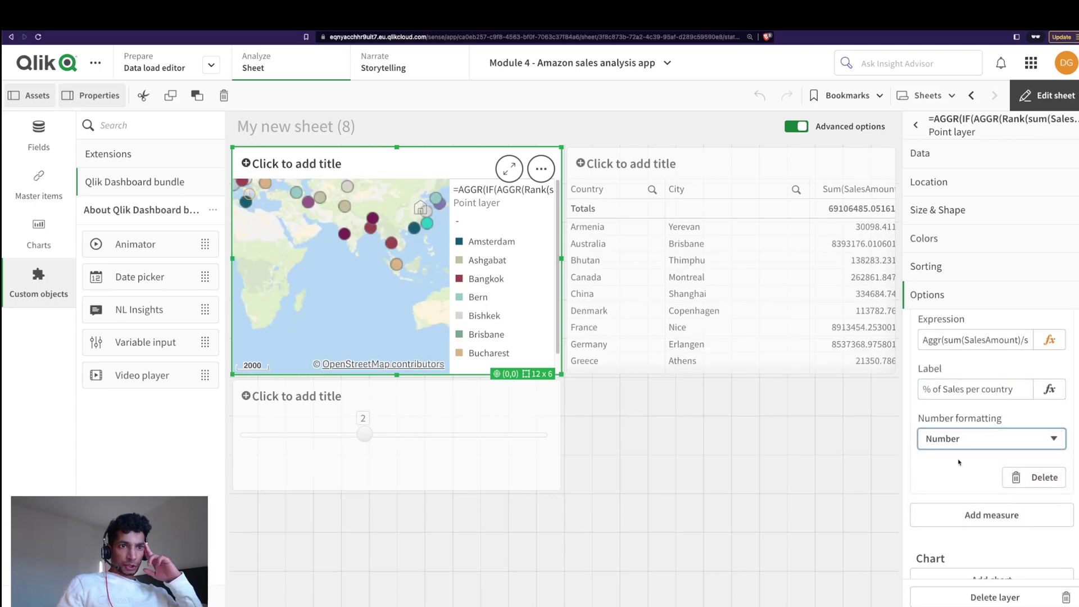
left_click(965, 509)
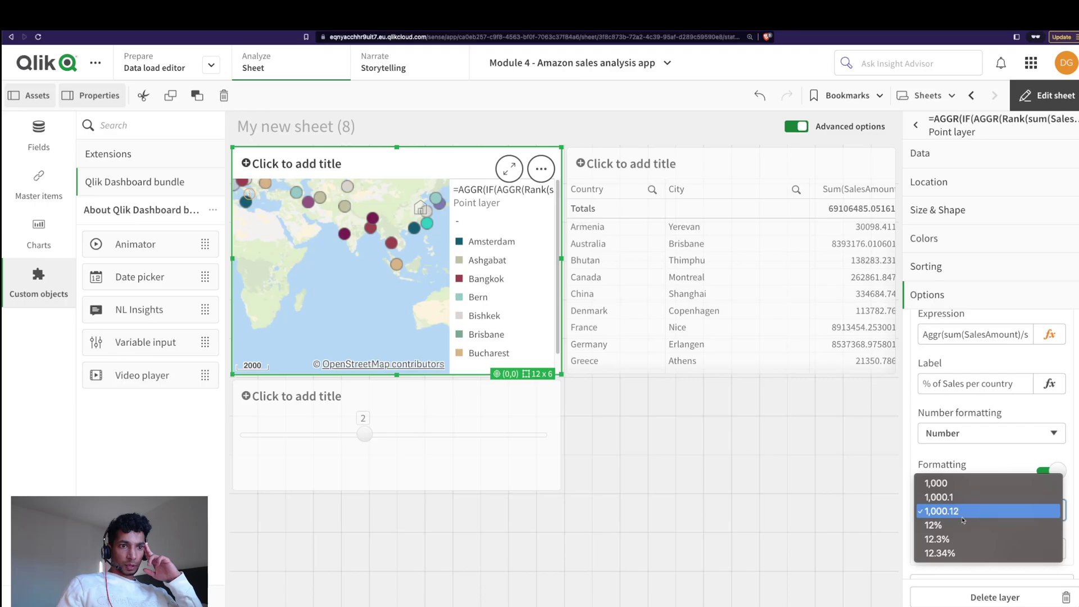
left_click(955, 553)
- Leave edit mode to inspect an Australian city's map tooltip, and set the rank slider to 0
left_click(1047, 95)
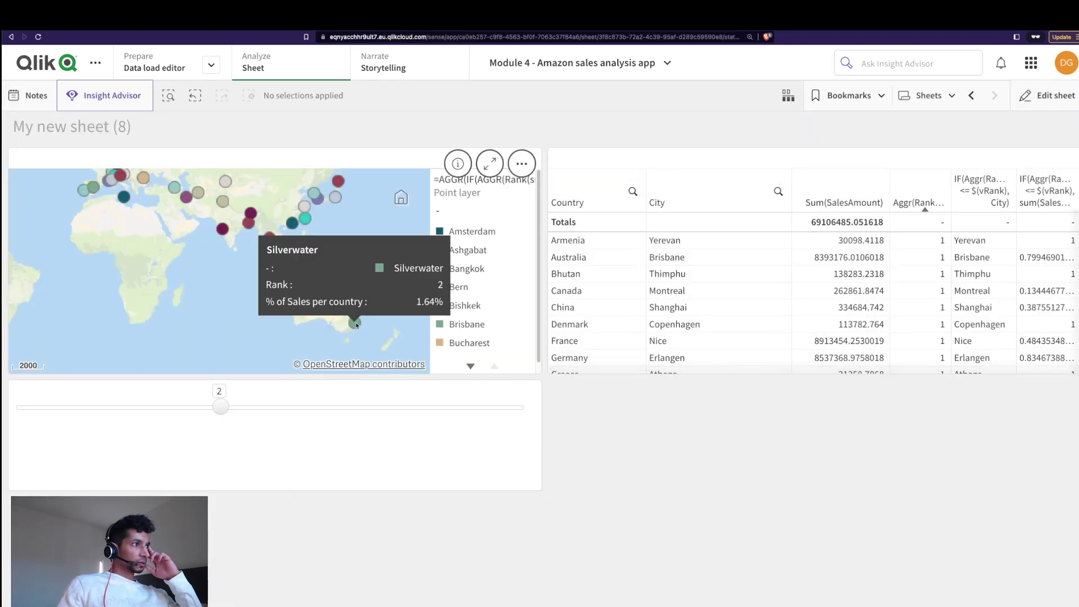
mouse_move(362, 314)
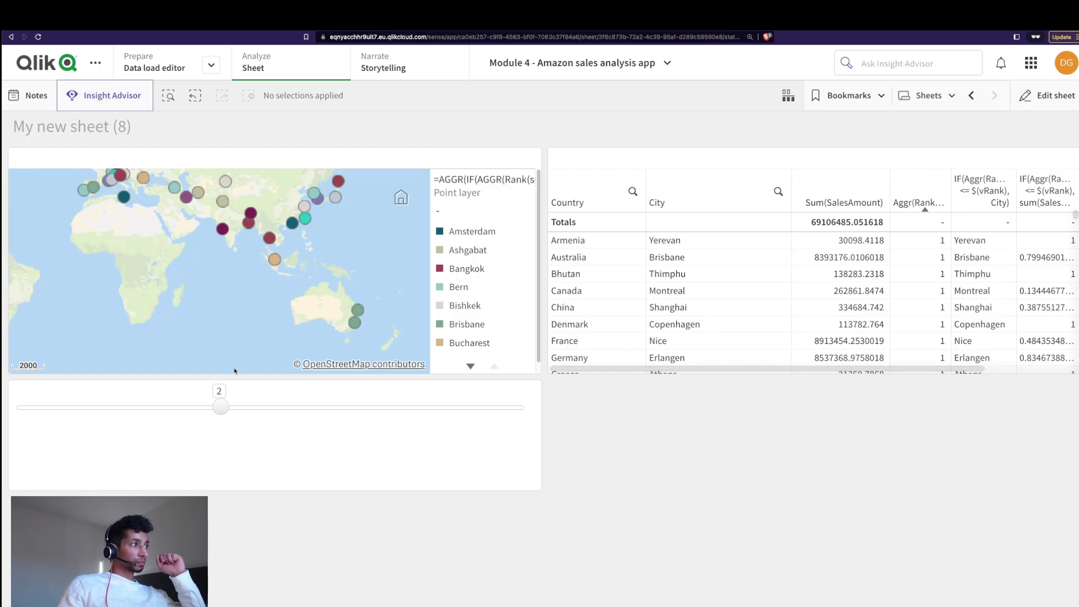
left_click_drag(218, 411, 24, 407)
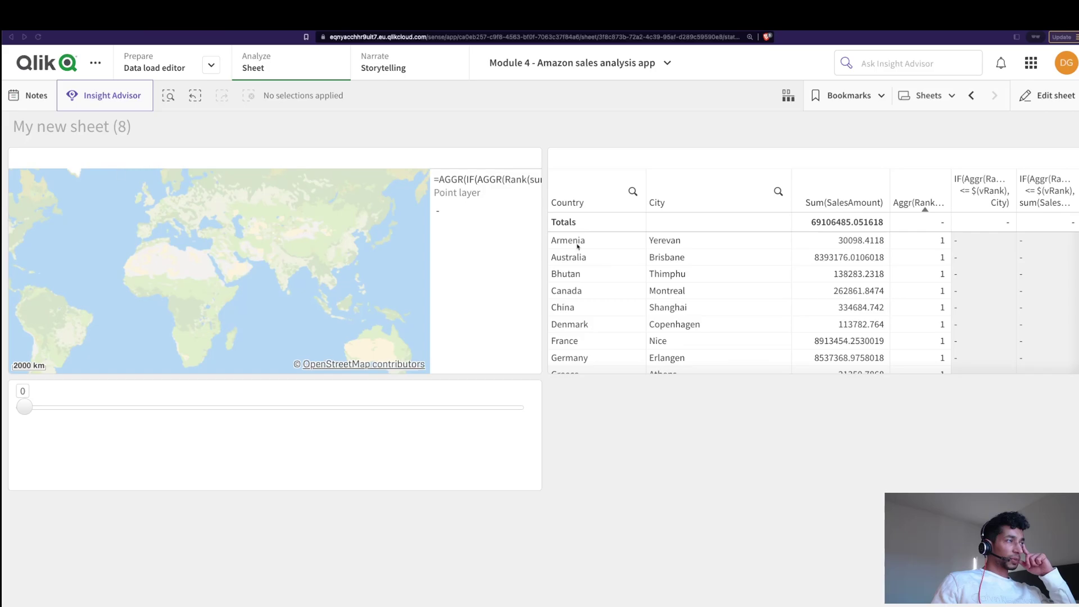
- Return to editing the sheet and start an expression for the map's title with the text 'Top Ranked Cities'
left_click(1048, 96)
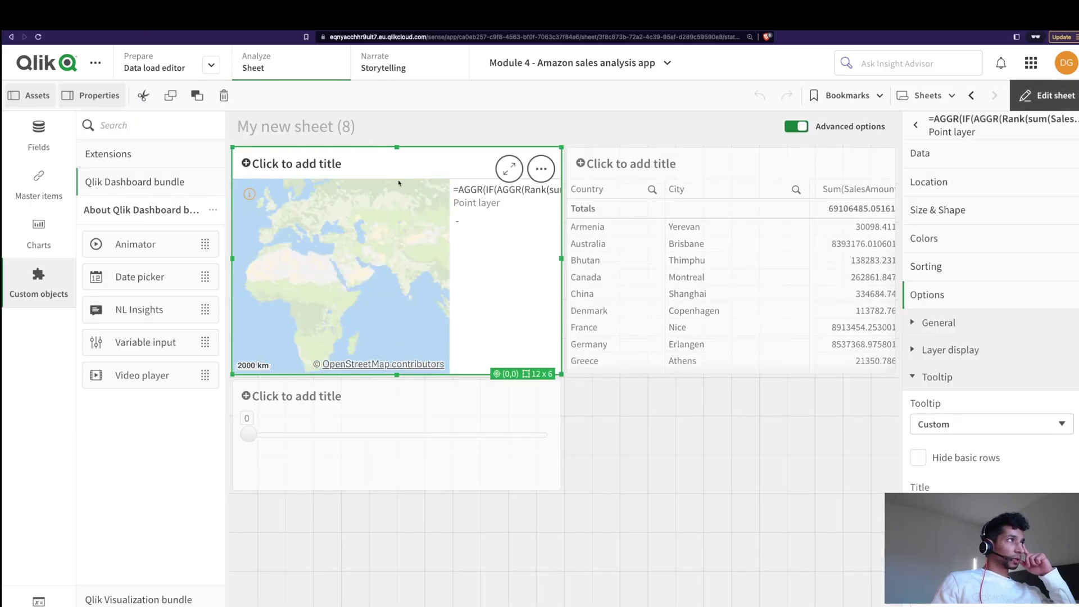
left_click(377, 171)
left_click(936, 226)
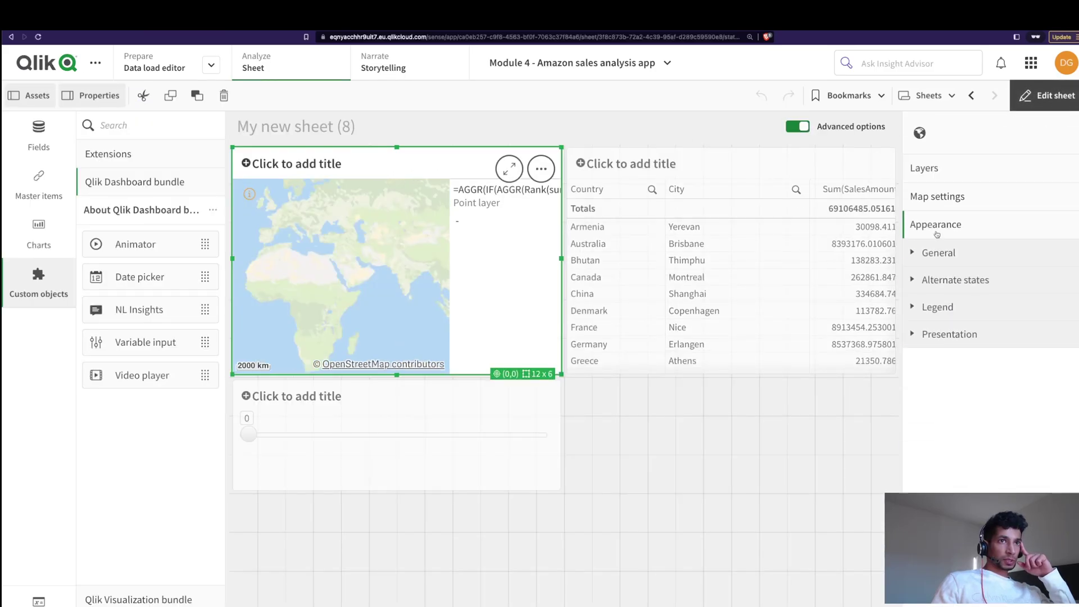
left_click(936, 256)
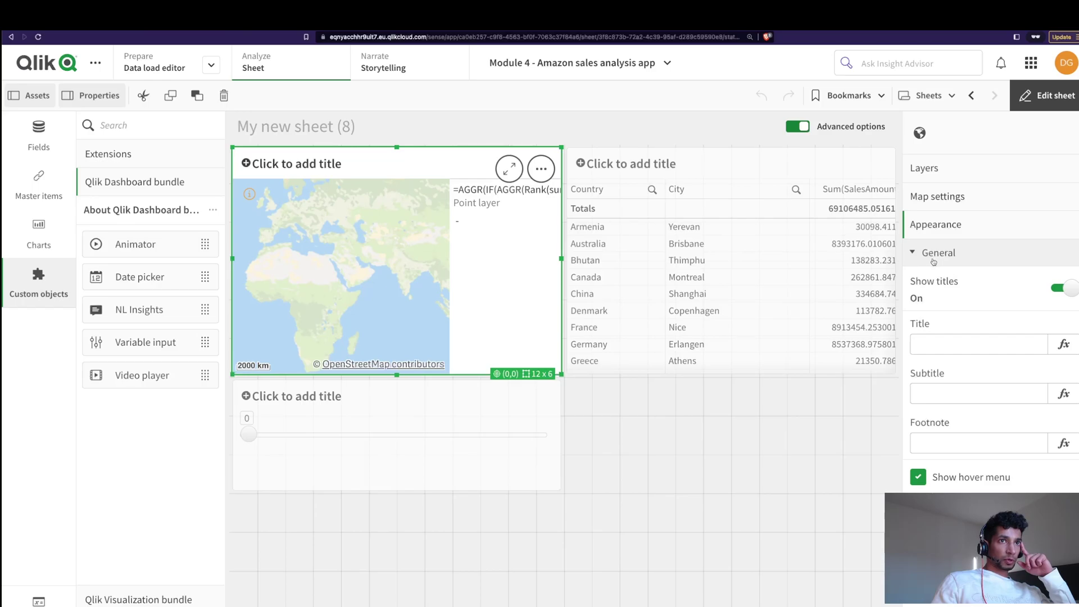
left_click(1064, 344)
type("''")
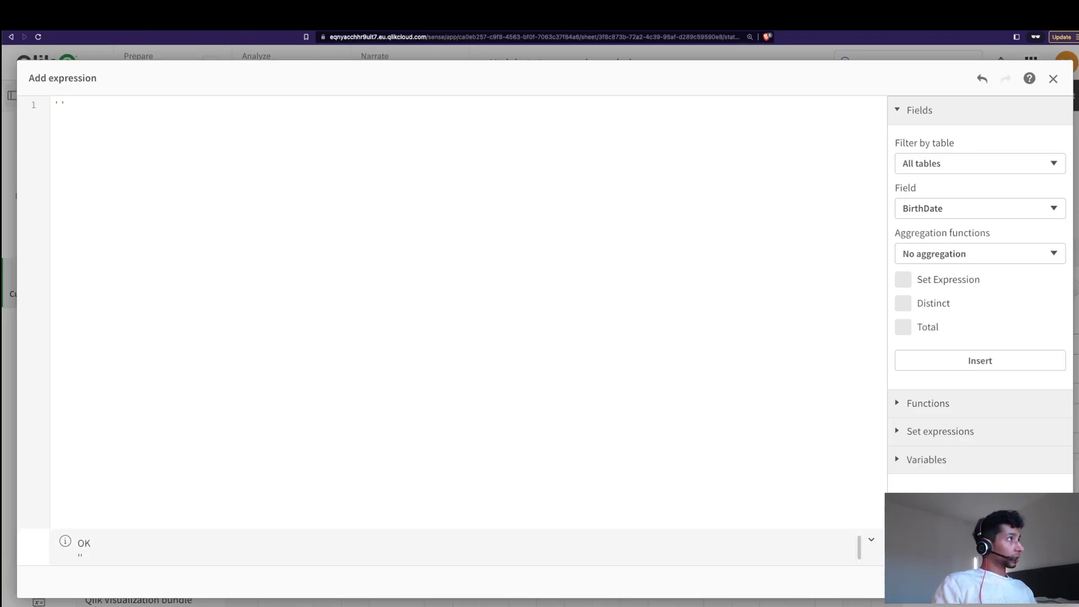
type("Top Ranked ")
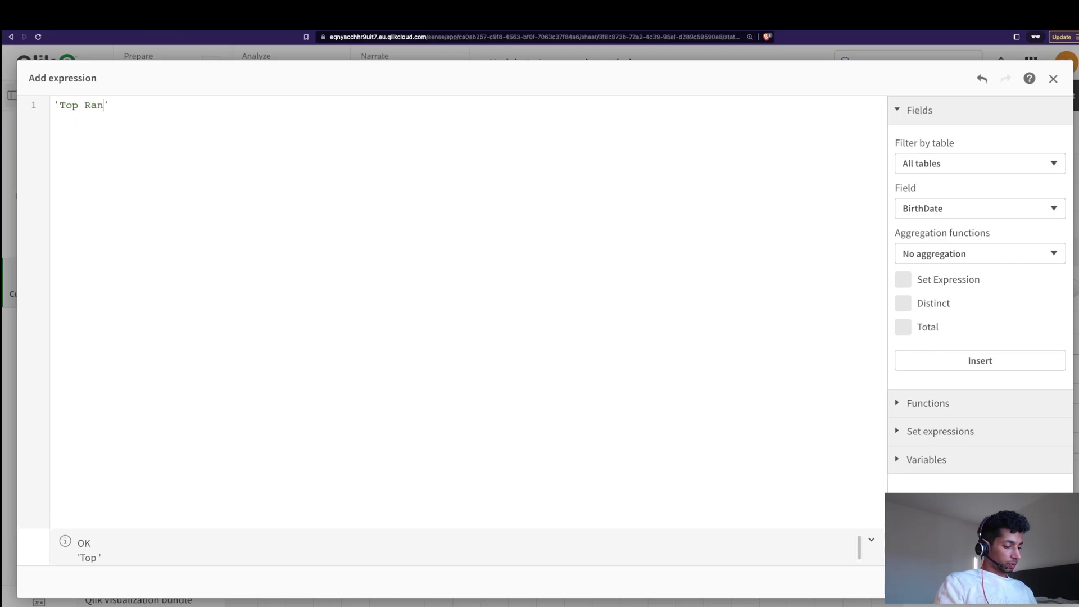
type("Cities")
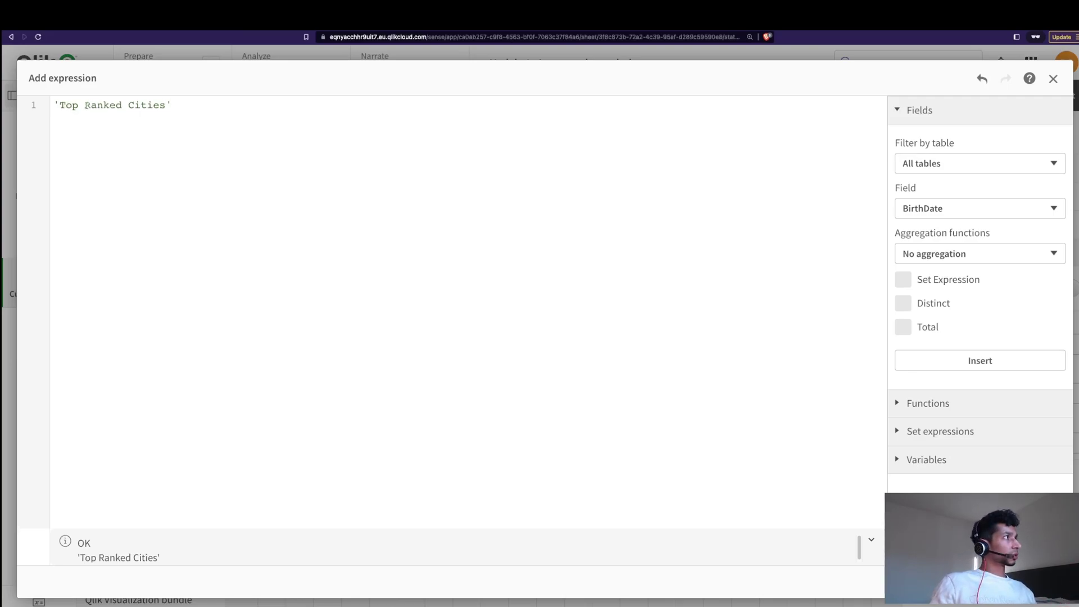
- Split the title text into two quoted strings, 'Top ' and ' Ranked Cities', with a gap between them
type("' ")
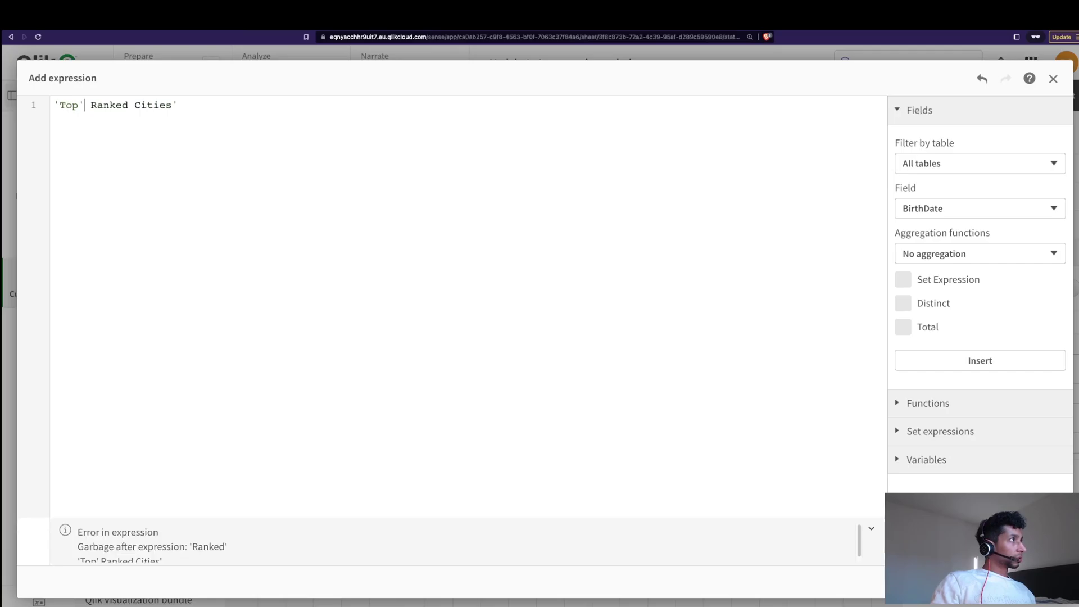
type("'")
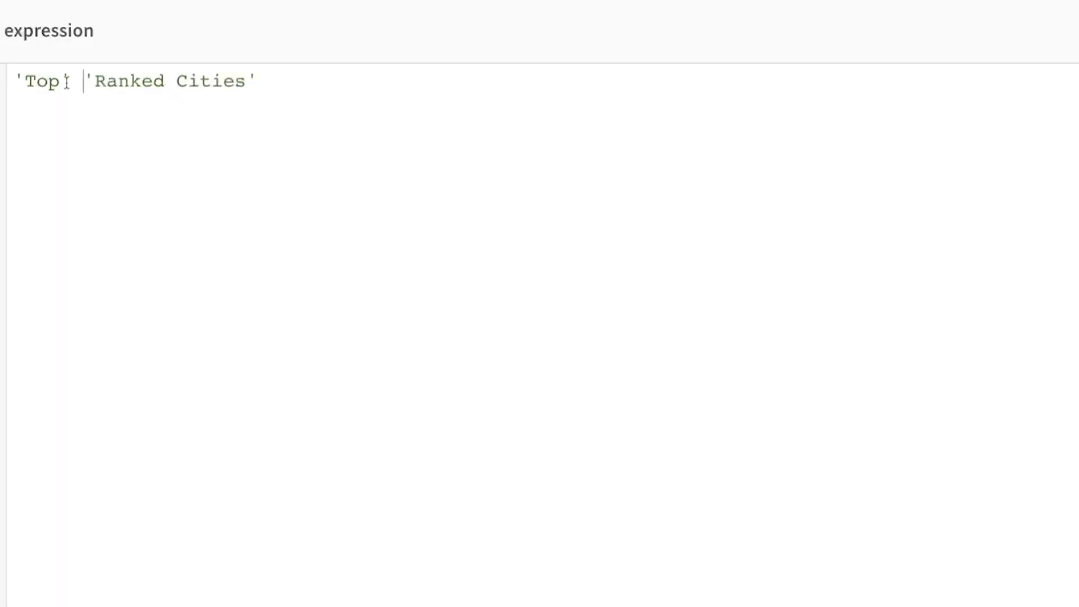
left_click(64, 84)
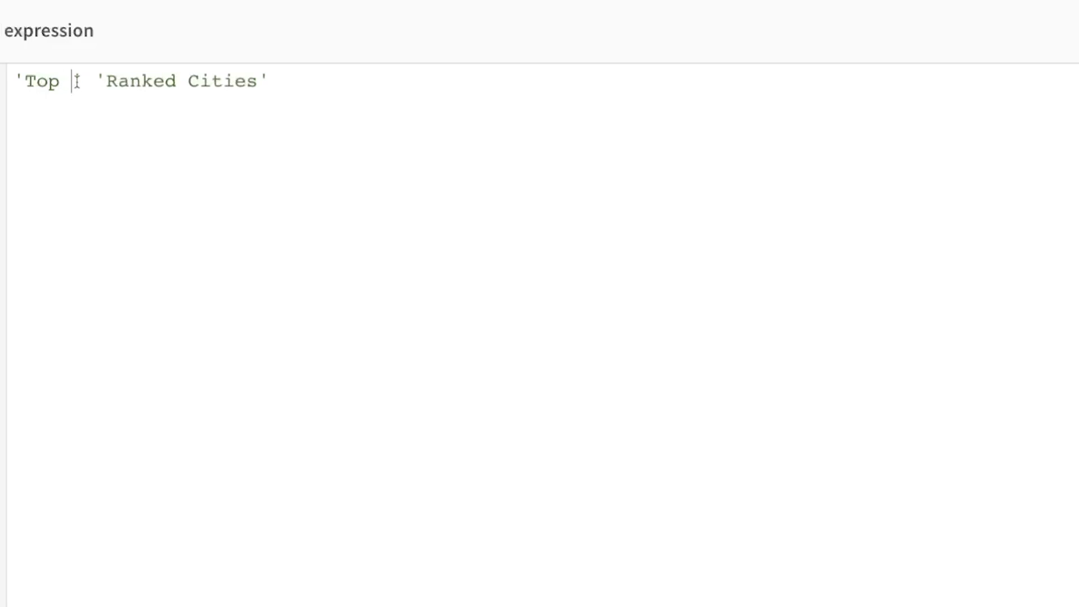
left_click(82, 81)
left_click(105, 81)
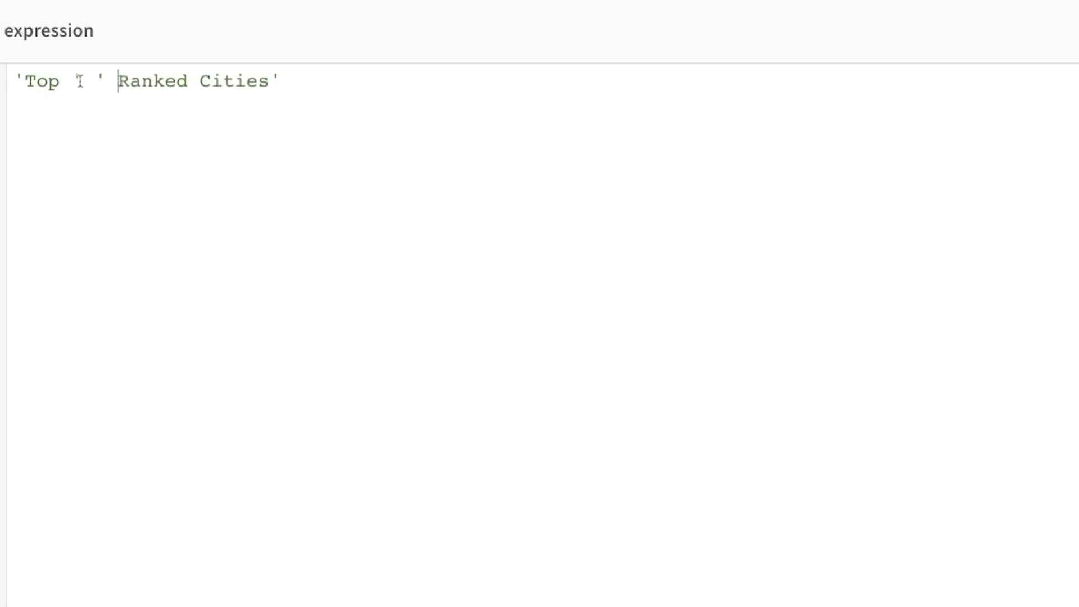
left_click(82, 82)
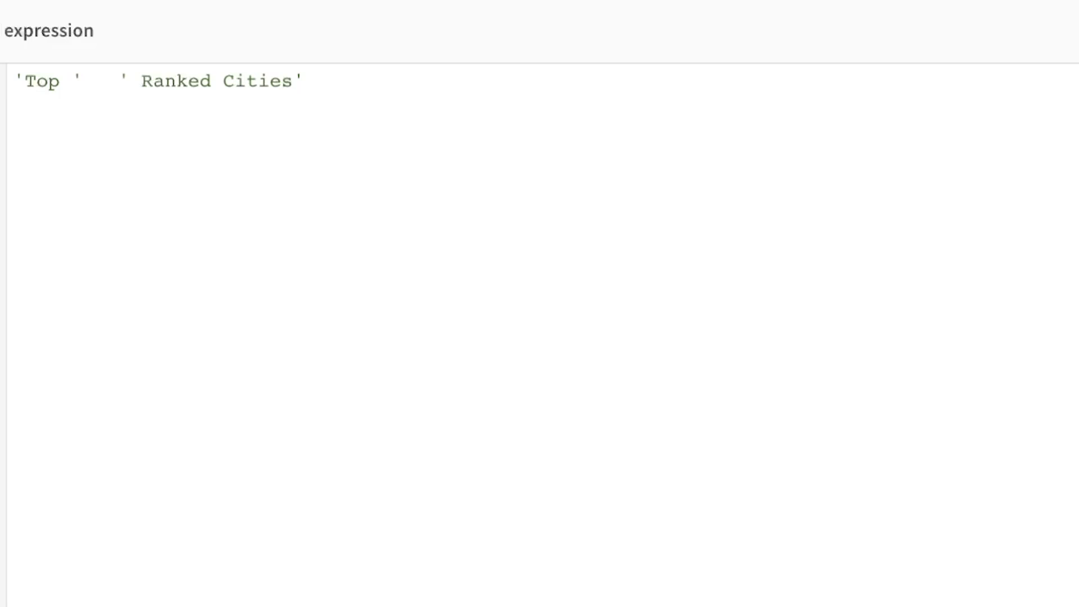
- Join the two quoted strings with the rank variable by inserting &$(vRank)& between 'Top ' and ' Ranked Cities'
type("$")
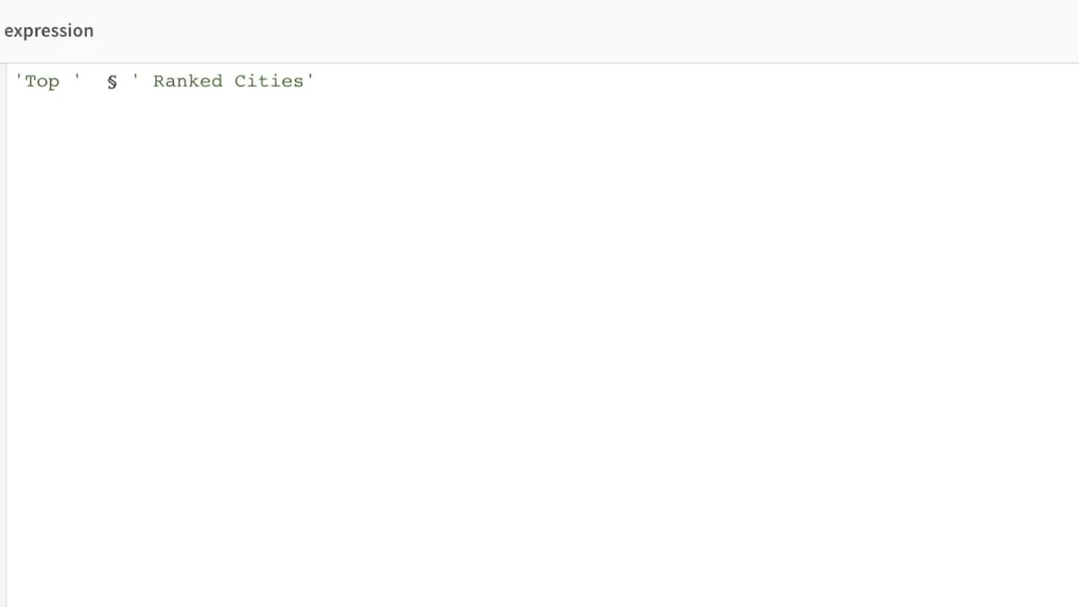
key("BackSpace")
type("&()")
key("Left")
key("Left")
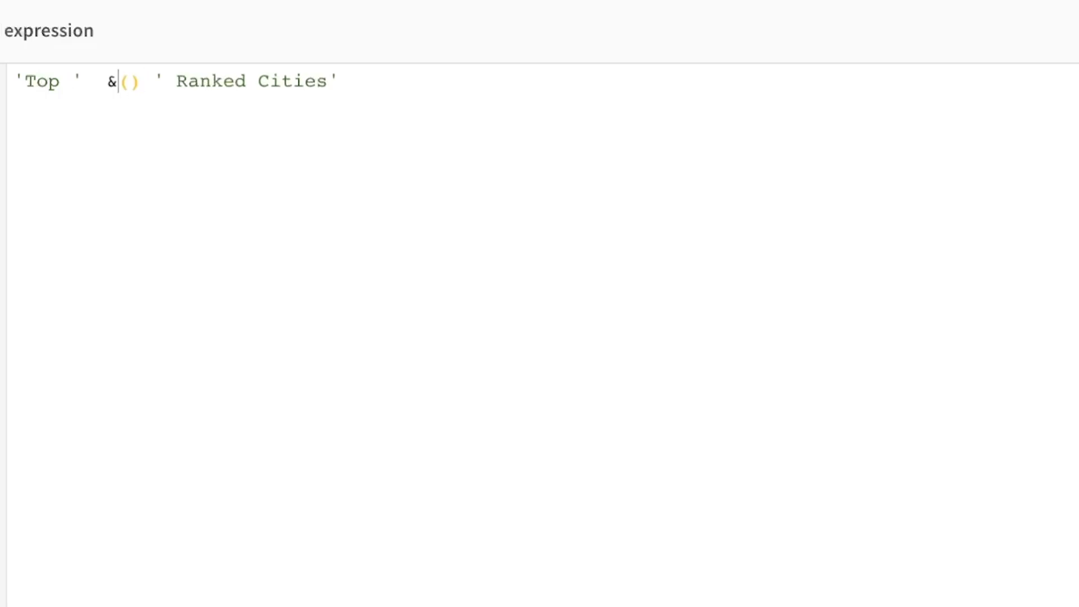
type("$")
key("Right")
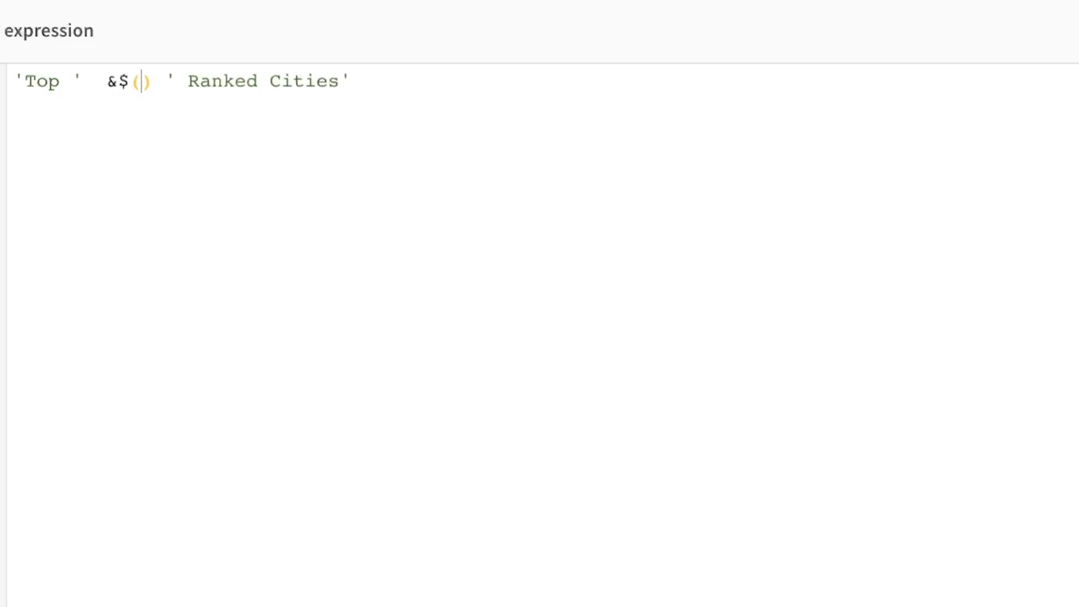
type("vRank")
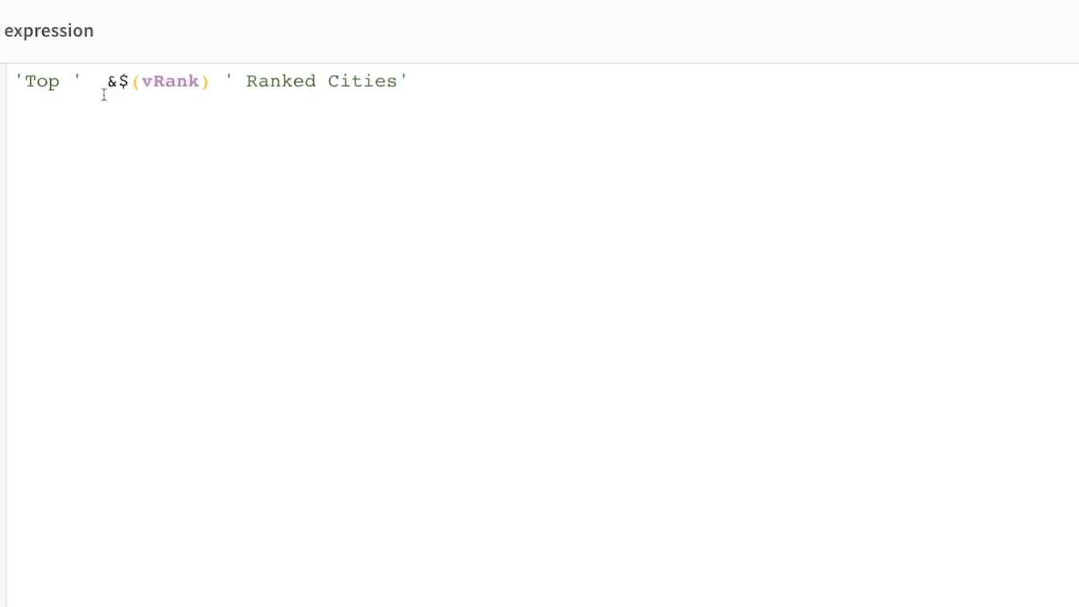
key("Right")
type("&")
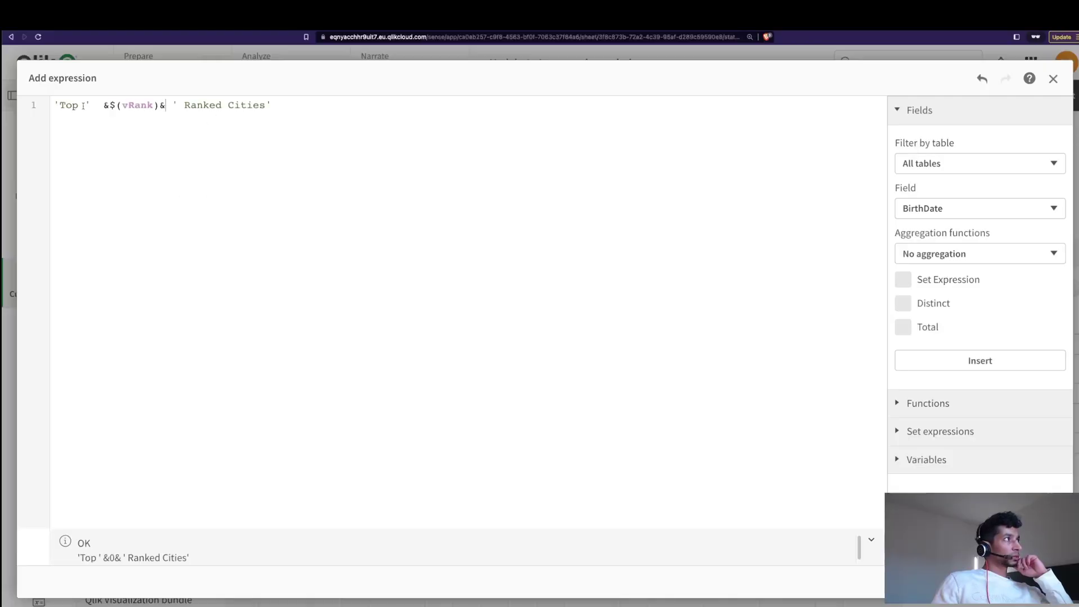
- Copy the whole title expression, apply it to the map, and leave edit mode to view the sheet
left_click_drag(110, 106, 156, 106)
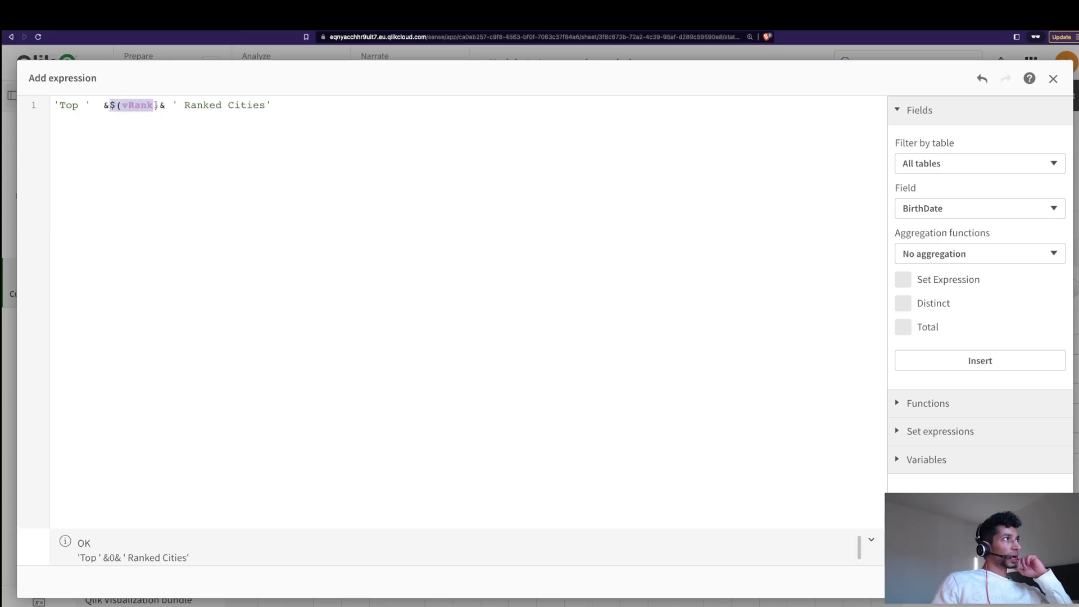
left_click_drag(272, 106, 52, 107)
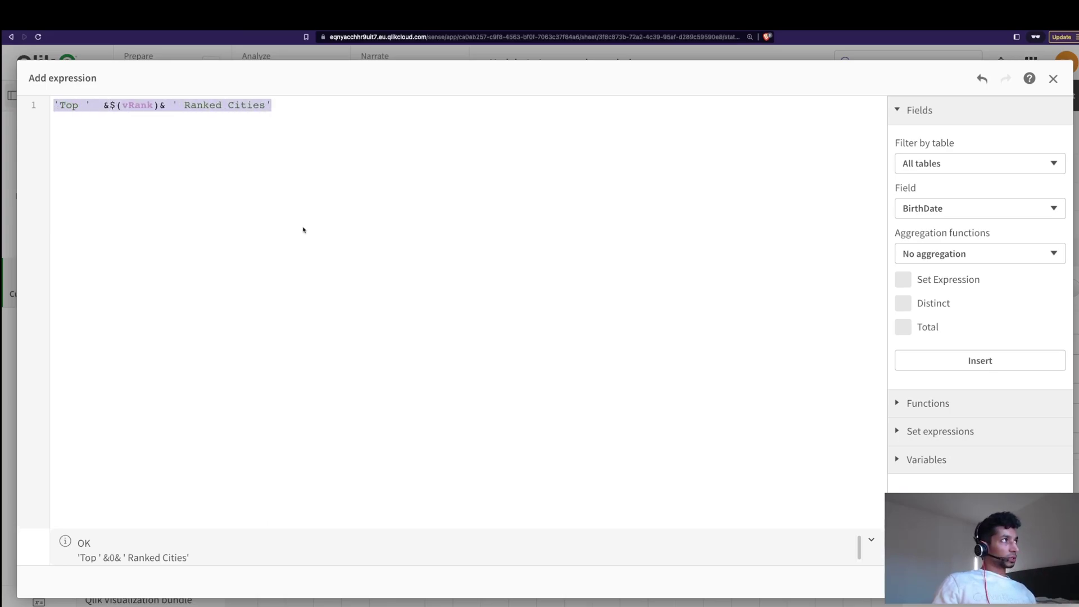
key("Escape")
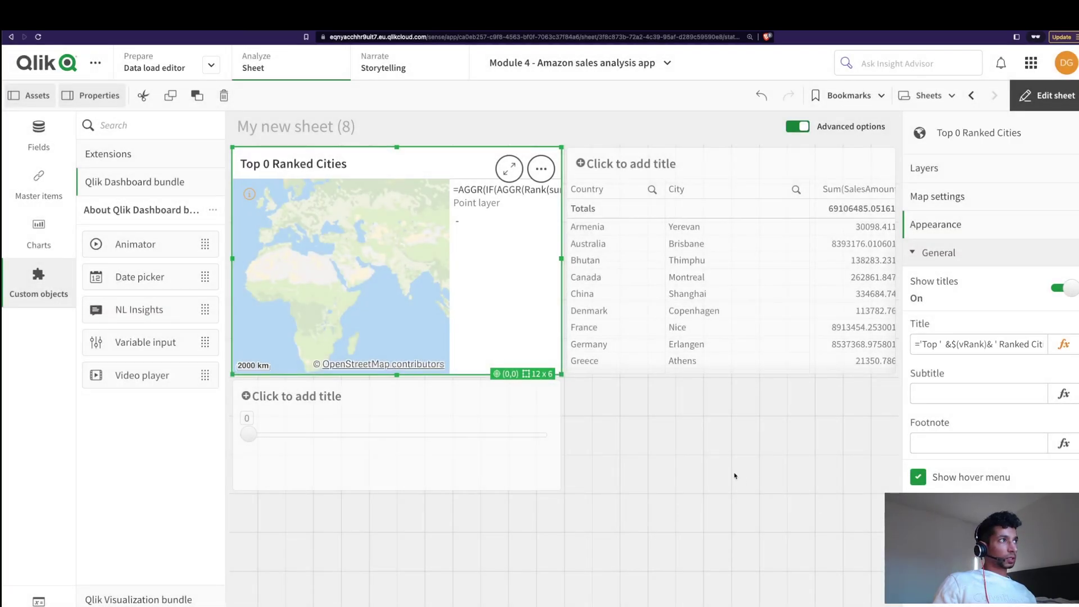
left_click(1045, 96)
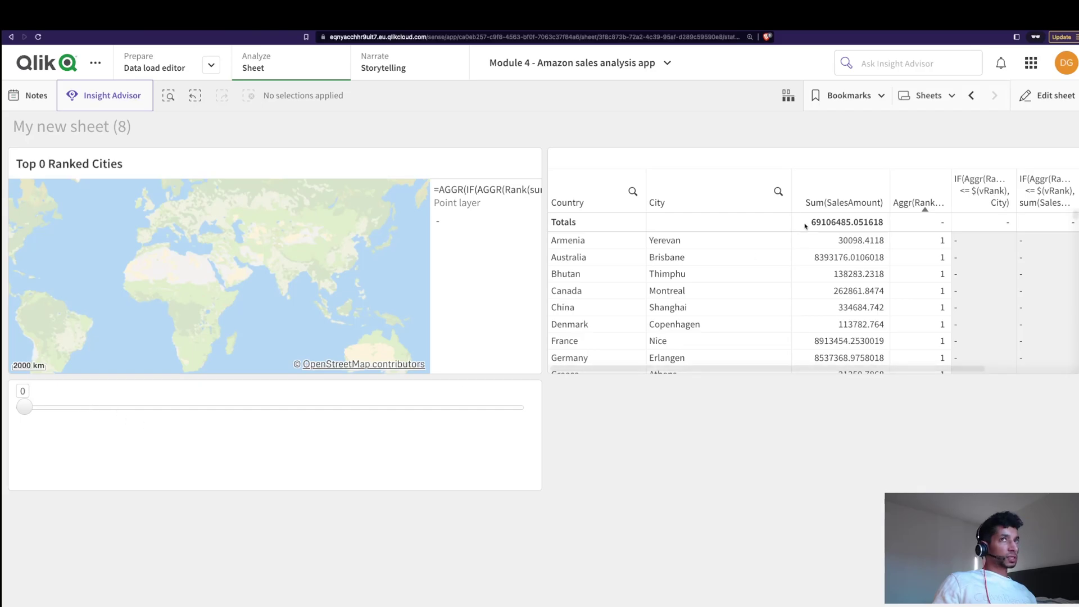
- Return to editing the sheet and paste the copied expression 'Top ' &$(vRank)& ' Ranked Cities' as the variable slider's title expression
key("ctrl+e")
left_click(261, 475)
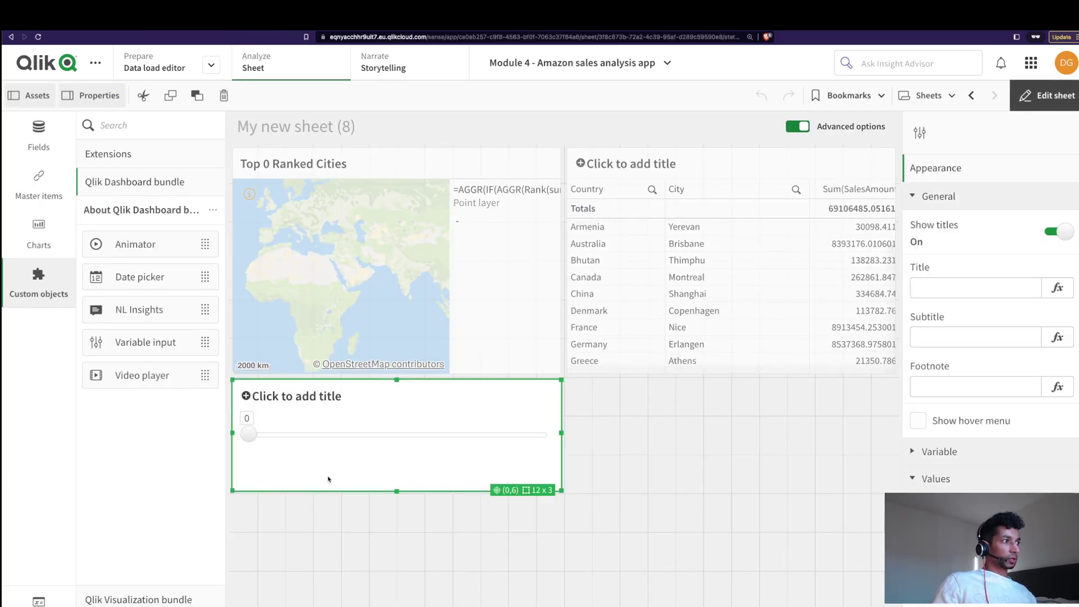
left_click(964, 288)
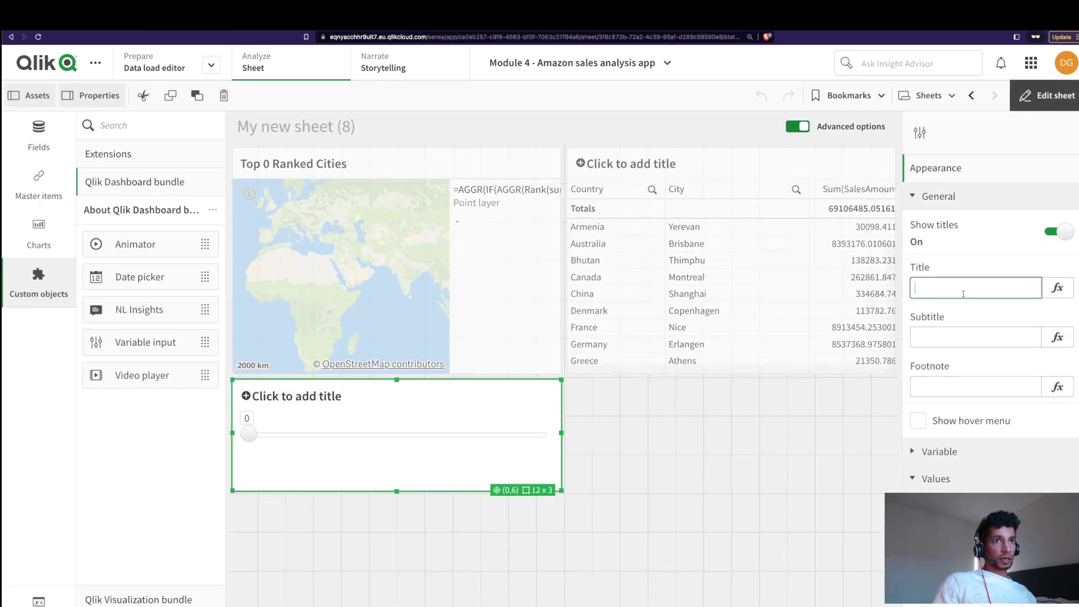
left_click(1057, 288)
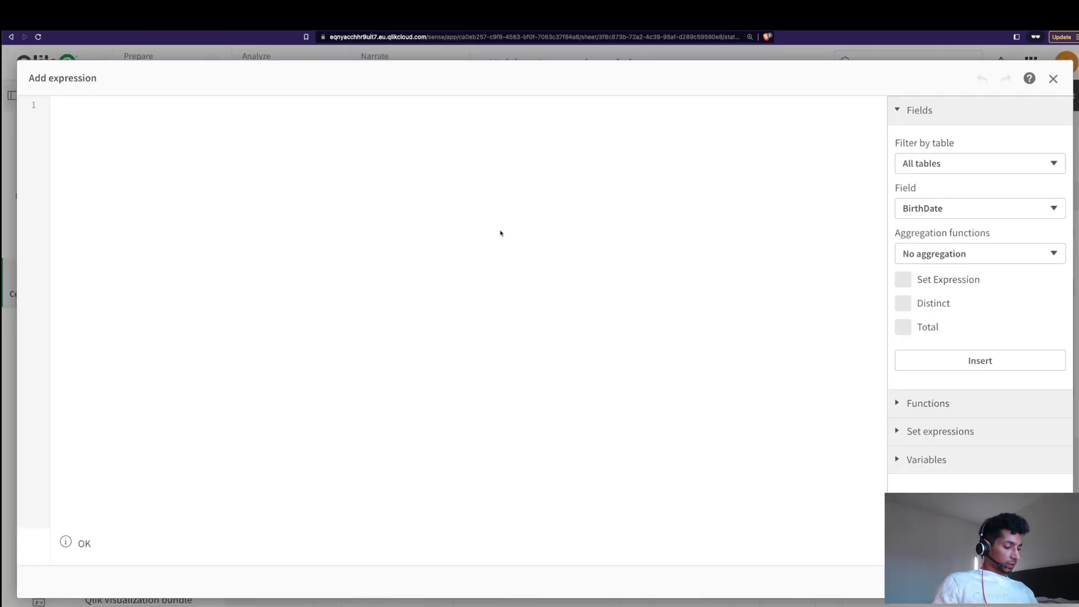
type("'Top '  &$(vRank)& ' Ranked Cities'")
- Change the slider's title expression to 'Rank Selected ' &$(vRank)&, removing the ' Ranked Cities' string, and apply it
left_click_drag(287, 105, 179, 105)
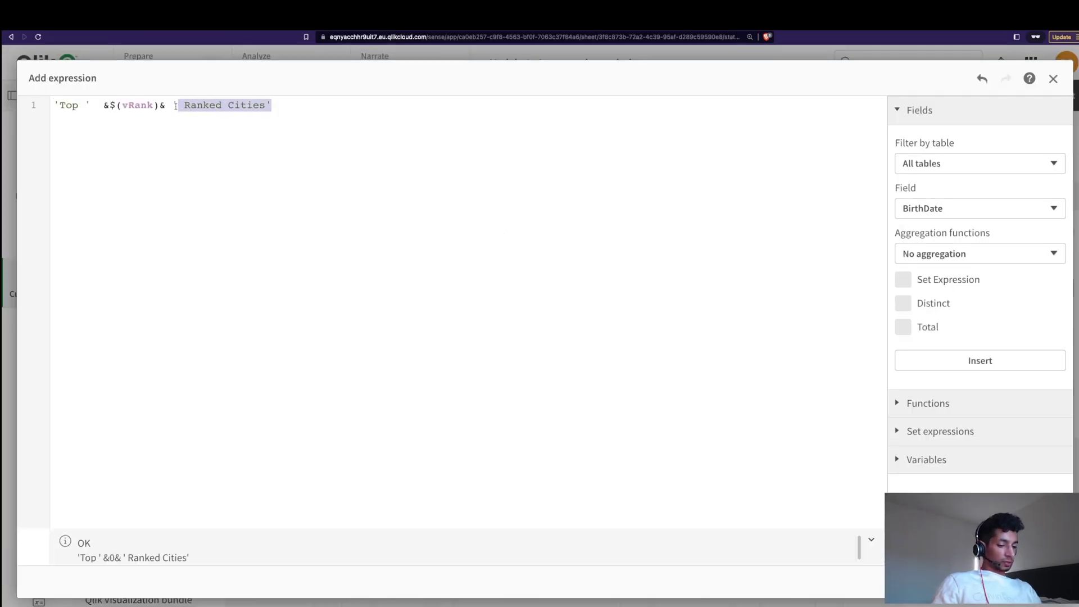
key("BackSpace")
double_click(82, 107)
type("Rank Selected")
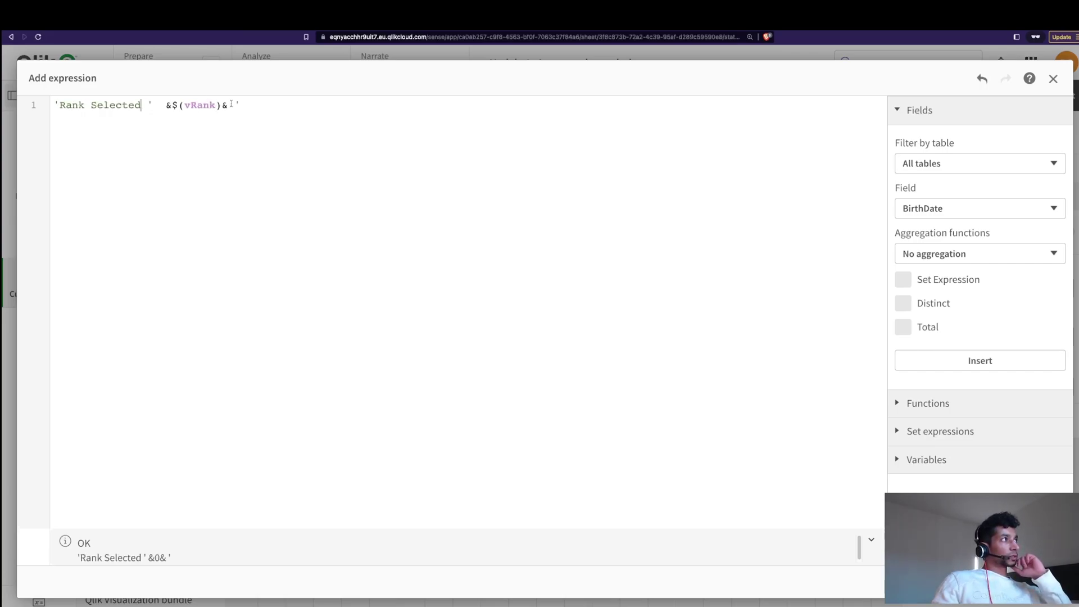
left_click(252, 123)
key("BackSpace")
key("BackSpace")
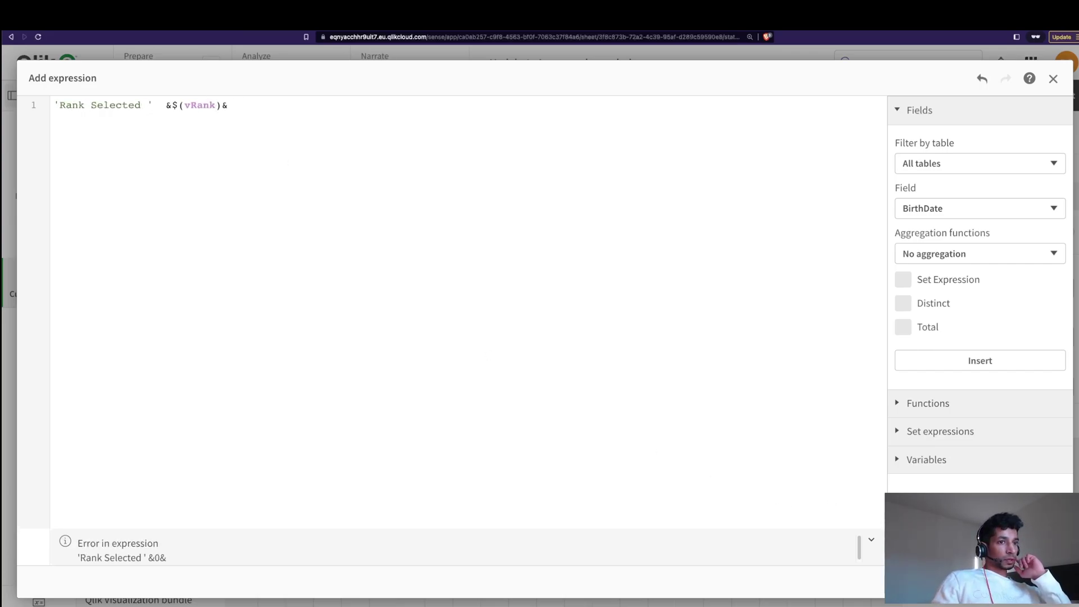
left_click(1040, 582)
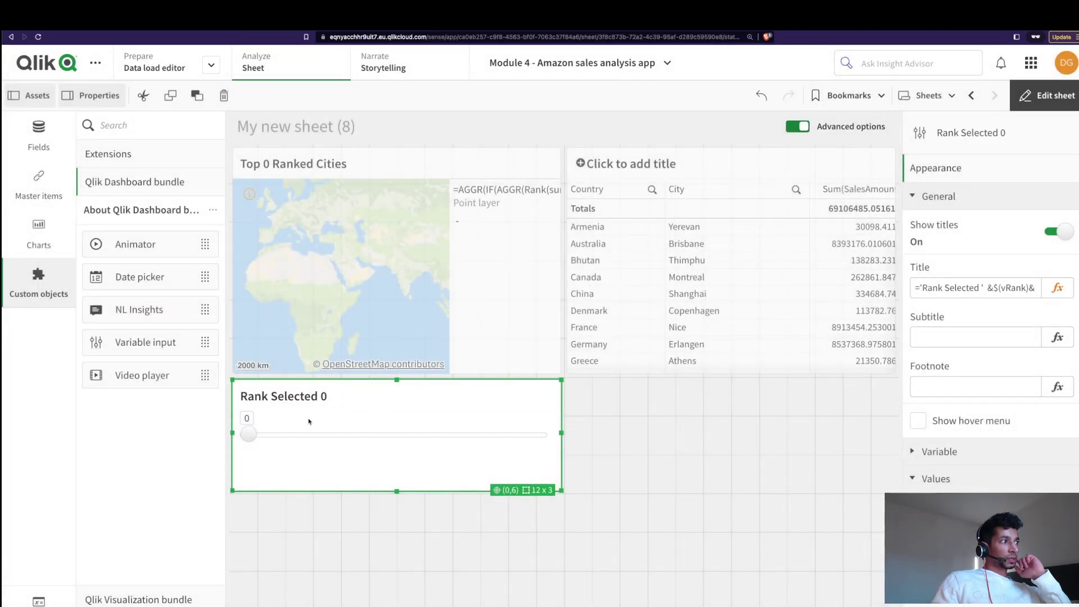
- Leave edit mode and set the rank slider to 1 and then 2 to test the map and slider titles
left_click(1044, 95)
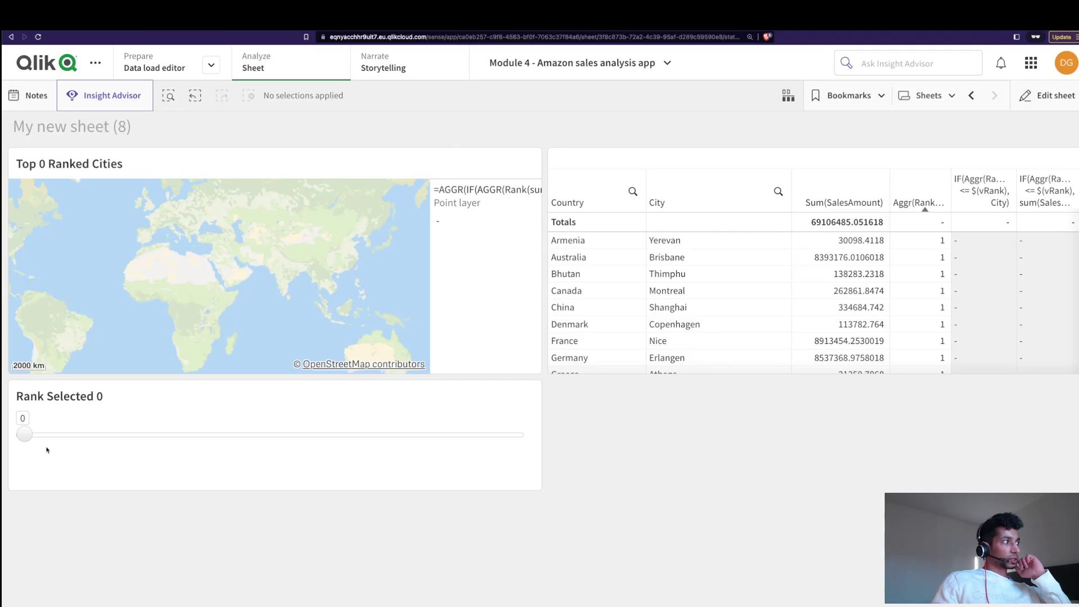
left_click(86, 438)
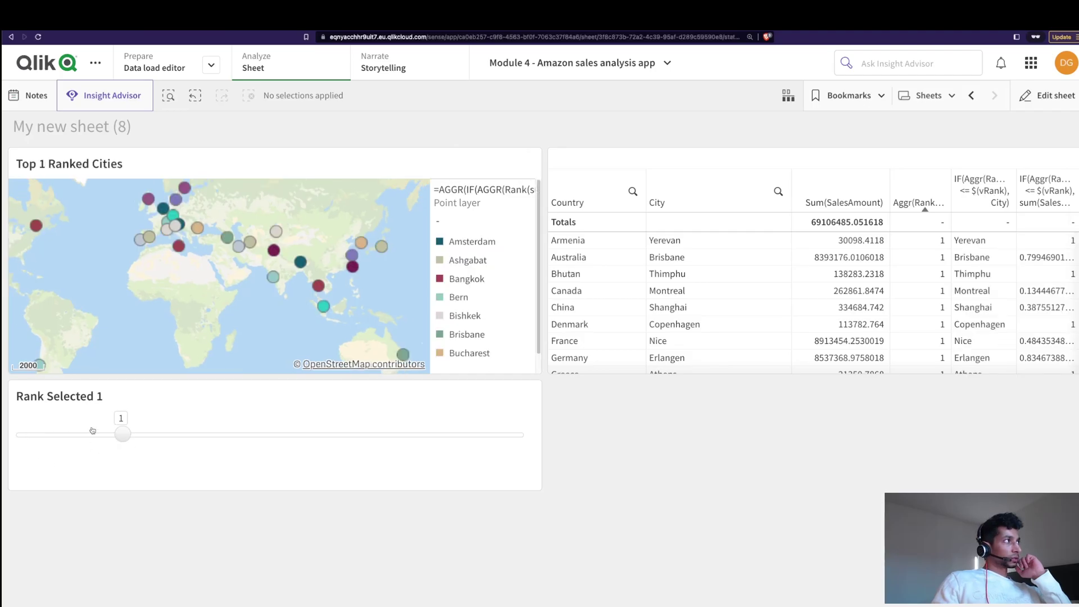
mouse_move(53, 175)
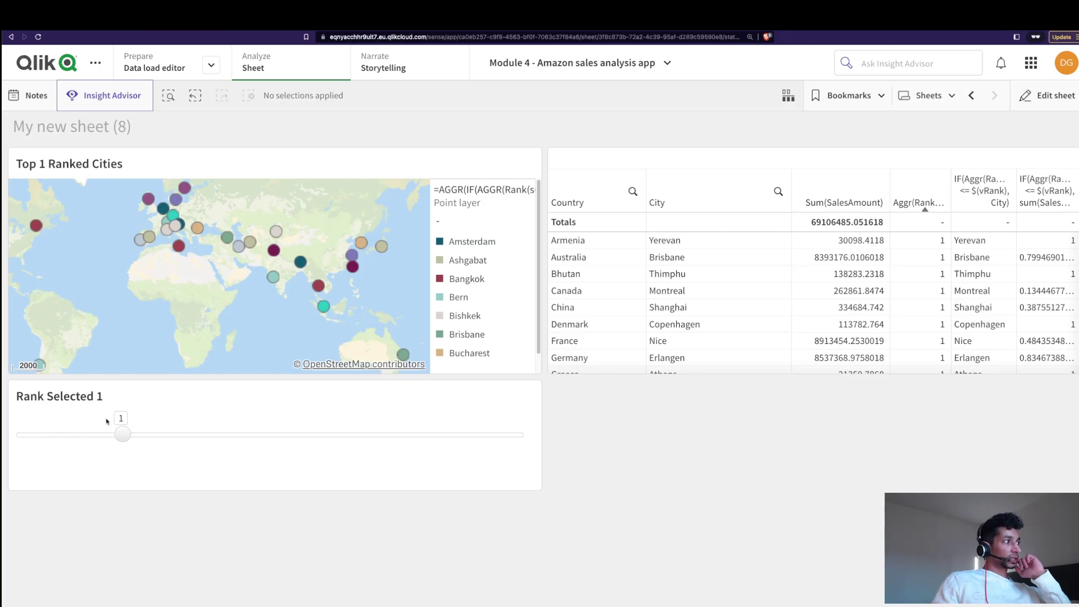
left_click_drag(121, 434, 176, 440)
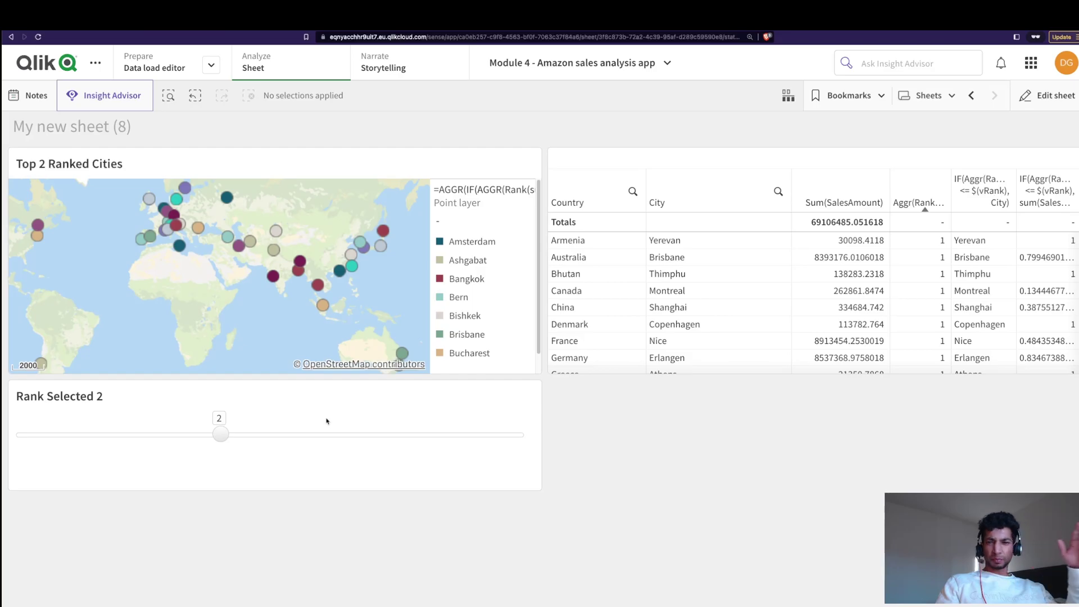
- Switch to the Google Docs QlikSense front-end formula cheatsheet, look over its cover page, and return to the Qlik sheet
key("ctrl+Tab")
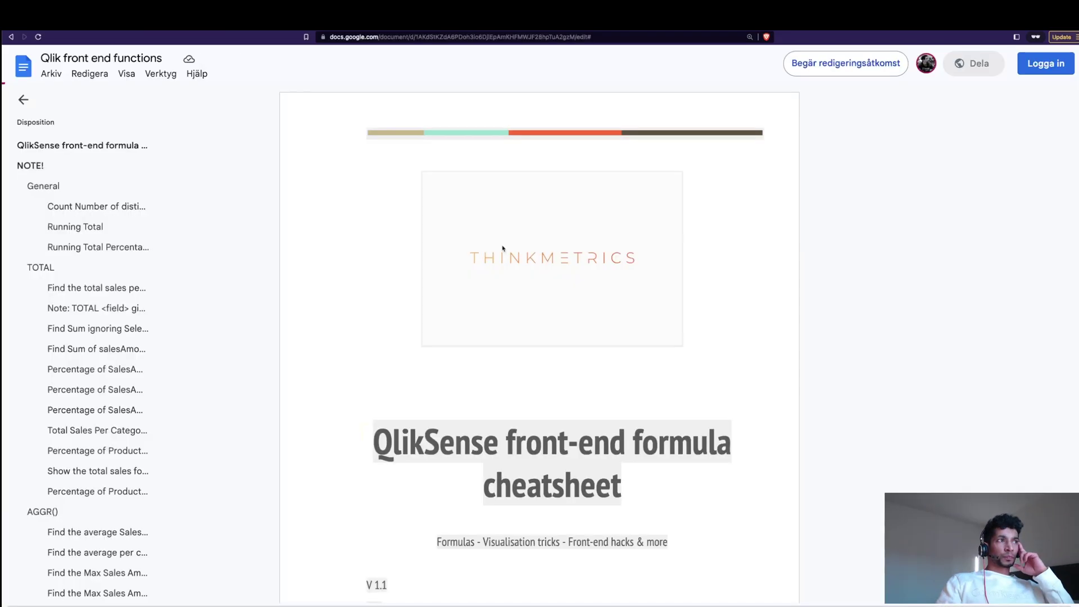
scroll(502, 248, "down", 2)
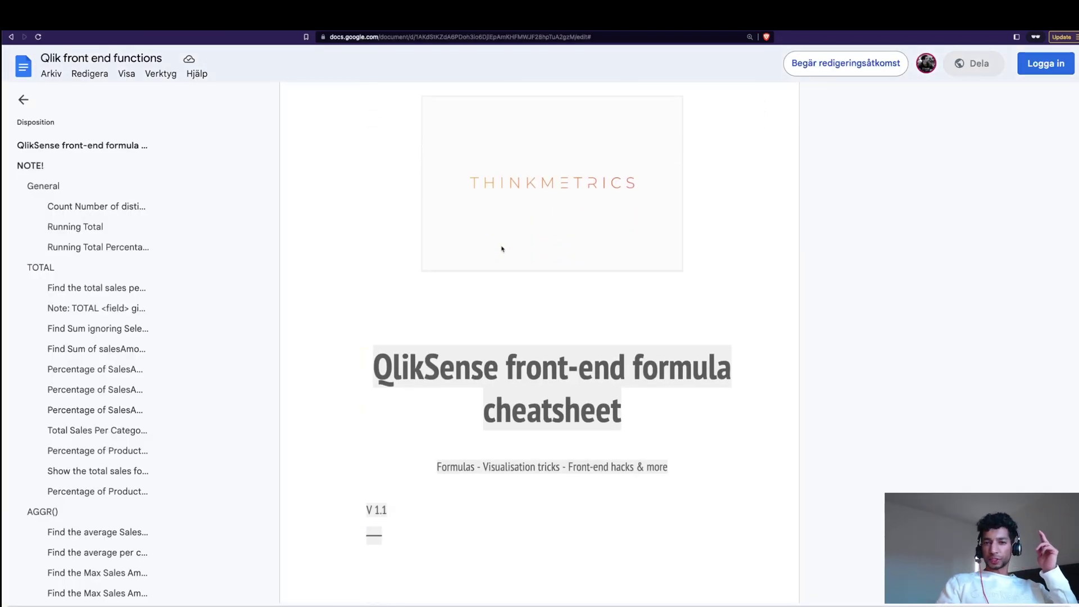
scroll(502, 249, "down", 3)
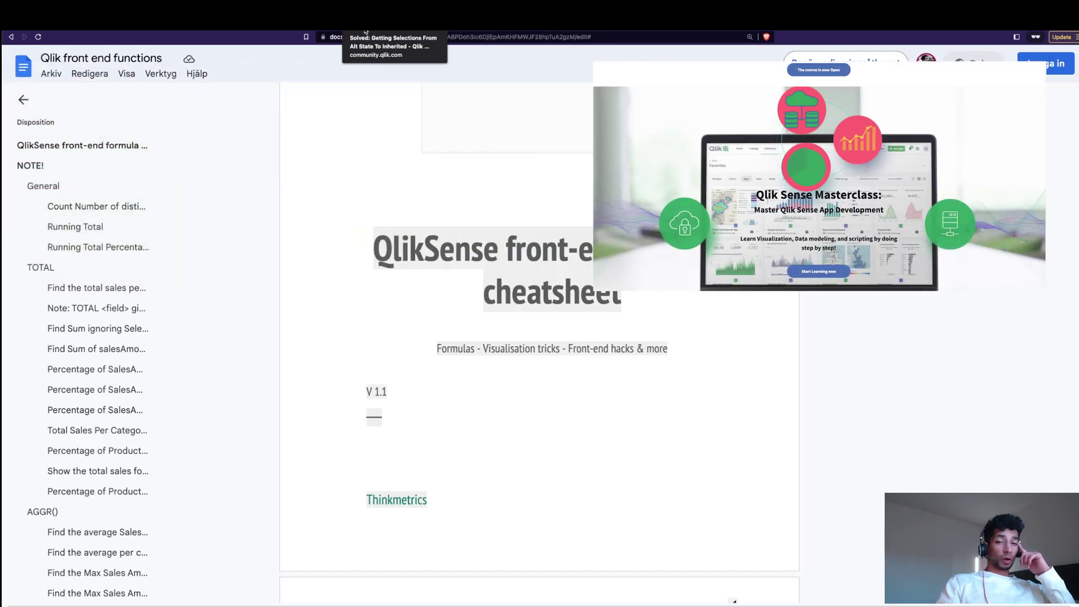
left_click(164, 34)
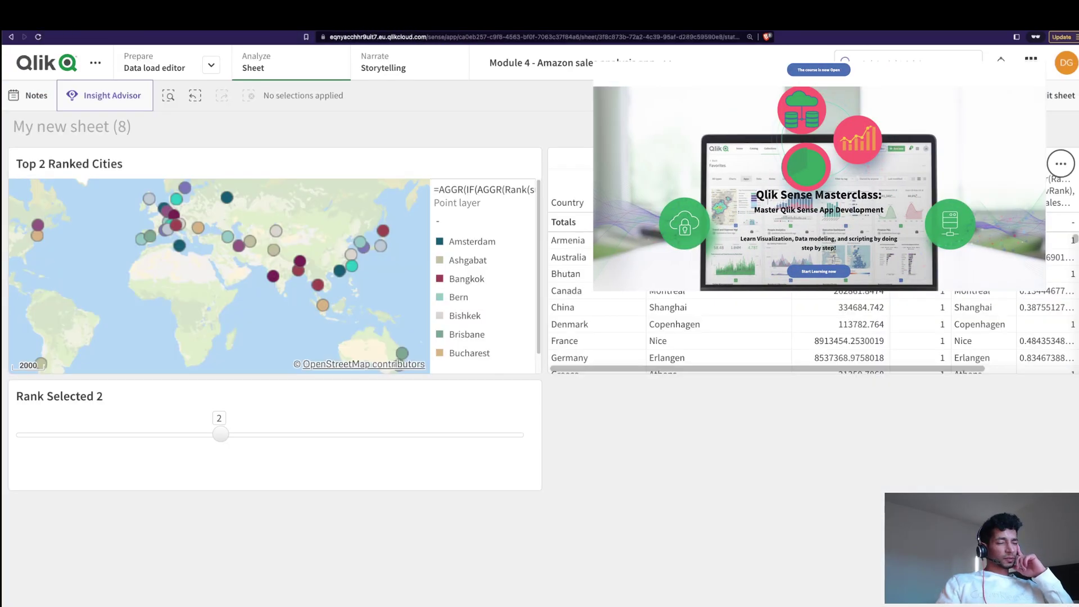